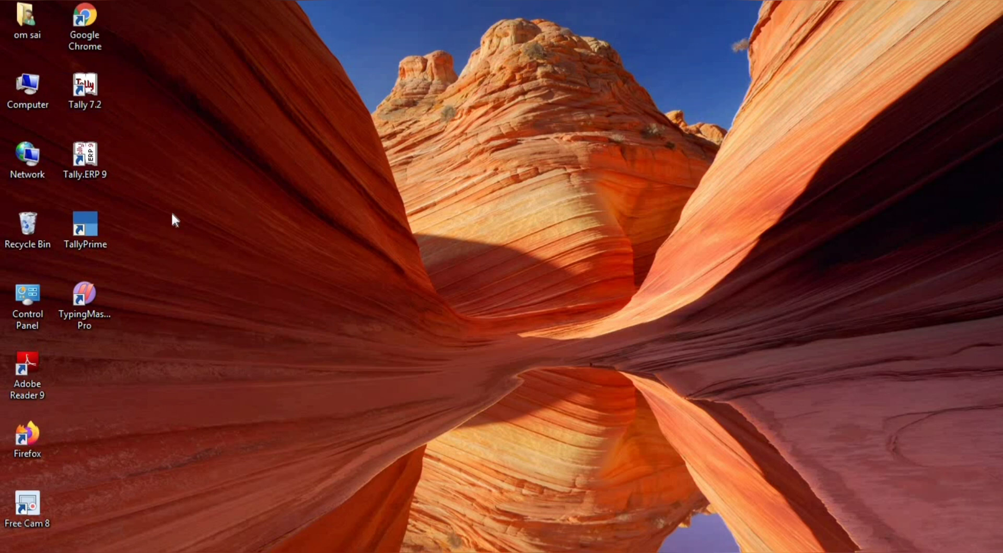
# - Start Tally.ERP 9 from its desktop shortcut
pyautogui.doubleClick(84, 161)
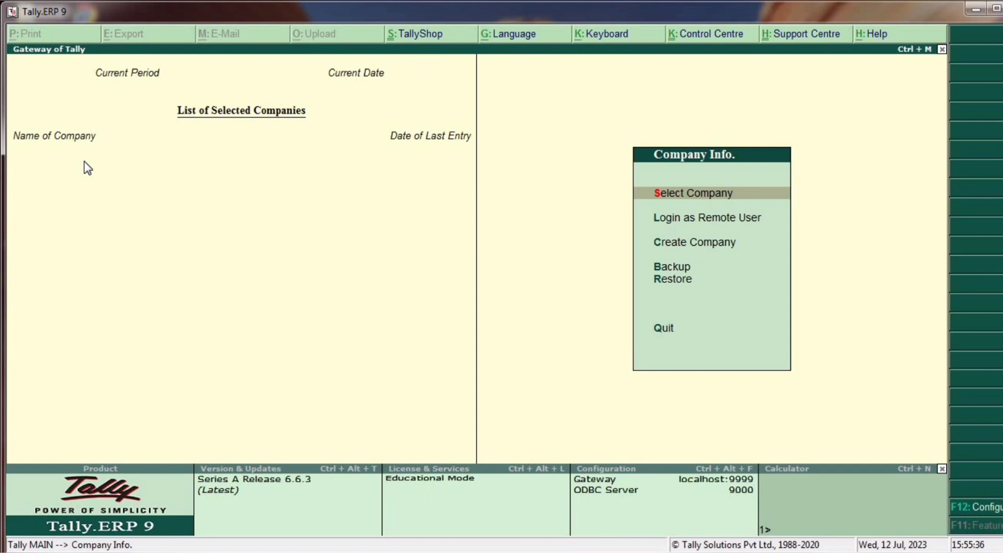
# - Create company 'Balaji Computer Gyan, Nagod' in Madhya Pradesh, keeping the 1-4-2023 books start
pyautogui.press('Down')
pyautogui.press('Down')
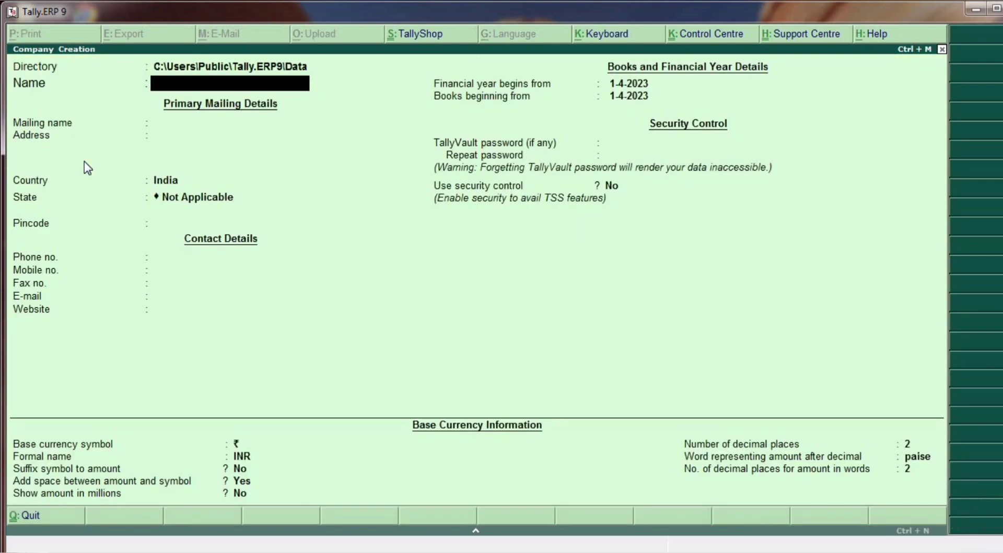
pyautogui.write('Bala')
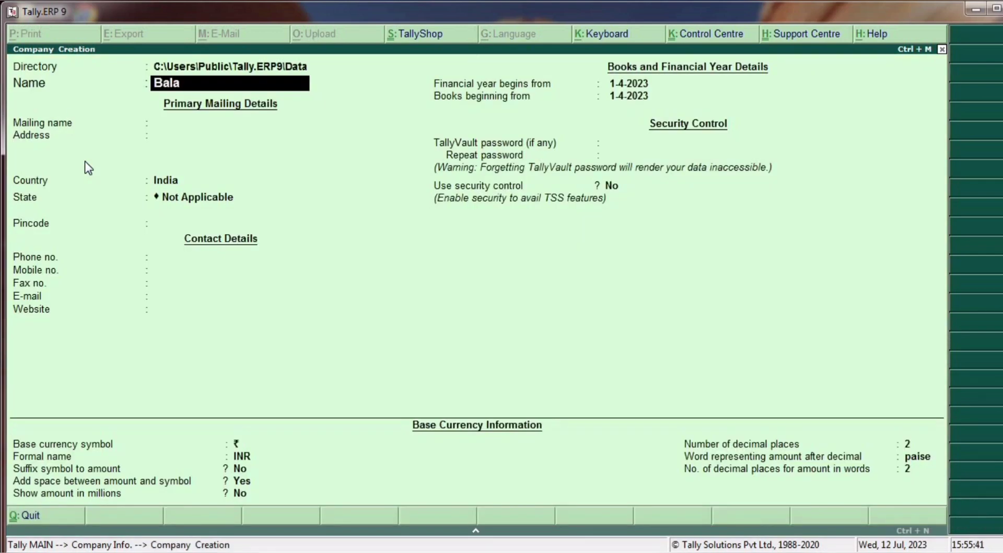
pyautogui.write('ji Computer Gyan')
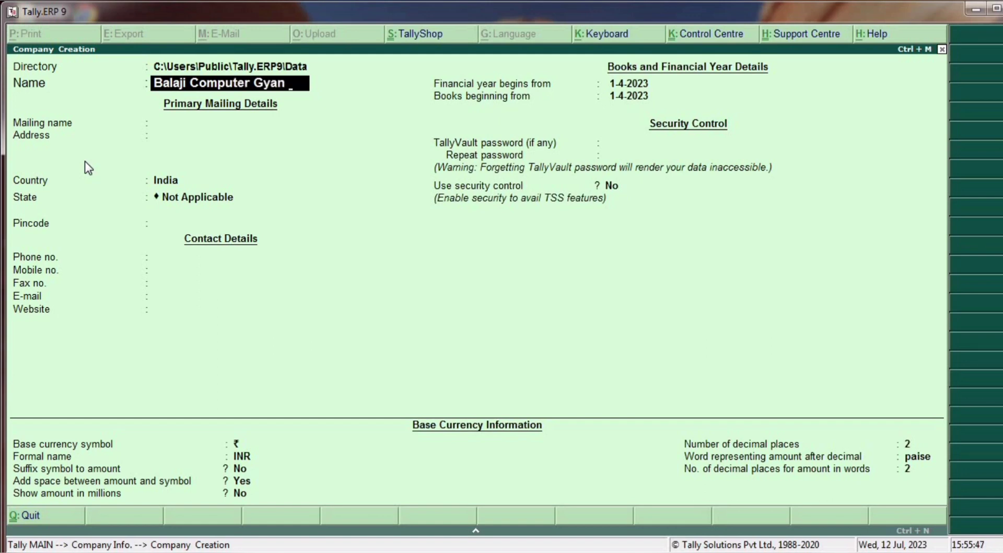
pyautogui.write(', Nagod')
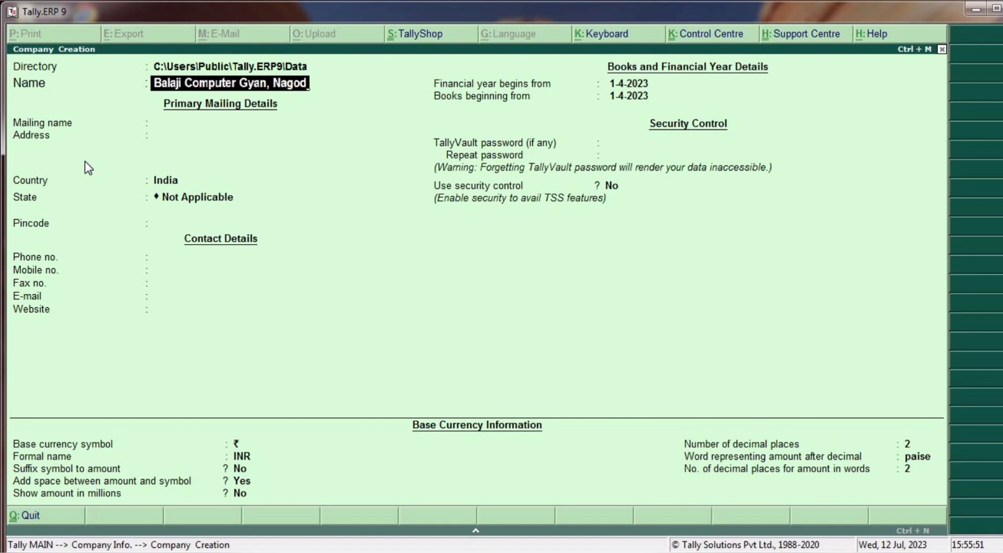
pyautogui.press('Return')
pyautogui.press('Return')
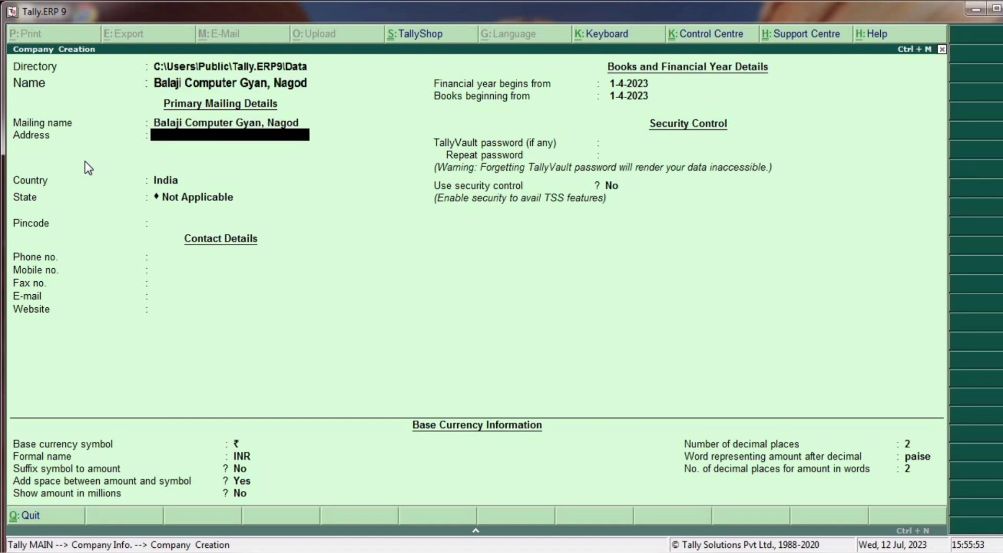
pyautogui.press('Return')
pyautogui.press('Return')
pyautogui.write('M')
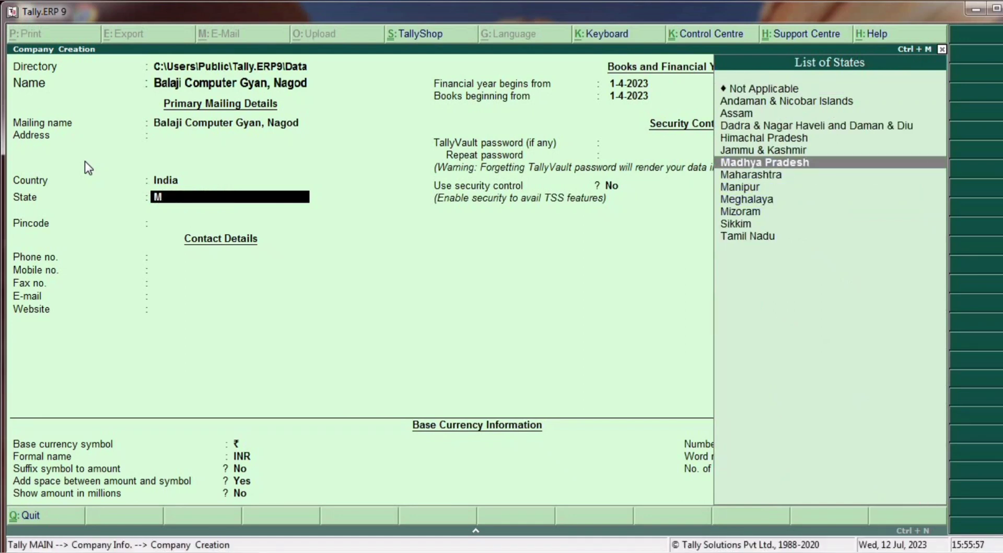
pyautogui.press('Return')
pyautogui.press('Return')
pyautogui.press('Return')
pyautogui.press('Return')
pyautogui.press('Return')
pyautogui.press('Return')
pyautogui.press('Return')
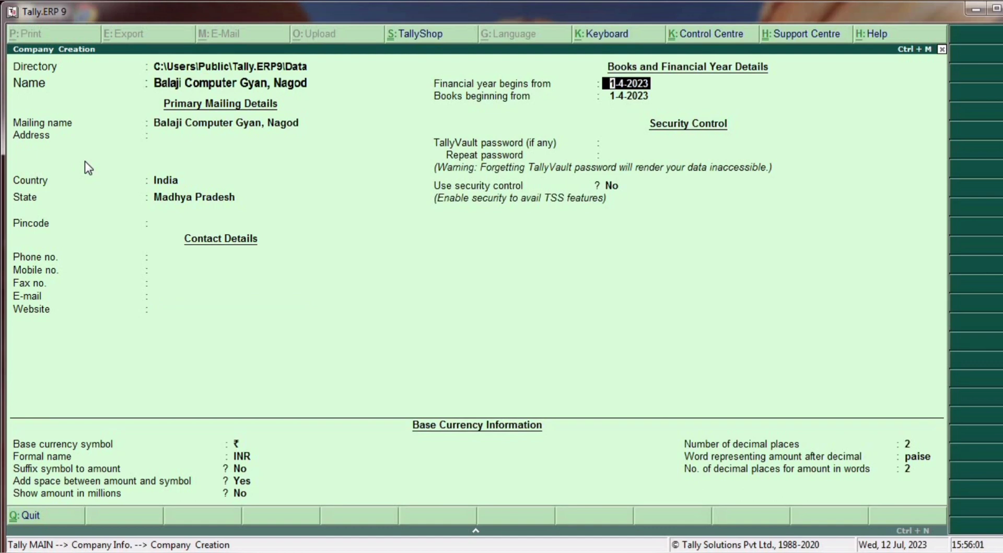
pyautogui.press('Return')
pyautogui.press('Return')
pyautogui.press('Return')
pyautogui.press('Return')
pyautogui.press('Return')
pyautogui.press('Return')
pyautogui.press('Return')
pyautogui.press('Return')
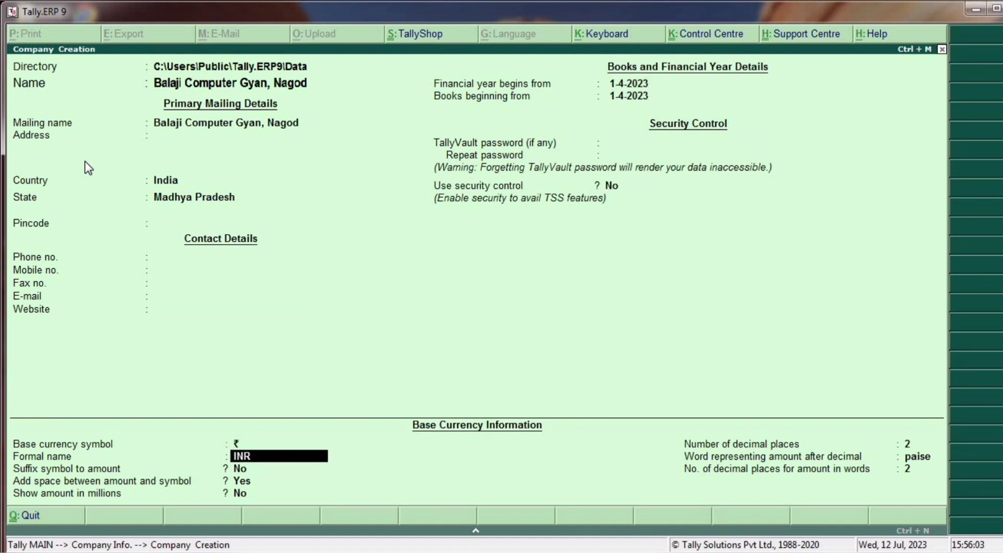
pyautogui.press('Return')
pyautogui.press('Return')
pyautogui.press('Return')
pyautogui.press('Return')
pyautogui.press('Return')
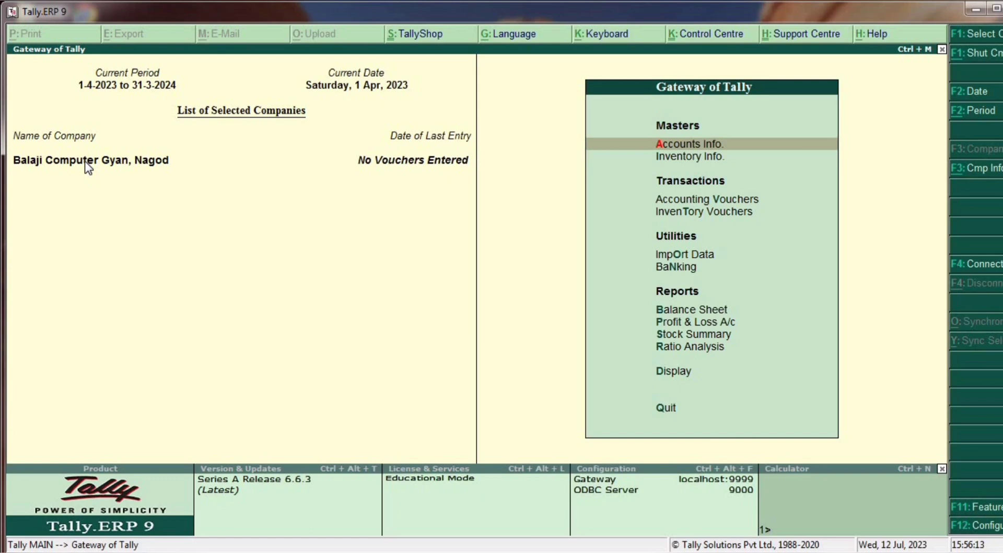
# - Go to Accounting Vouchers and bring up Statutory & Taxation features via F11 and F3
pyautogui.press('Down')
pyautogui.press('Down')
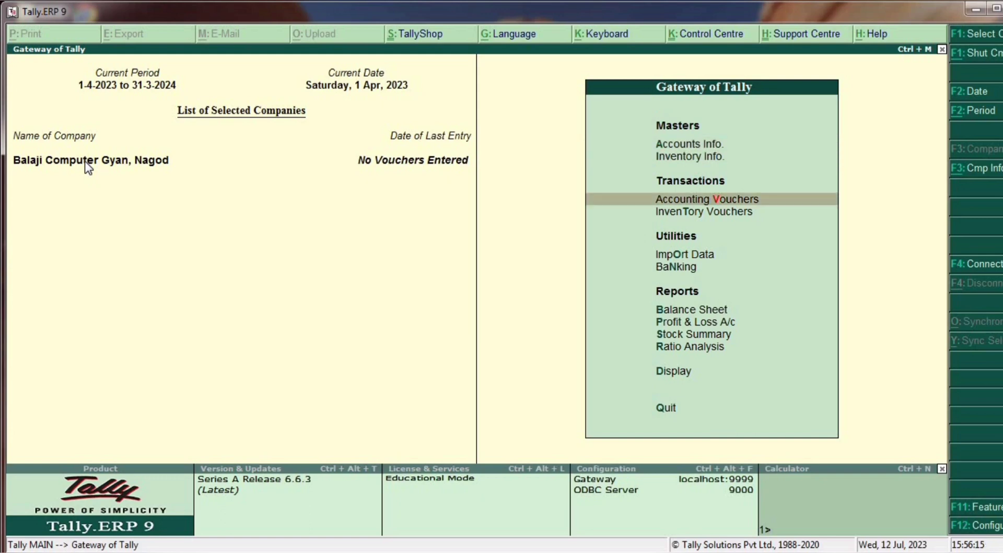
pyautogui.press('Return')
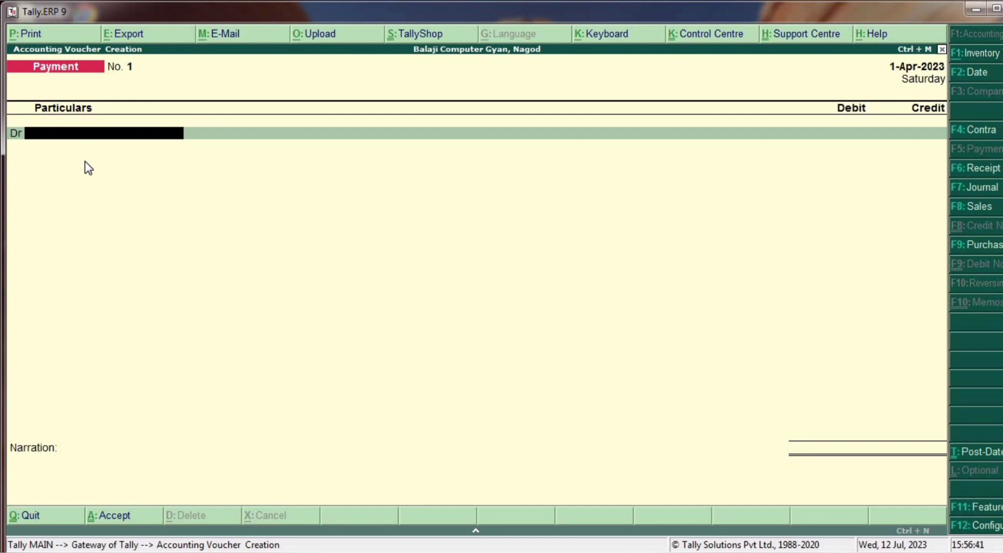
pyautogui.press('F11')
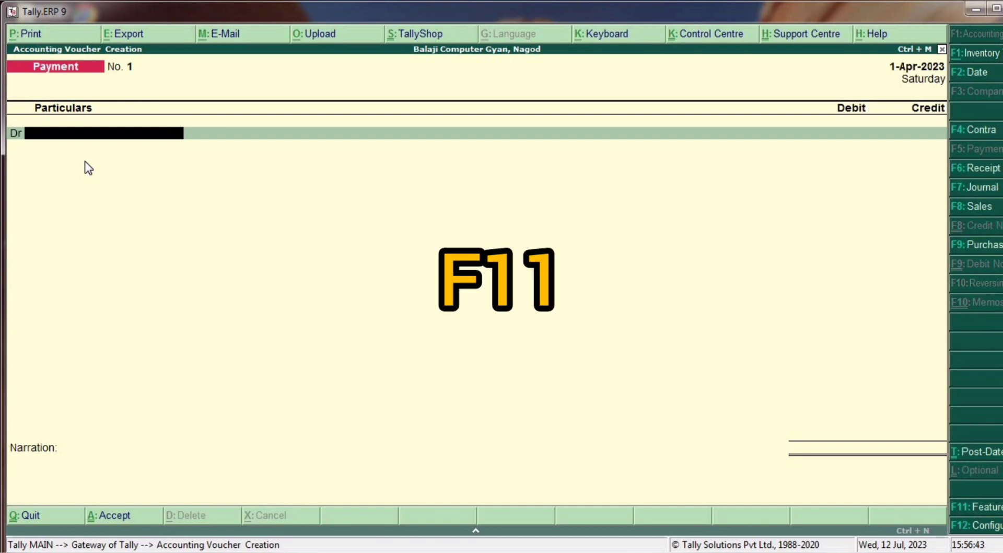
pyautogui.press('F3')
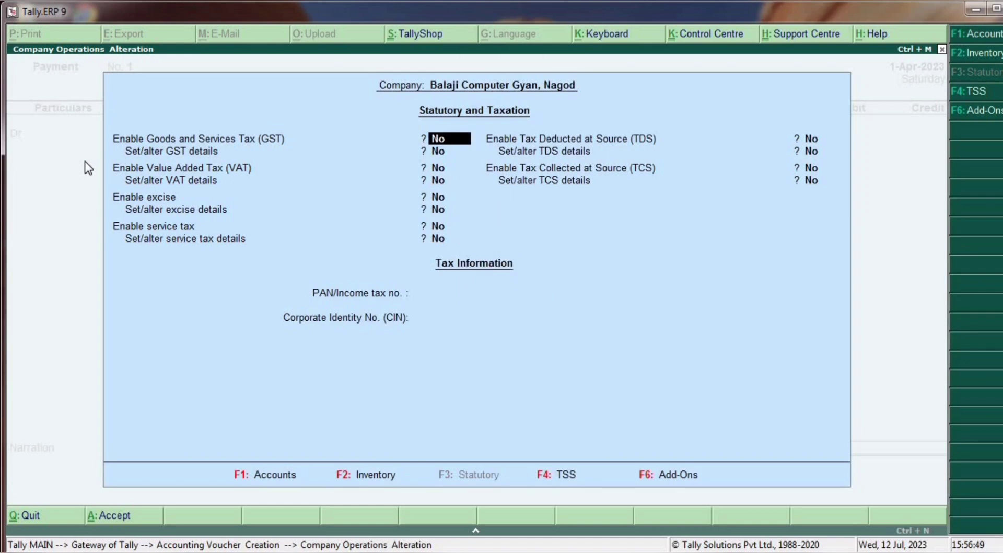
# - Enable GST with state Madhya Pradesh, Regular registration, applicable from 1-7-2017
pyautogui.write('y')
pyautogui.press('Return')
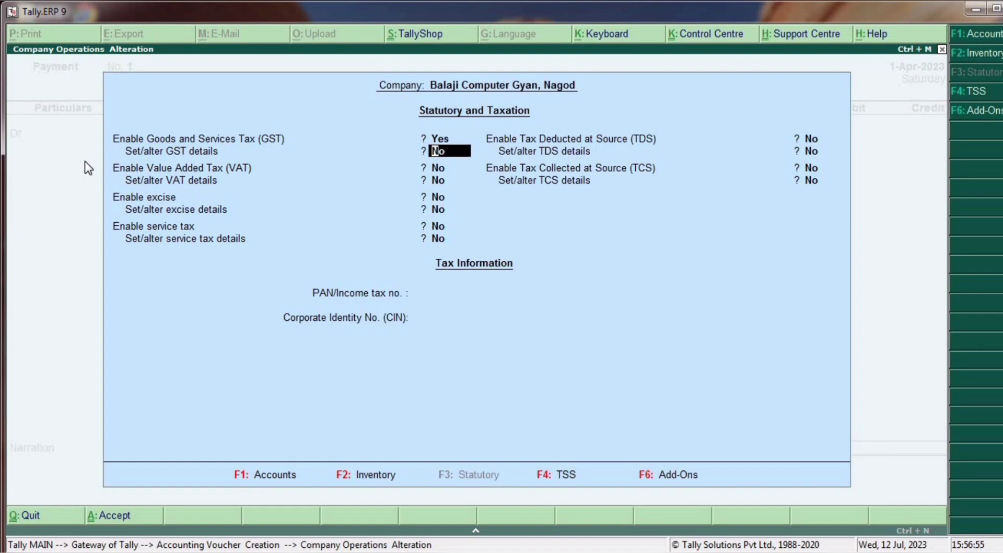
pyautogui.write('y')
pyautogui.press('Return')
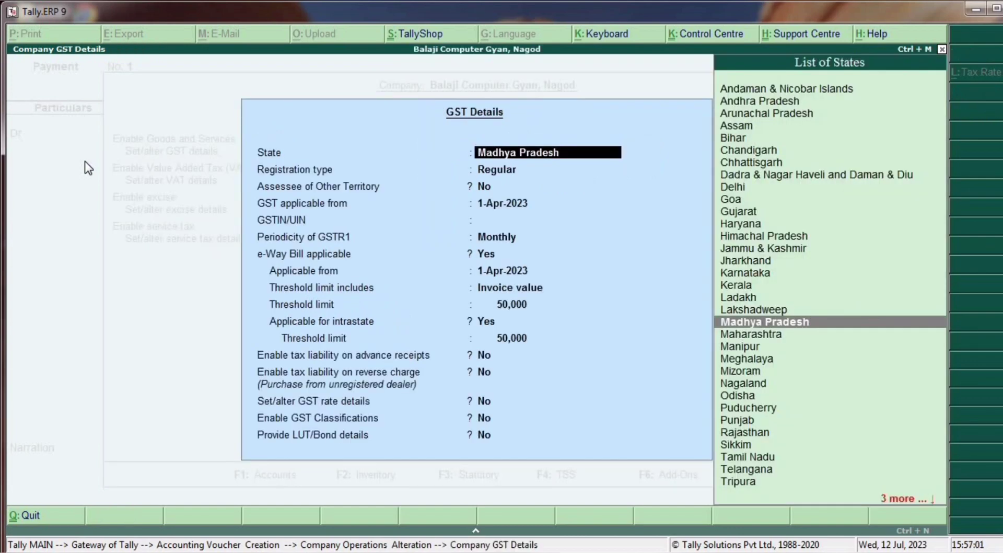
pyautogui.press('Return')
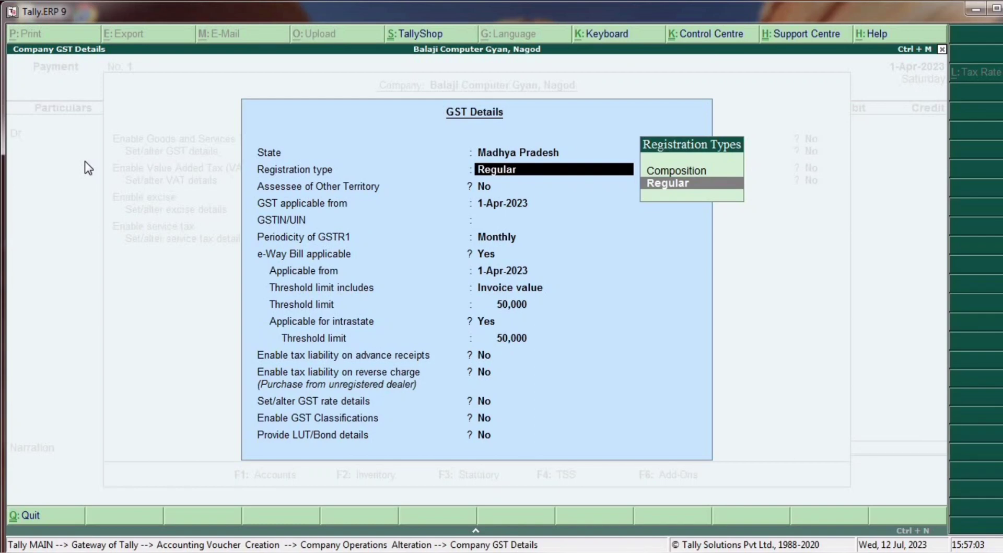
pyautogui.press('Return')
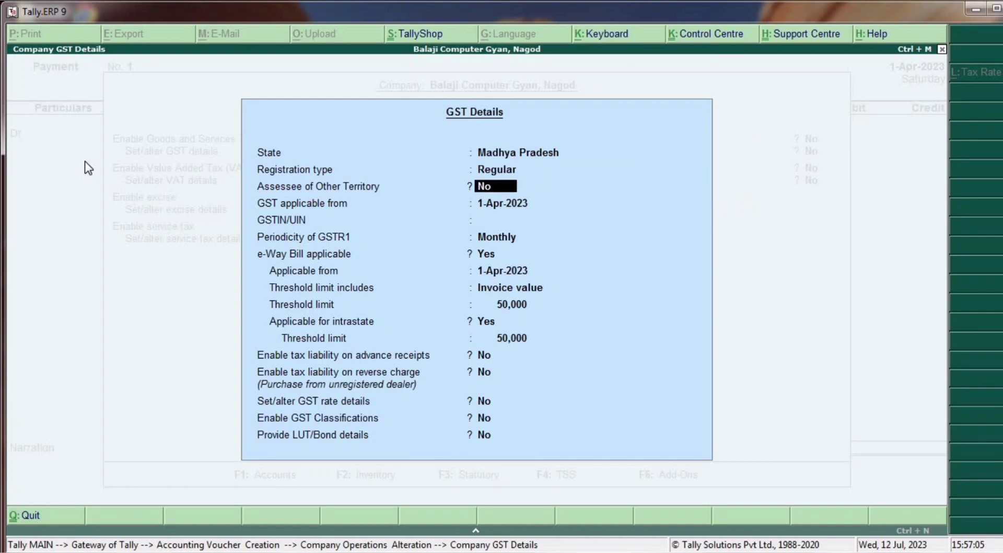
pyautogui.press('Return')
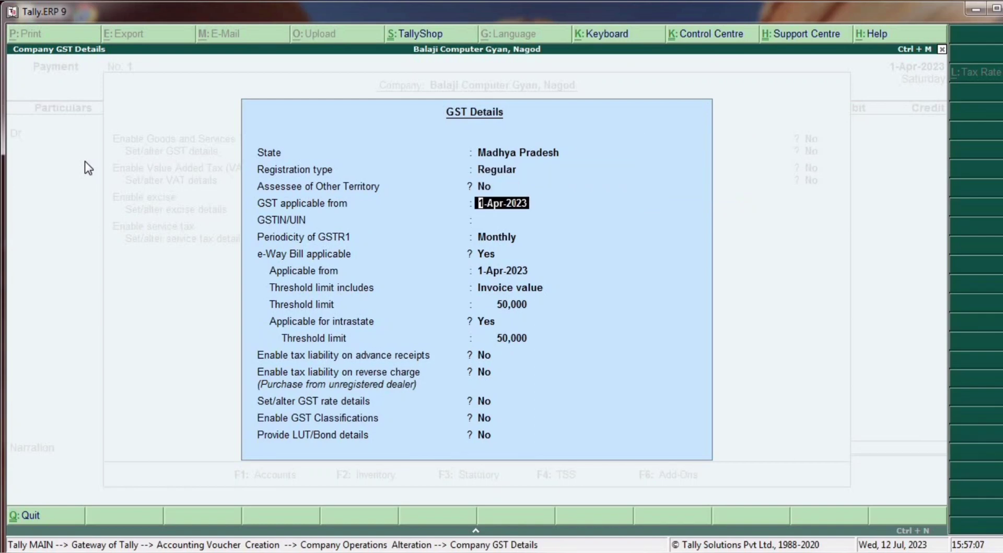
pyautogui.write('1/7/17')
pyautogui.press('Return')
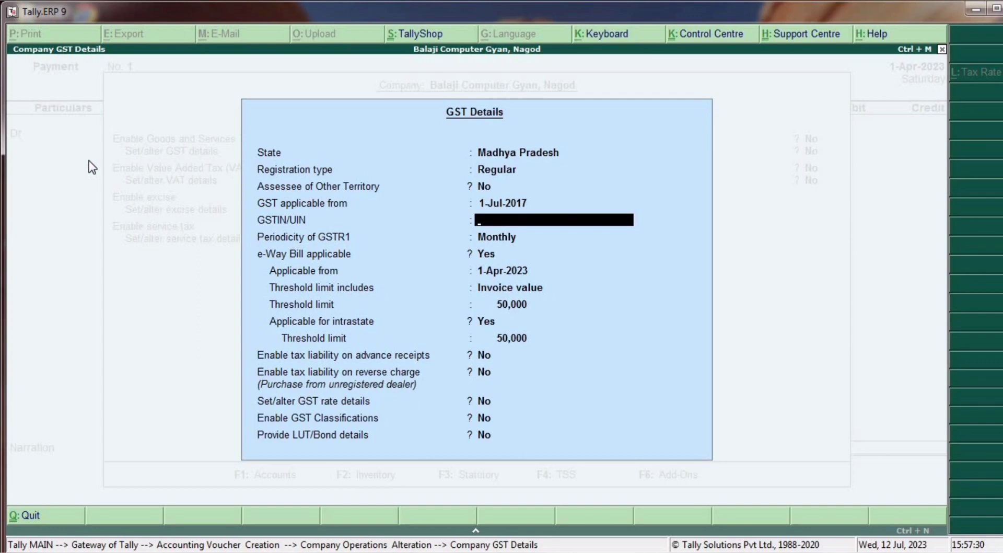
# - Leave GSTIN blank, keep Monthly GSTR1 periodicity, set e-Way Bill to No and save
pyautogui.press('Return')
pyautogui.press('Return')
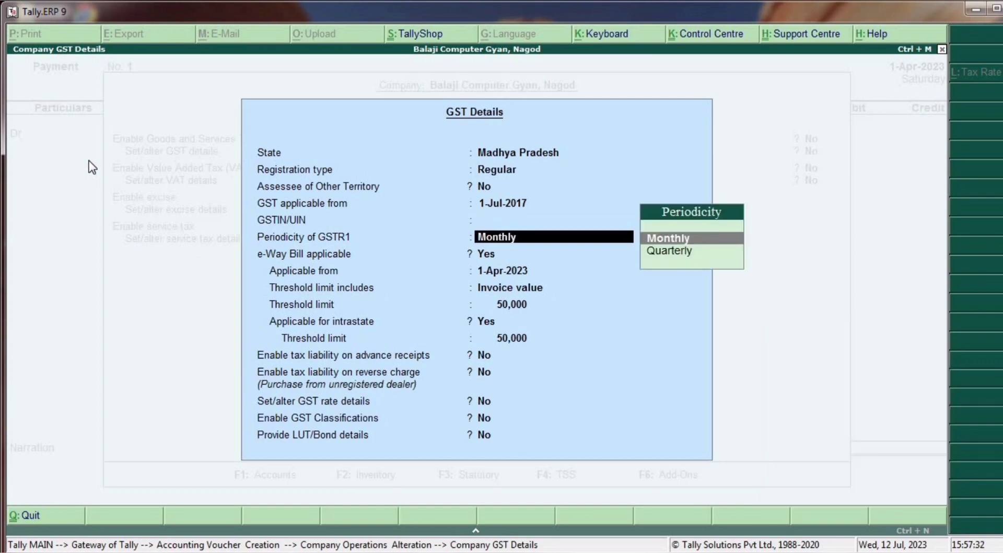
pyautogui.press('Return')
pyautogui.write('n')
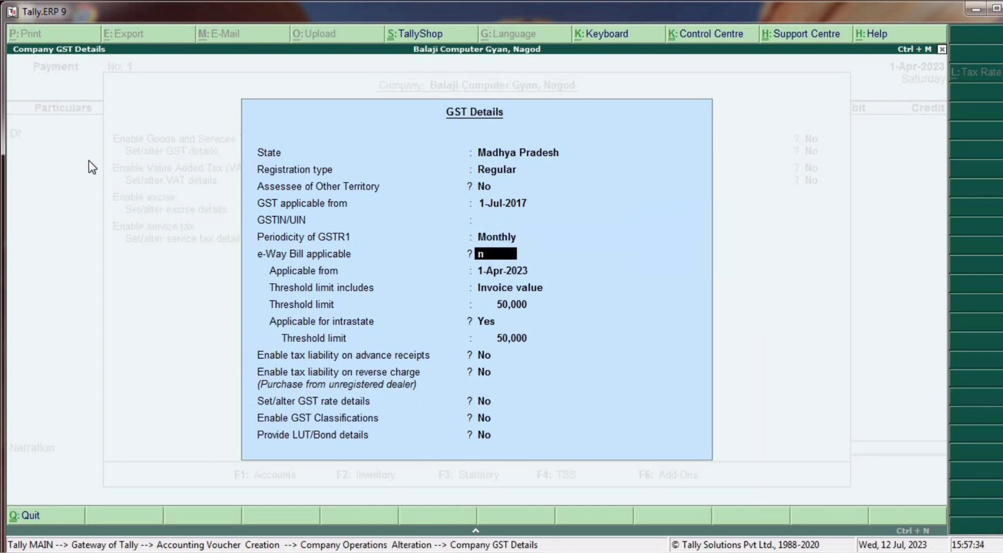
pyautogui.press('Return')
pyautogui.press('Return')
pyautogui.press('Return')
pyautogui.press('Return')
pyautogui.press('Return')
pyautogui.press('Return')
pyautogui.press('Return')
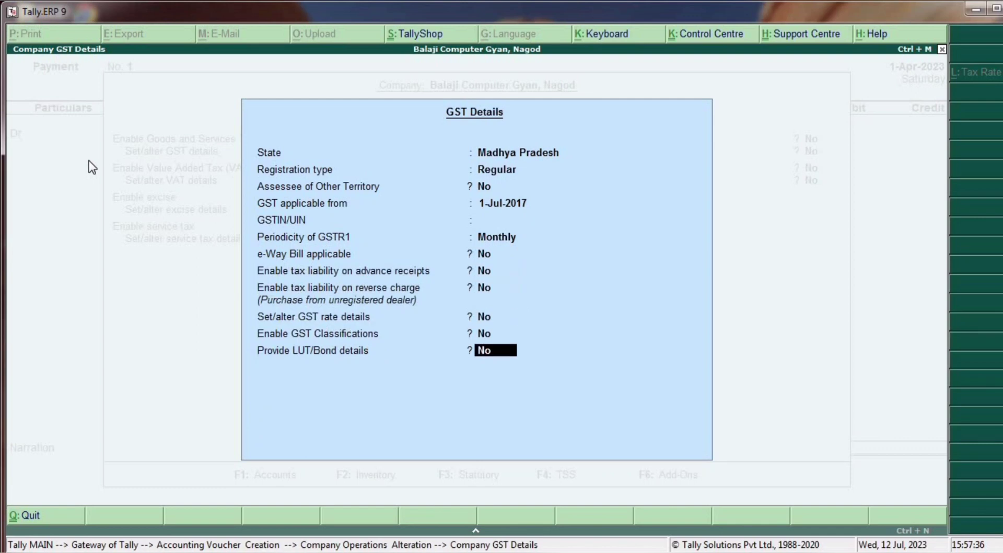
pyautogui.press('Return')
pyautogui.press('Return')
pyautogui.press('Return')
pyautogui.press('Return')
pyautogui.press('Return')
pyautogui.press('Return')
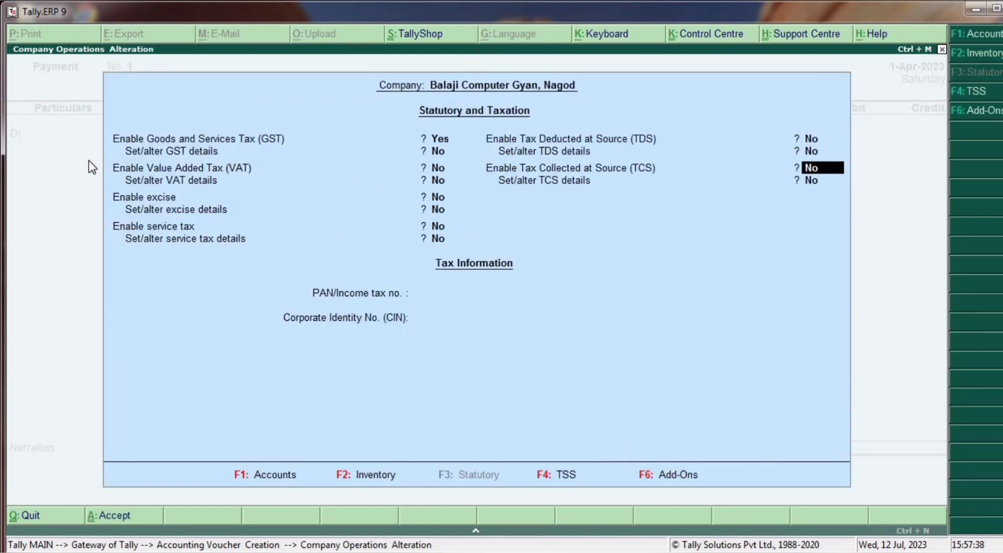
pyautogui.press('Return')
pyautogui.press('Return')
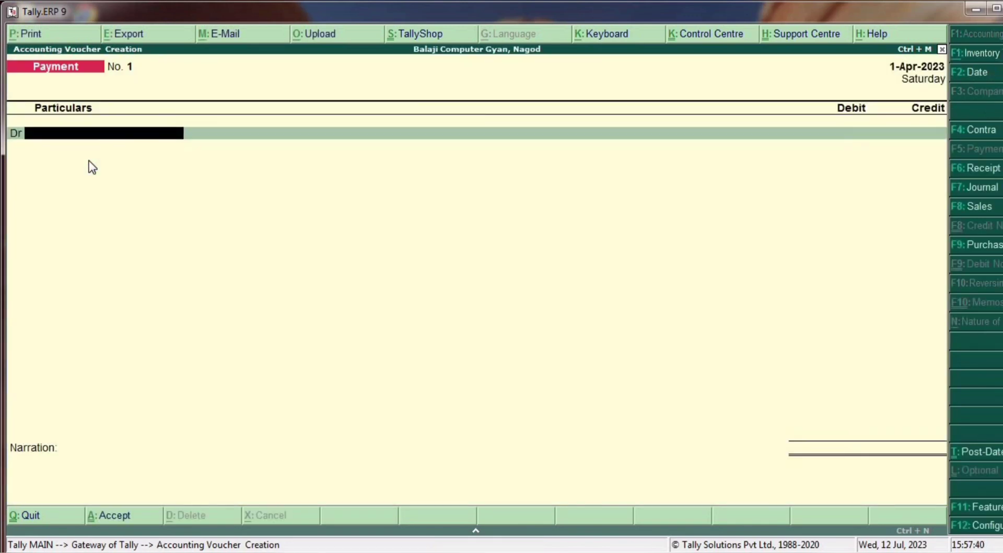
# - Switch to a Purchase voucher with supplier invoice 210 dated 1-Apr-2023 and start a new party ledger
pyautogui.press('F9')
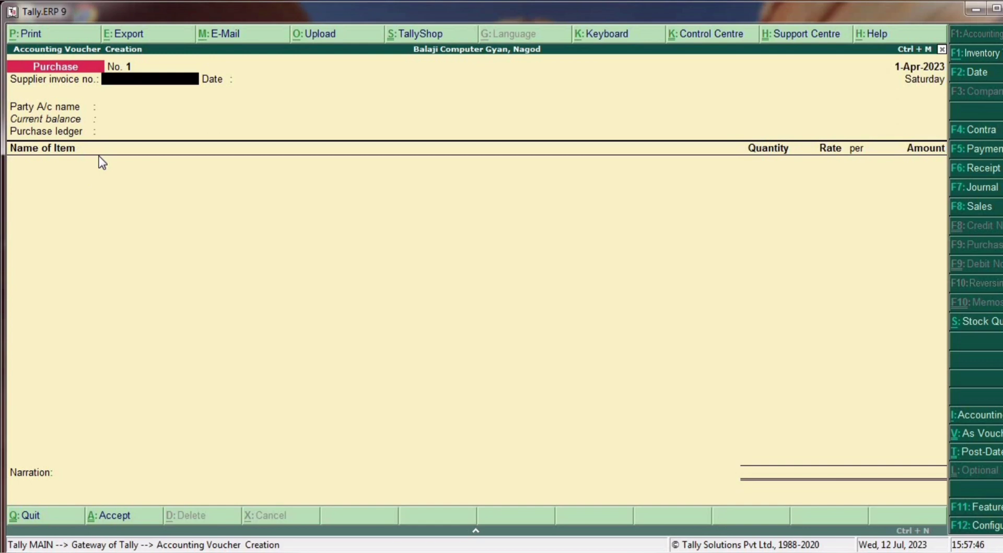
pyautogui.write('210')
pyautogui.press('Return')
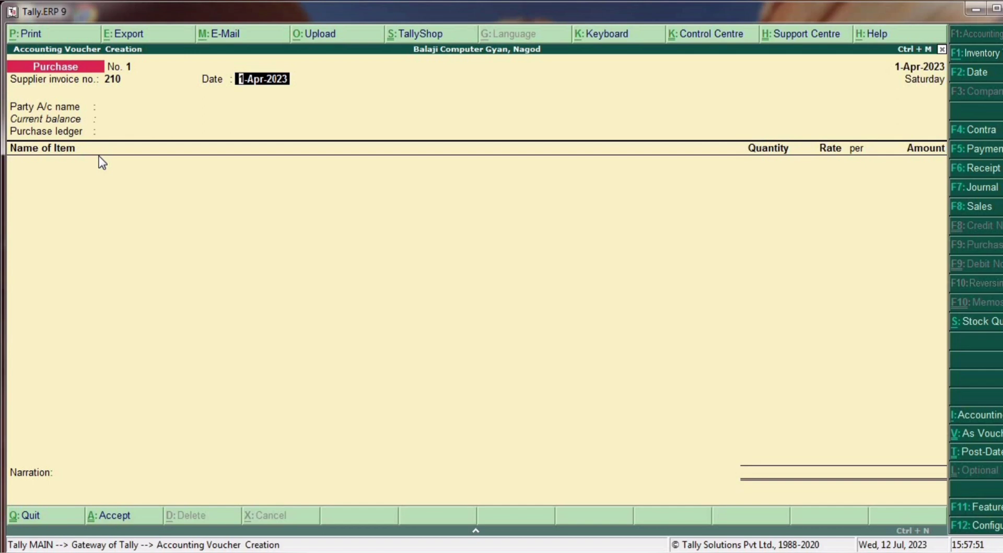
pyautogui.press('Return')
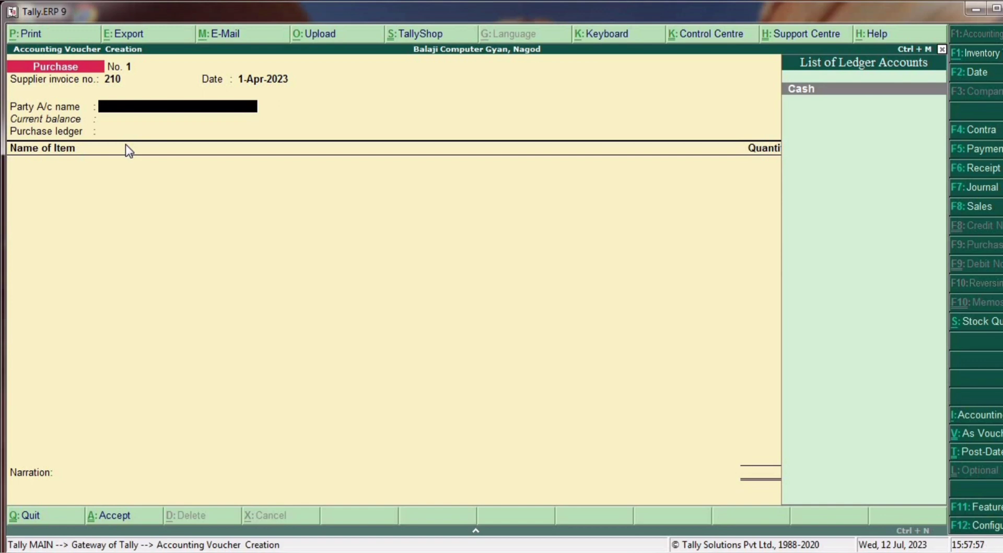
pyautogui.hotkey('alt', 'c')
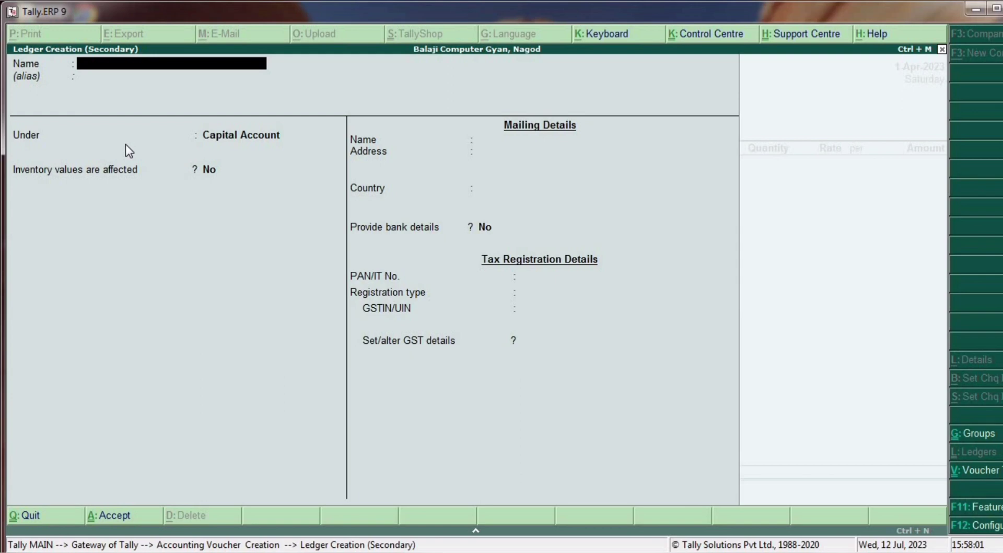
# - Name the ledger 'Rama Provision Nagod' under Sundry Creditors with state Madhya Pradesh
pyautogui.write('Rama Provision Nagod')
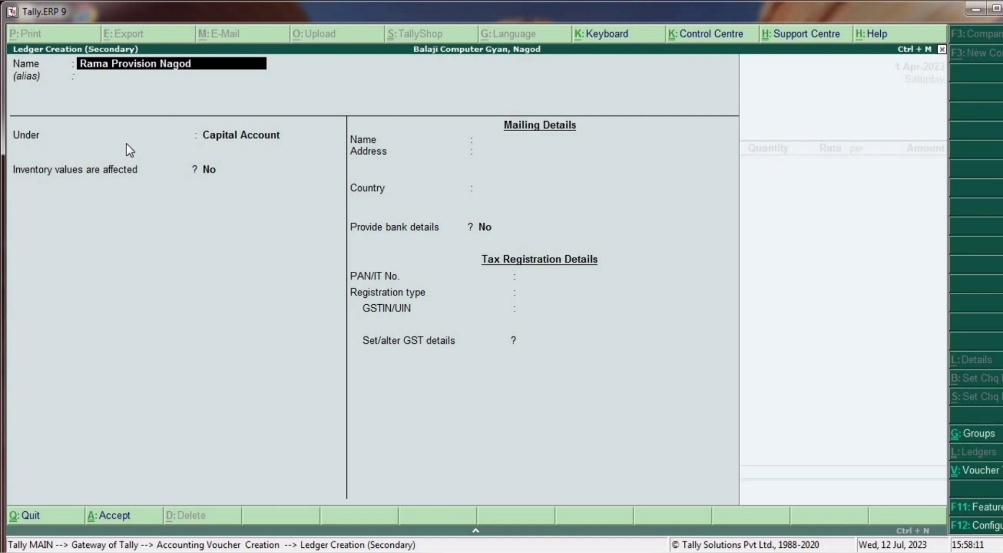
pyautogui.press('Return')
pyautogui.press('Return')
pyautogui.write('Su')
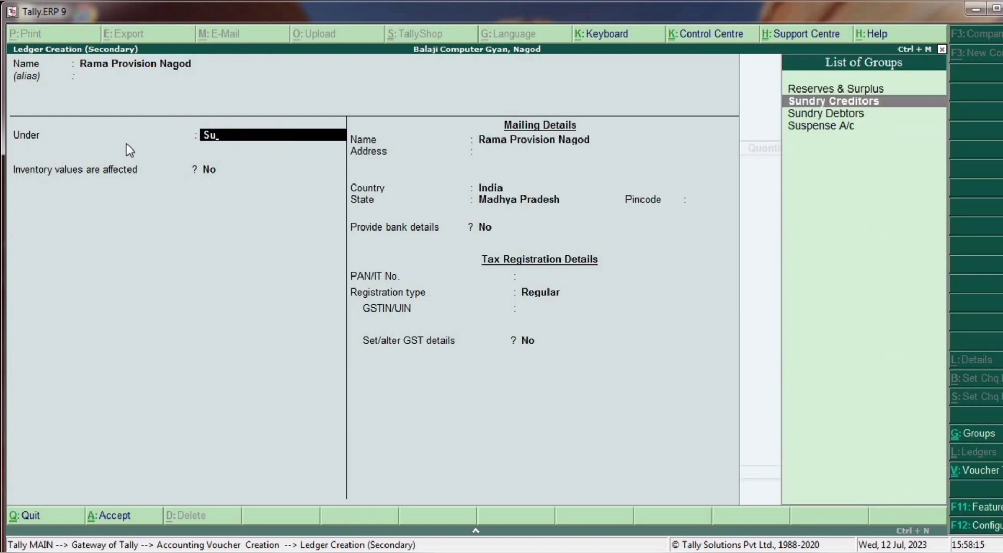
pyautogui.press('Return')
pyautogui.press('Return')
pyautogui.press('Return')
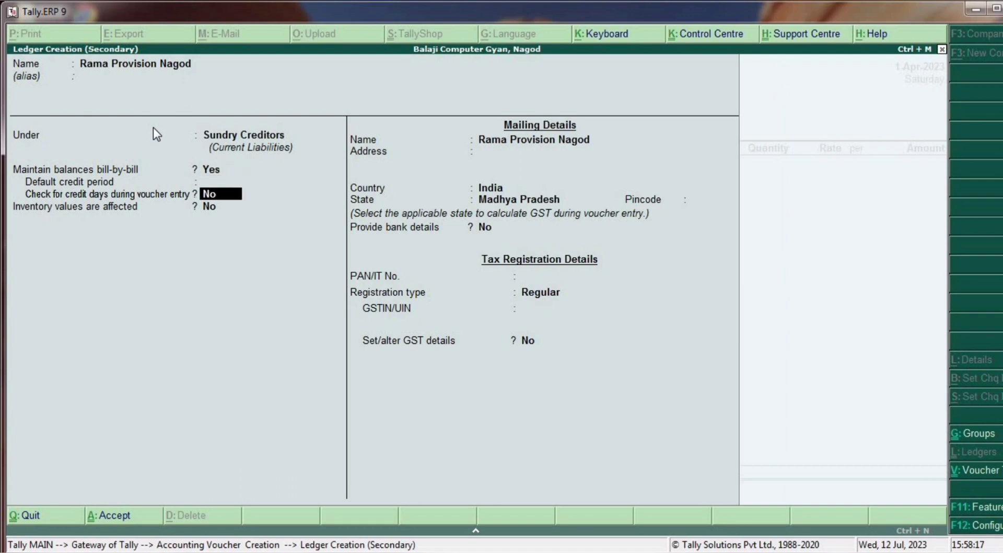
pyautogui.press('Return')
pyautogui.press('Return')
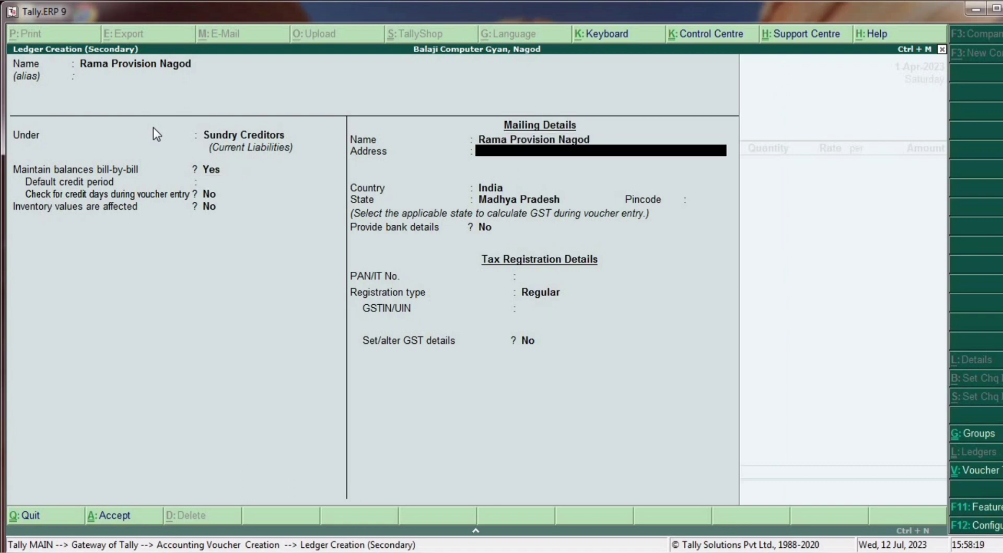
pyautogui.press('Return')
pyautogui.press('Return')
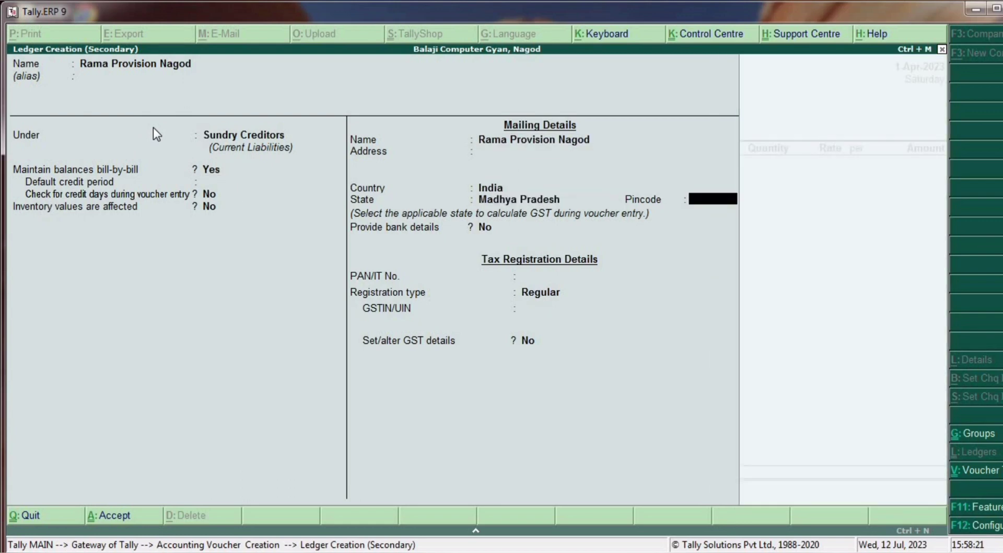
pyautogui.press('Return')
pyautogui.press('Return')
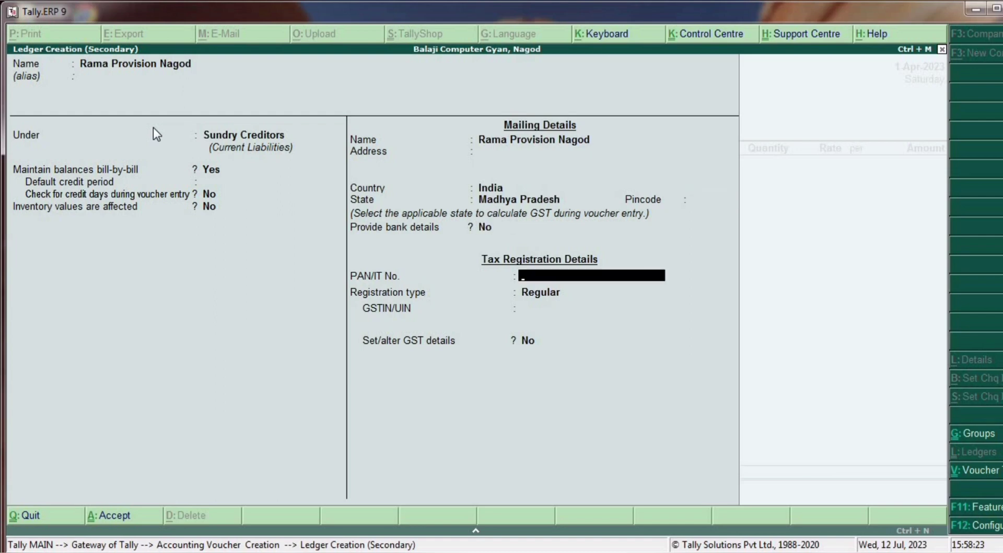
pyautogui.press('Return')
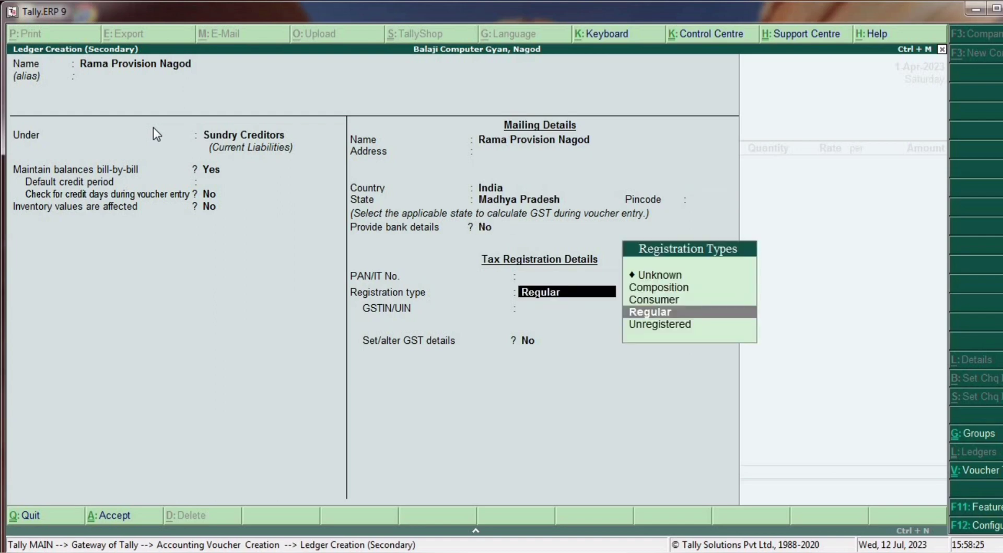
# - Keep Regular registration, enter the supplier's GSTIN, dismiss the warning and save the ledger
pyautogui.press('Return')
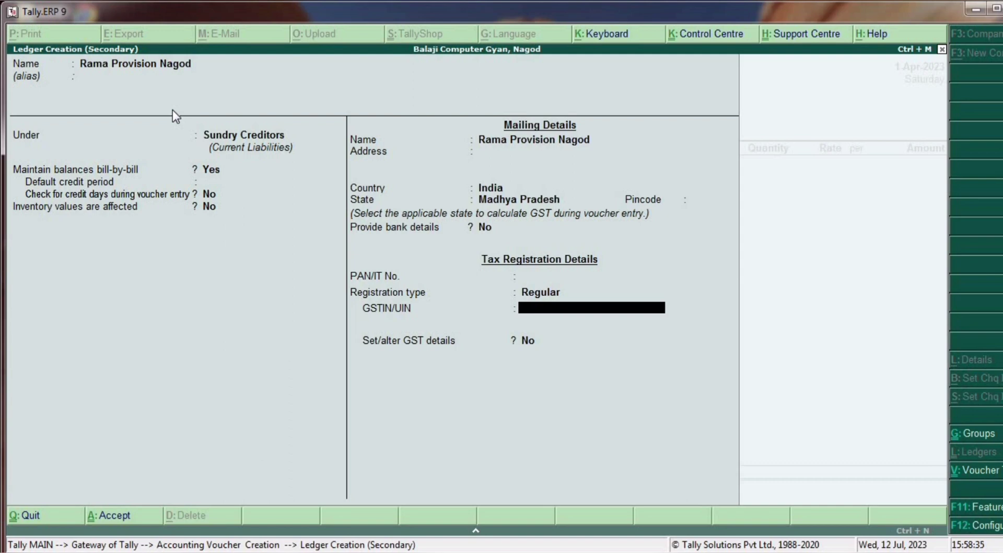
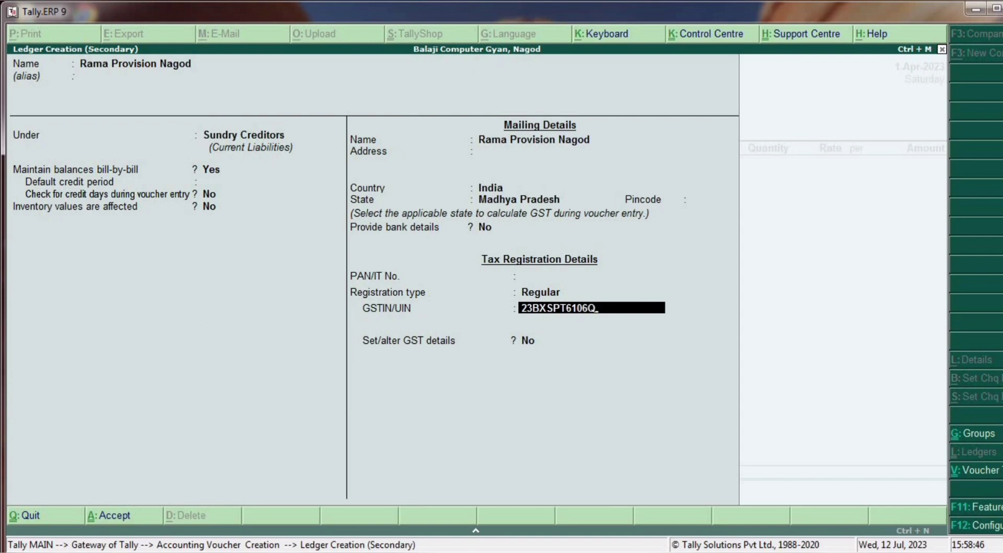
pyautogui.press('Return')
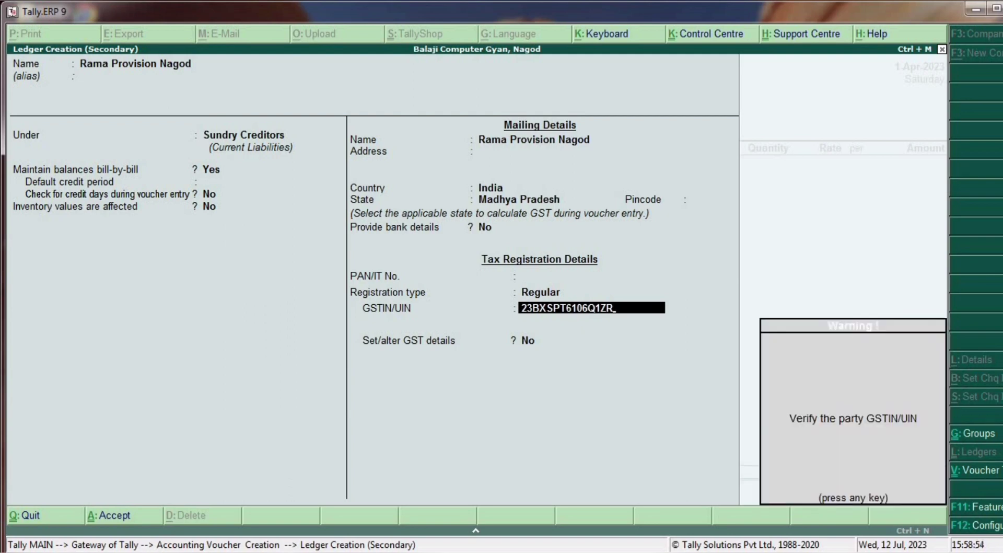
pyautogui.press('Return')
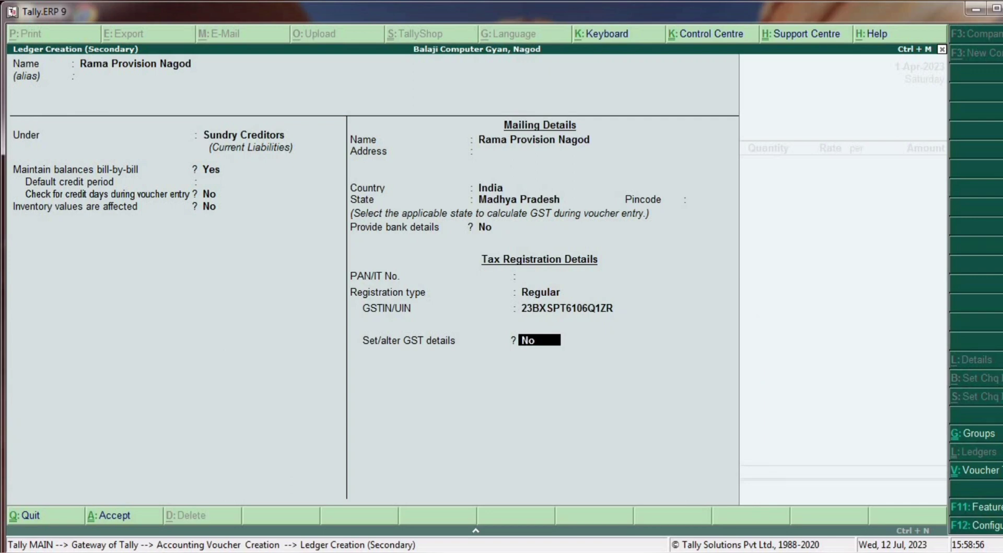
pyautogui.press('Return')
pyautogui.press('Return')
pyautogui.press('Return')
pyautogui.press('Return')
pyautogui.press('Return')
pyautogui.press('Return')
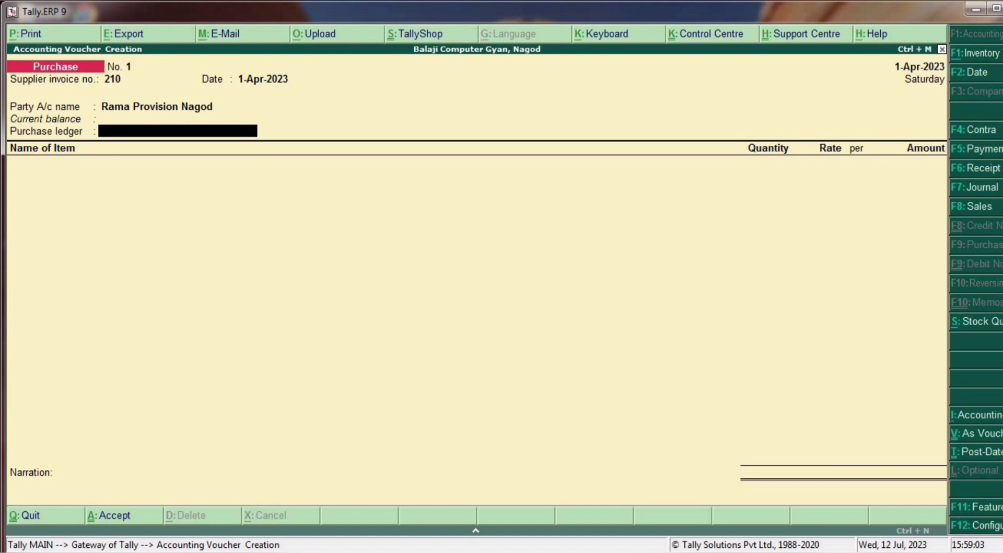
# - Create ledger Purchase@12% under Purchase Accounts with Set/alter GST Details set to Yes
pyautogui.hotkey('alt', 'c')
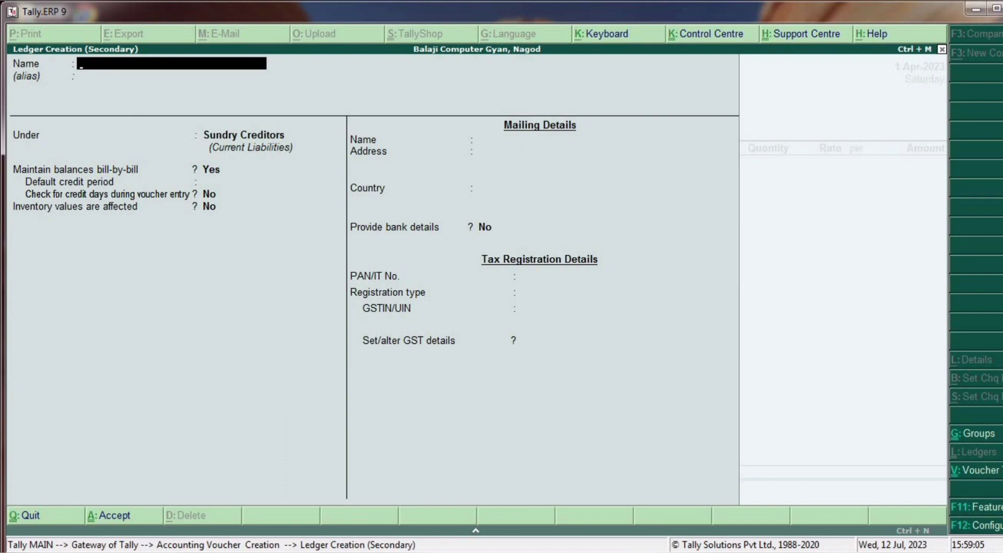
pyautogui.write('Purchase@12')
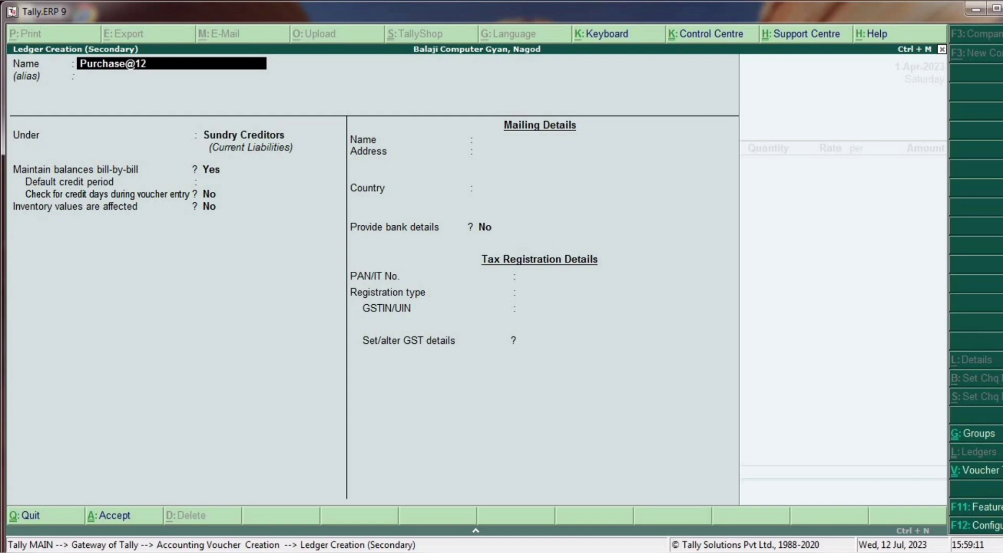
pyautogui.write('%')
pyautogui.press('Return')
pyautogui.press('Return')
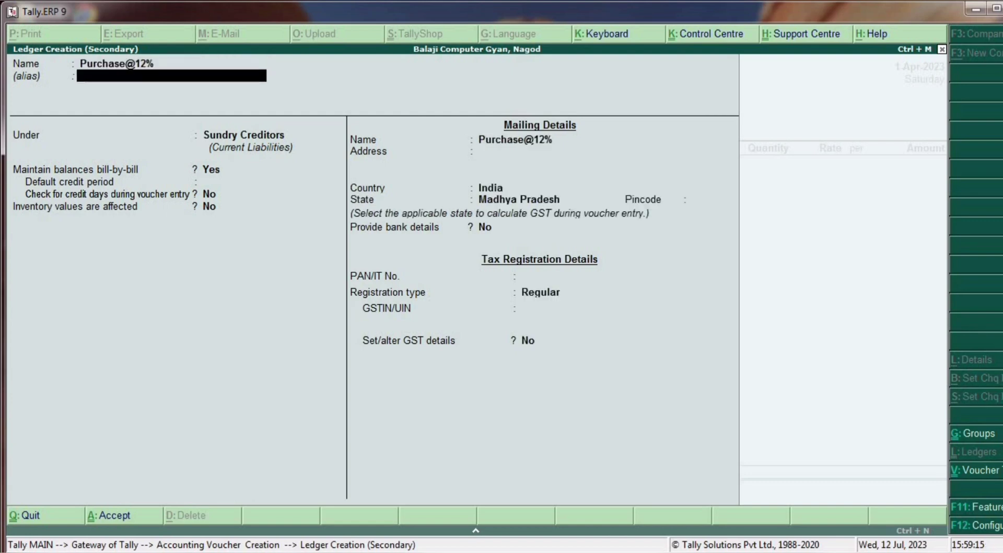
pyautogui.write('Pu')
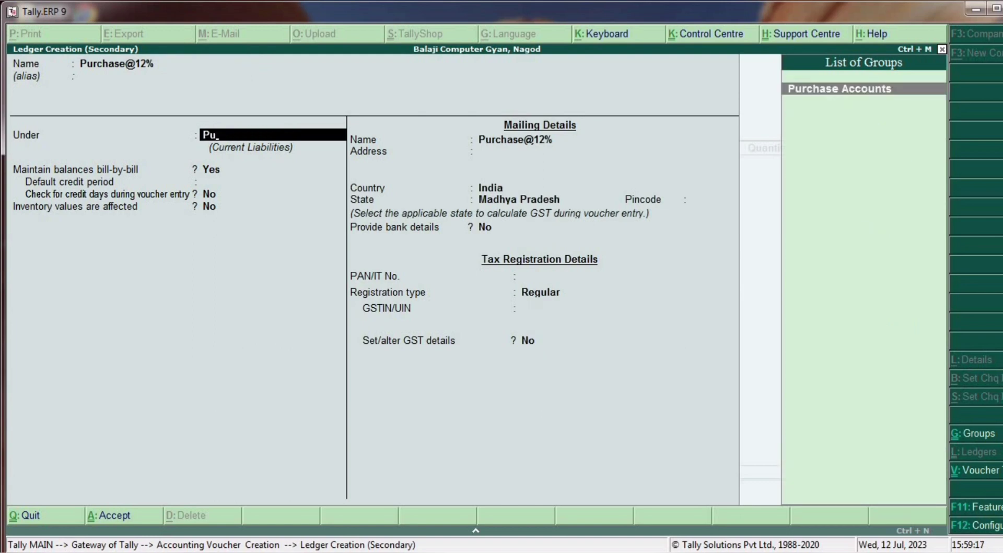
pyautogui.press('Return')
pyautogui.press('Return')
pyautogui.press('Return')
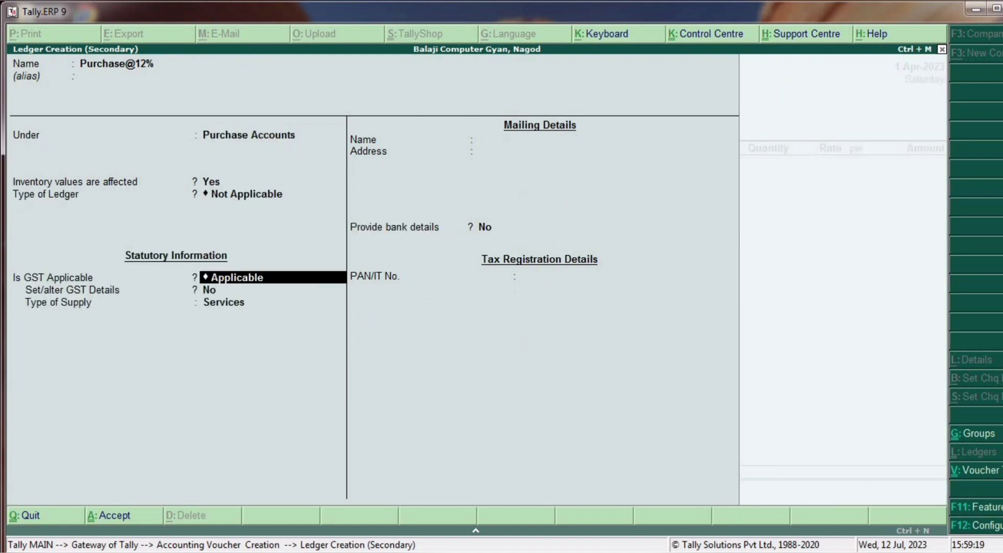
pyautogui.press('Return')
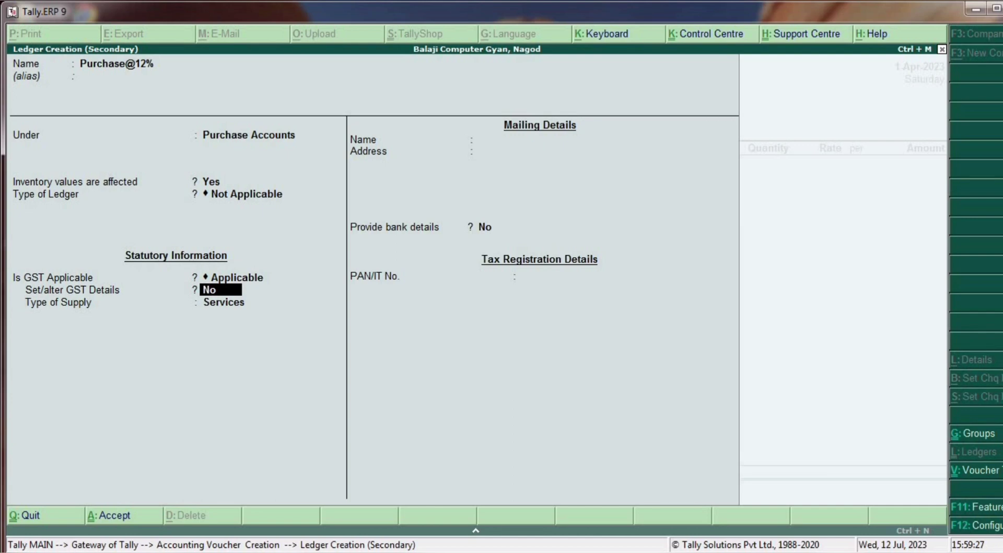
pyautogui.write('y')
pyautogui.press('Return')
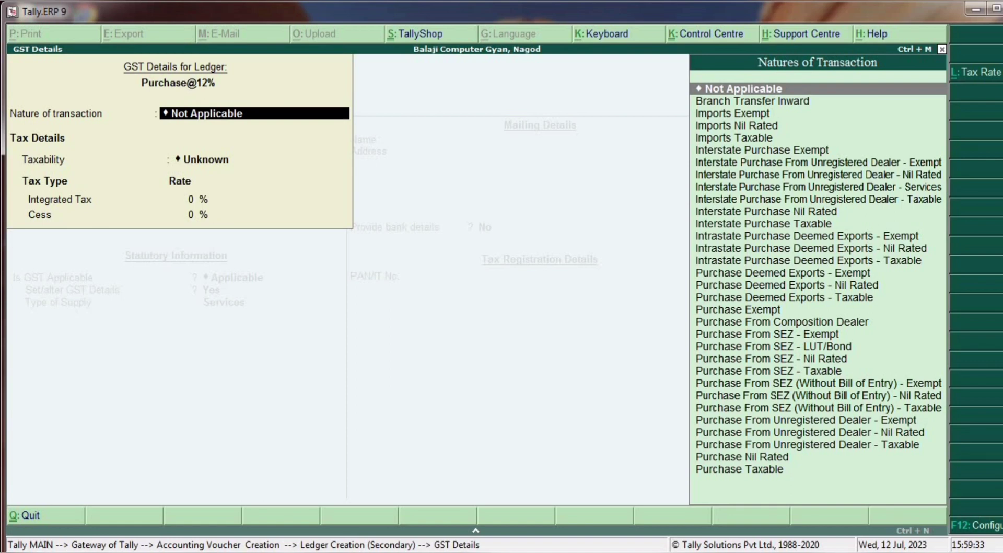
# - Turn on showing all GST tax types in the F12 configuration
pyautogui.press('F12')
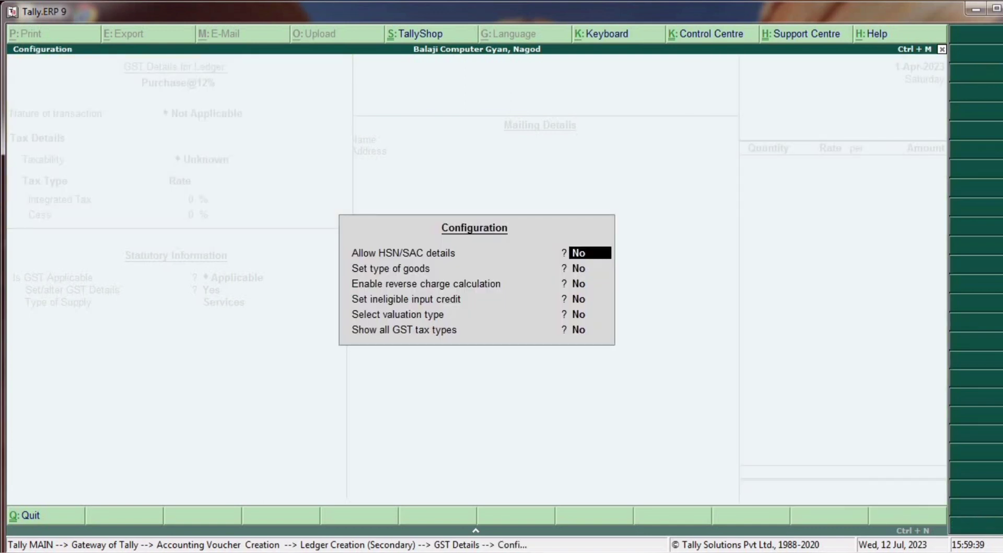
pyautogui.press('Return')
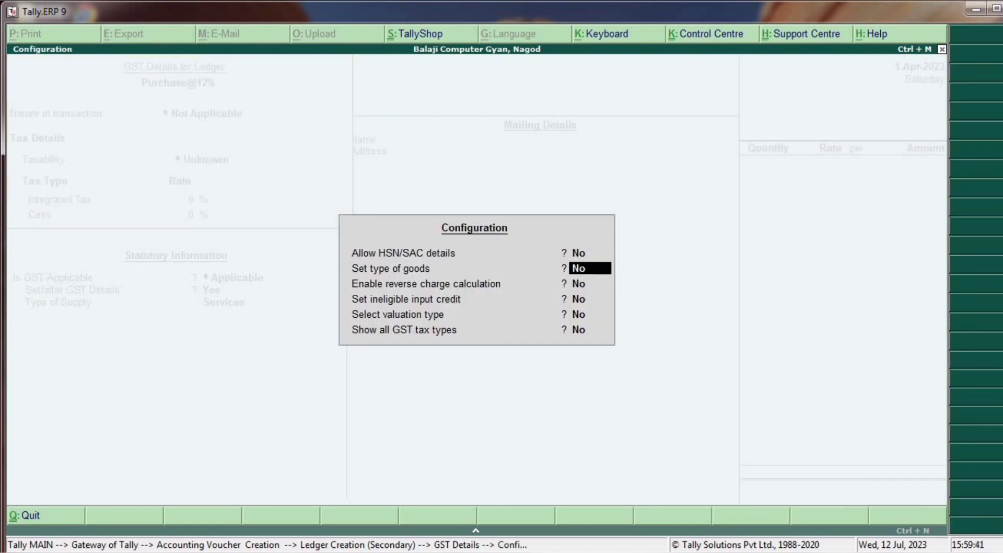
pyautogui.press('Return')
pyautogui.press('Return')
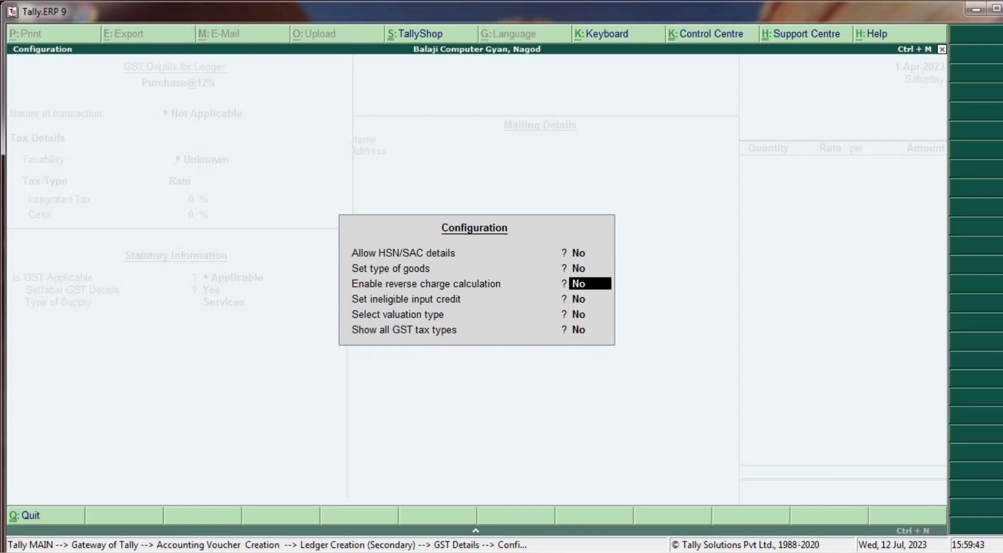
pyautogui.press('Return')
pyautogui.press('Return')
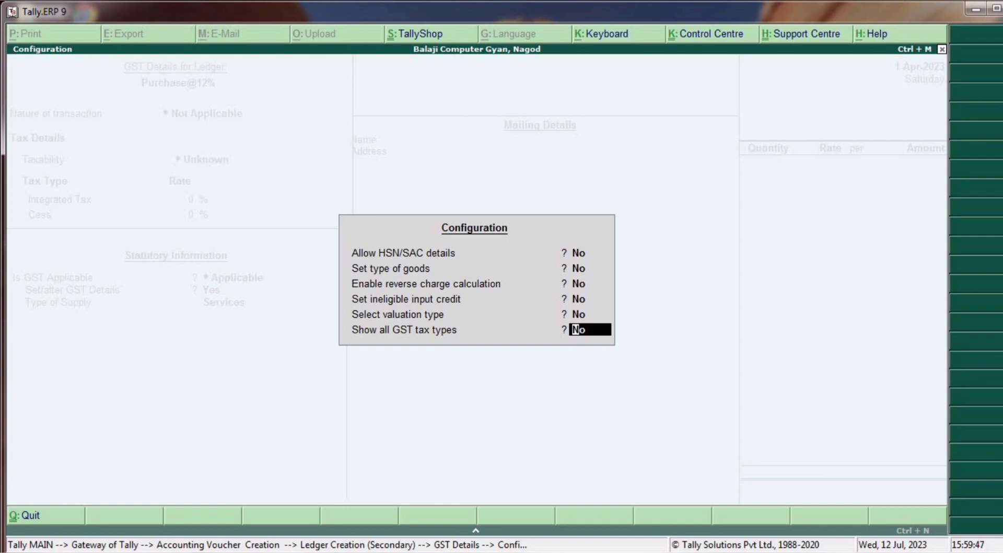
pyautogui.press('Return')
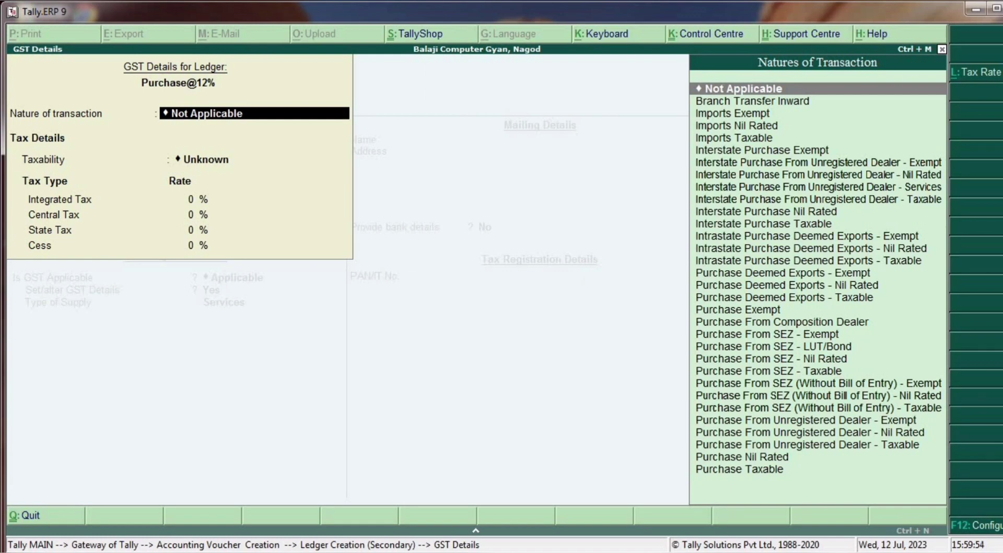
# - Set nature Purchase Taxable, 12% integrated tax and supply type Goods
pyautogui.press('Down')
pyautogui.press('Down')
pyautogui.press('Down')
pyautogui.press('Down')
pyautogui.press('Down')
pyautogui.press('Down')
pyautogui.press('Down')
pyautogui.press('Down')
pyautogui.press('Down')
pyautogui.press('Down')
pyautogui.press('Down')
pyautogui.press('Down')
pyautogui.press('Down')
pyautogui.press('Down')
pyautogui.press('Down')
pyautogui.press('Down')
pyautogui.press('Down')
pyautogui.press('Down')
pyautogui.press('Down')
pyautogui.press('Down')
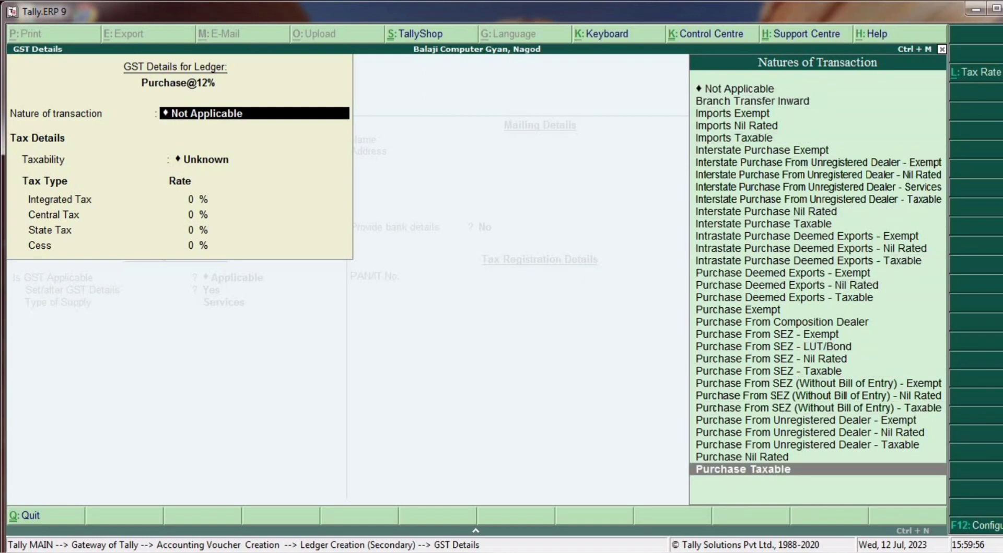
pyautogui.press('Return')
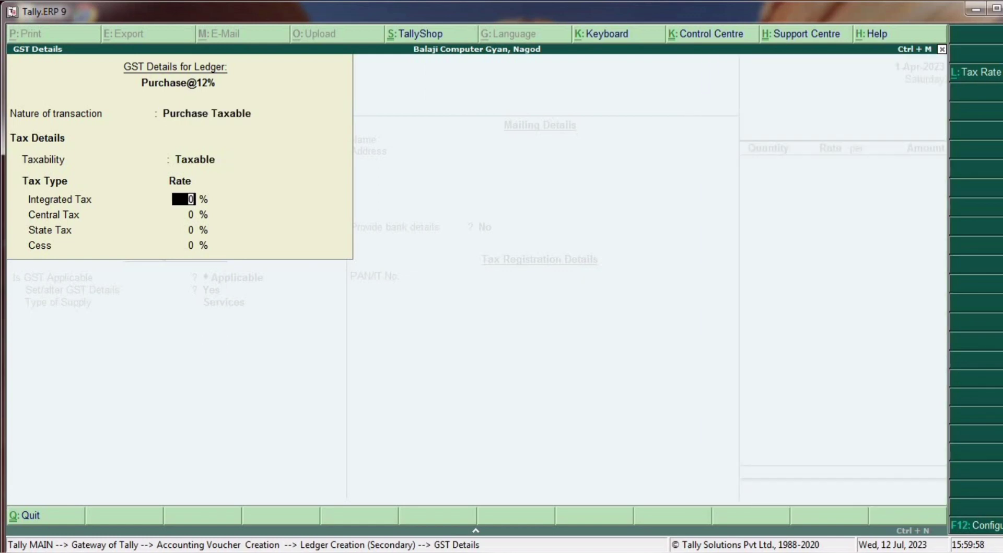
pyautogui.write('12')
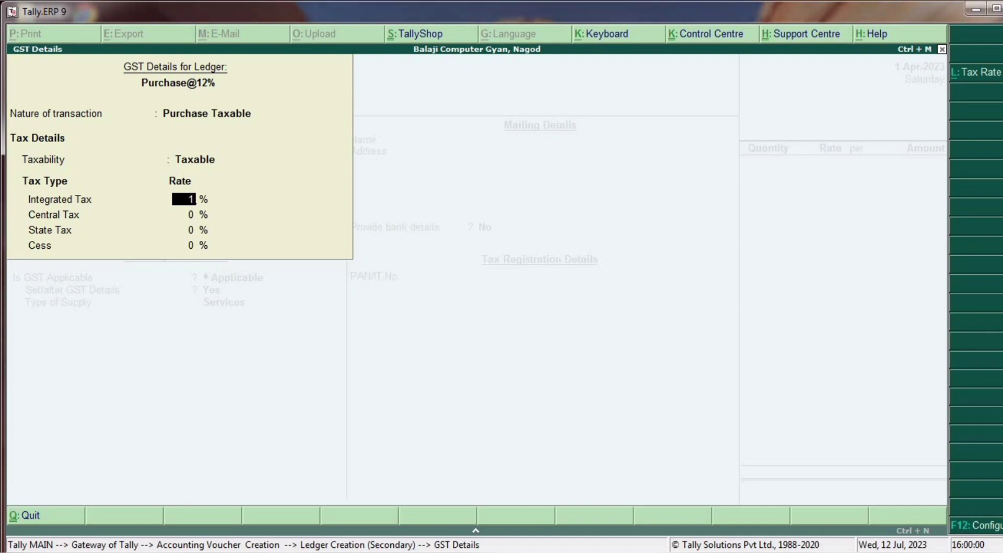
pyautogui.press('Return')
pyautogui.press('Return')
pyautogui.press('Return')
pyautogui.press('Return')
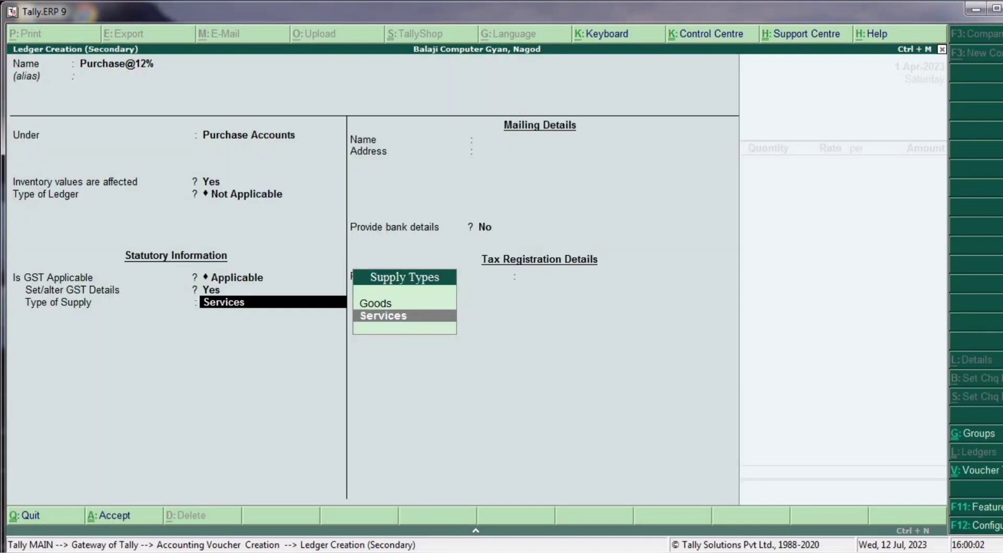
pyautogui.press('Up')
pyautogui.press('Return')
pyautogui.press('Return')
pyautogui.press('Return')
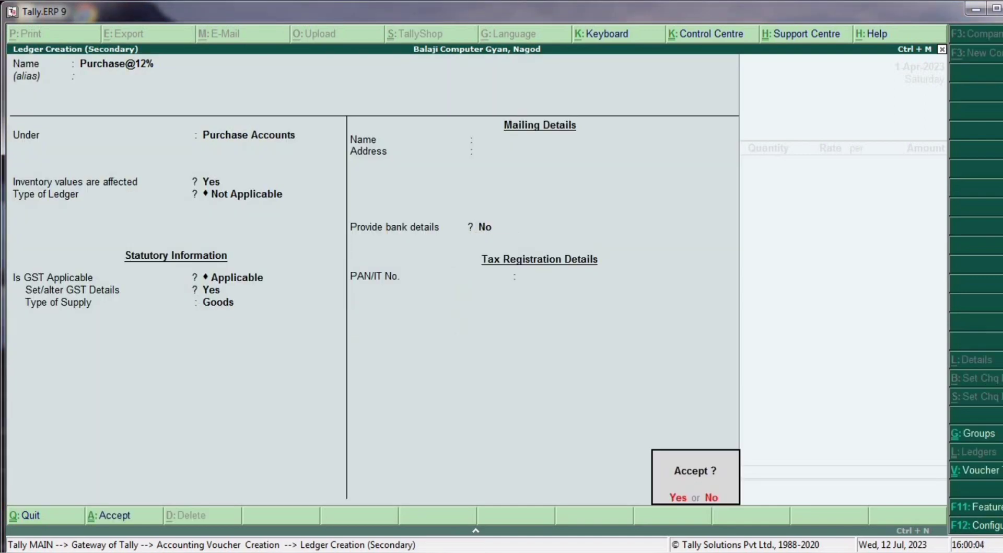
pyautogui.press('Return')
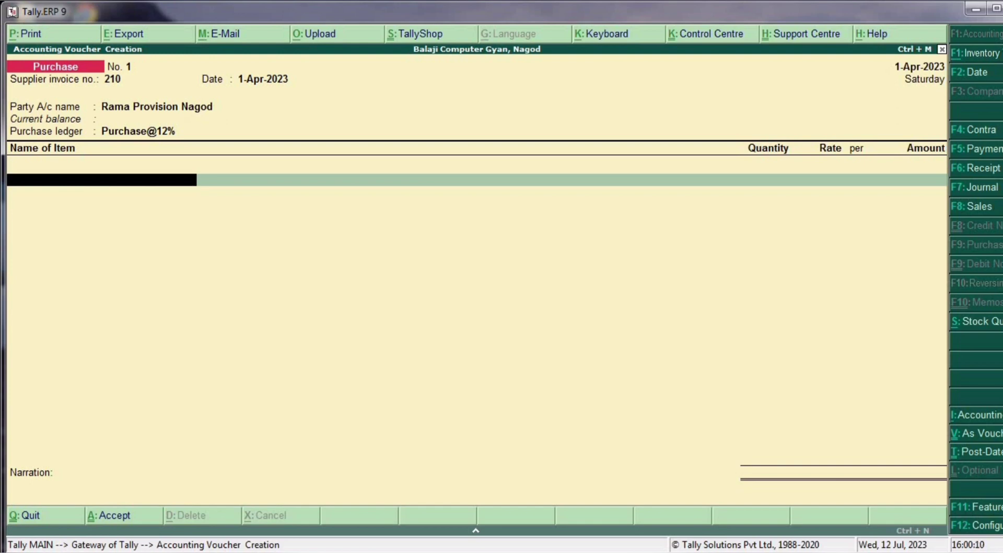
# - Create stock item Namkeen under Primary with a new unit pkt and GST details enabled
pyautogui.hotkey('alt', 'c')
pyautogui.write('Namkeen')
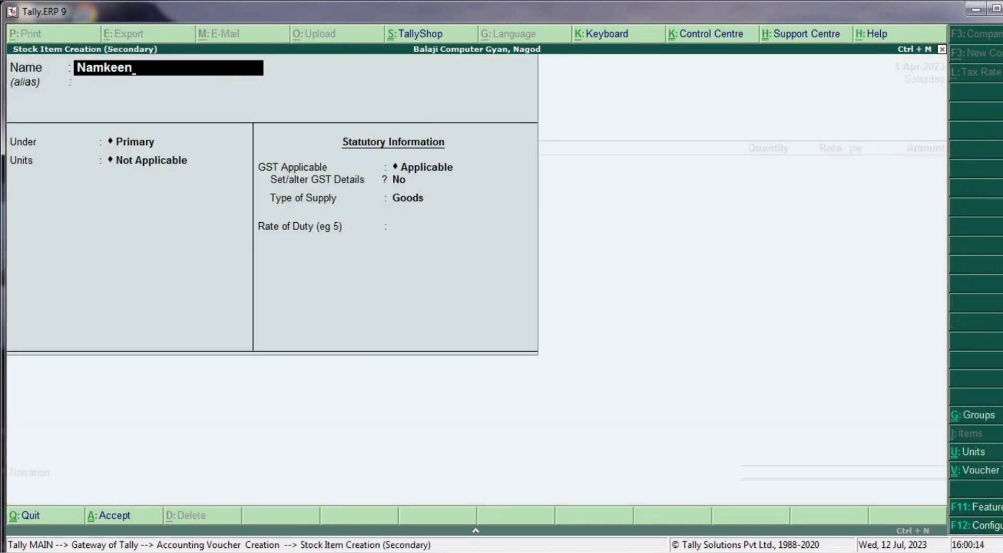
pyautogui.press('Return')
pyautogui.press('Return')
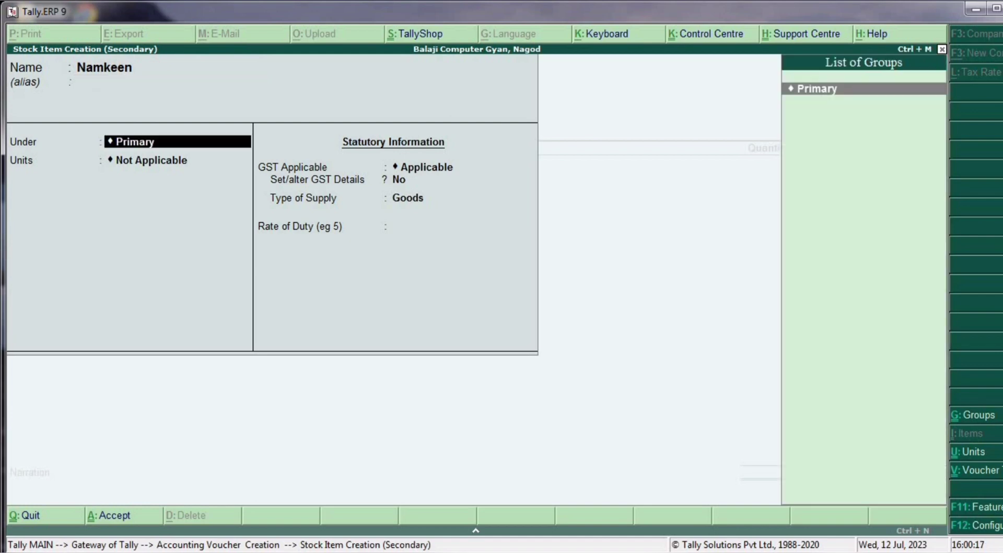
pyautogui.press('Return')
pyautogui.hotkey('alt', 'c')
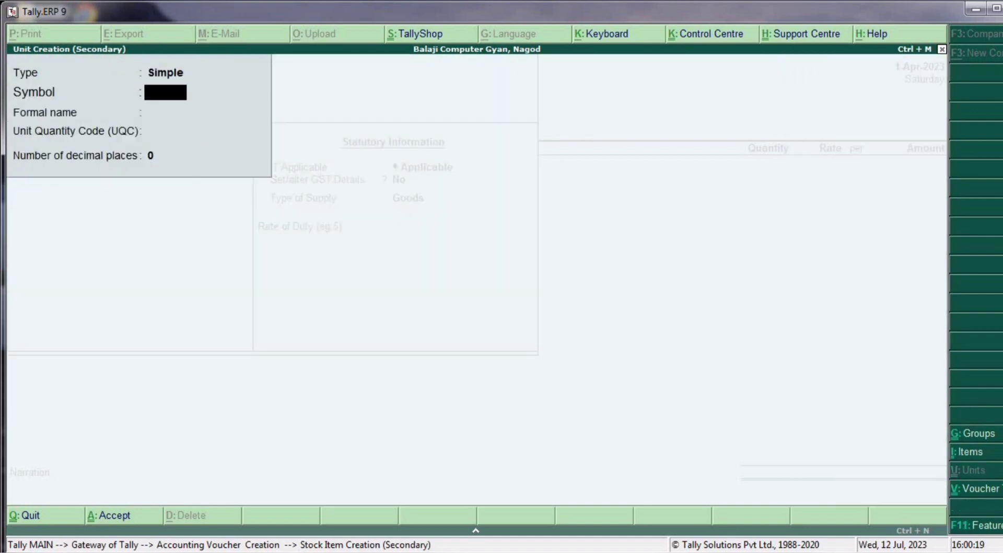
pyautogui.write('pkt')
pyautogui.press('Return')
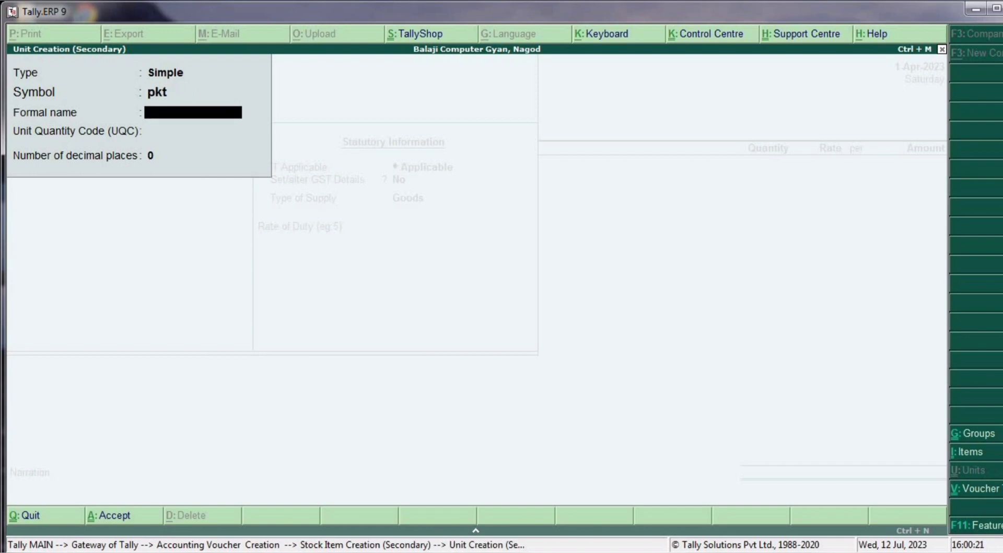
pyautogui.press('Return')
pyautogui.press('Return')
pyautogui.press('Return')
pyautogui.press('Return')
pyautogui.press('Return')
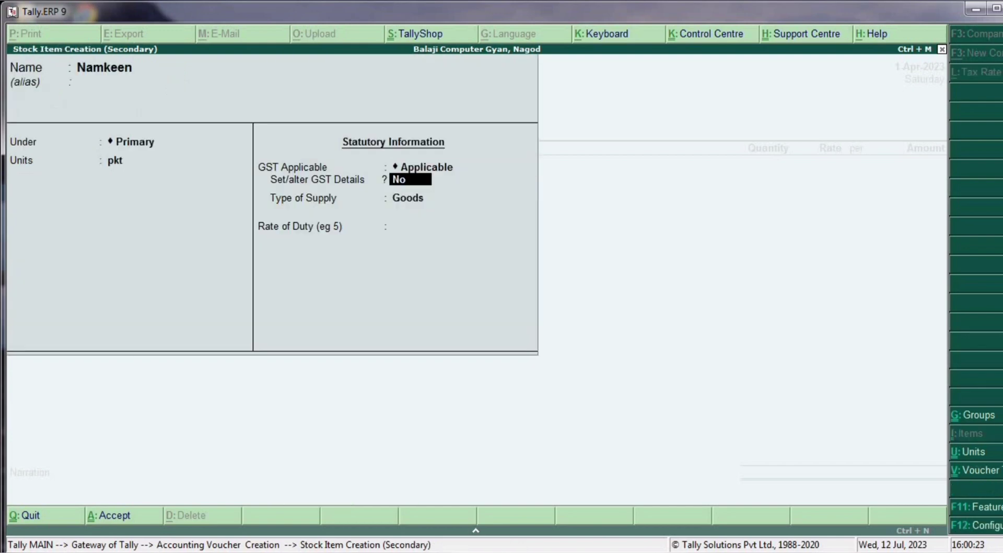
pyautogui.write('y')
pyautogui.press('Return')
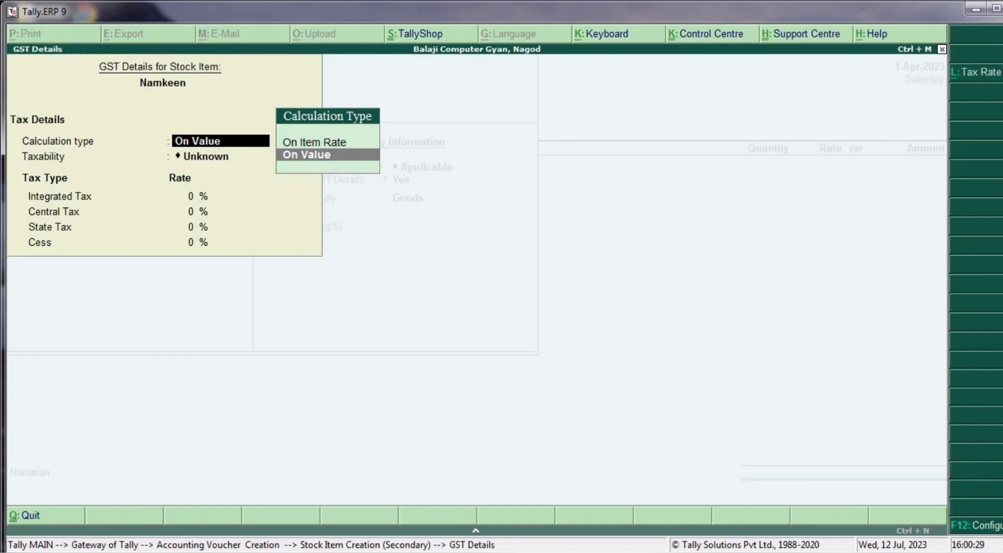
# - Make Namkeen taxable On Value at 12% integrated tax as Goods and save it
pyautogui.press('Return')
pyautogui.press('Down')
pyautogui.press('Down')
pyautogui.press('Down')
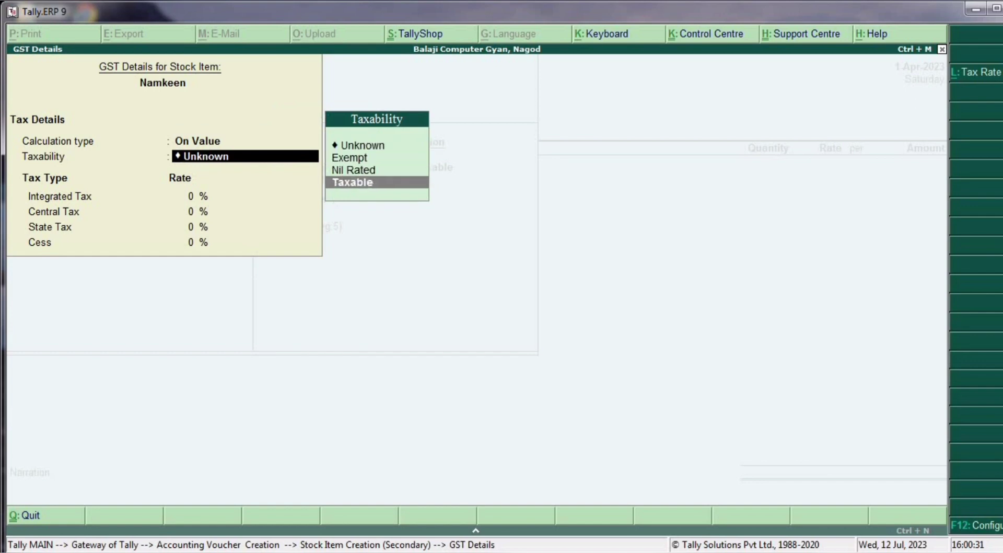
pyautogui.press('Return')
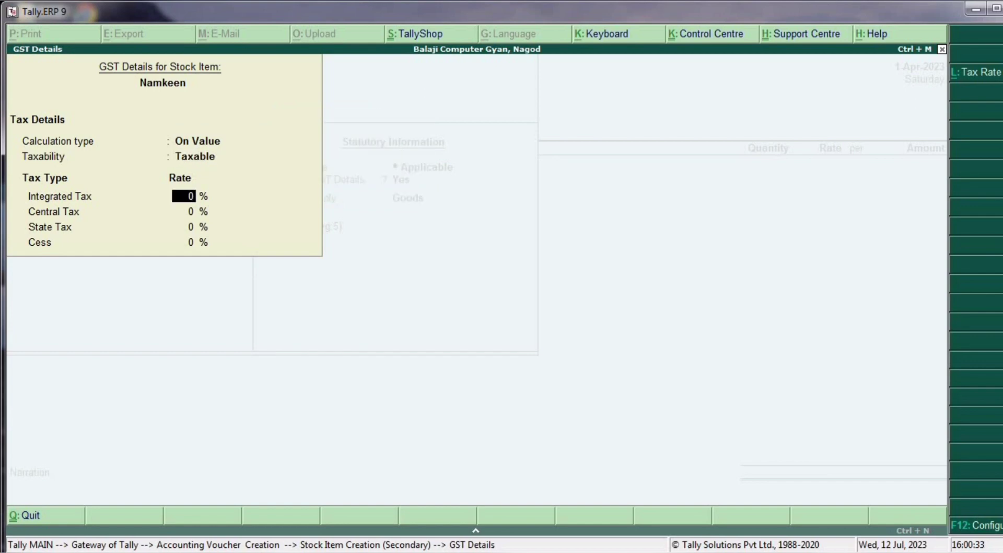
pyautogui.write('12')
pyautogui.press('Return')
pyautogui.press('Return')
pyautogui.press('Return')
pyautogui.press('Return')
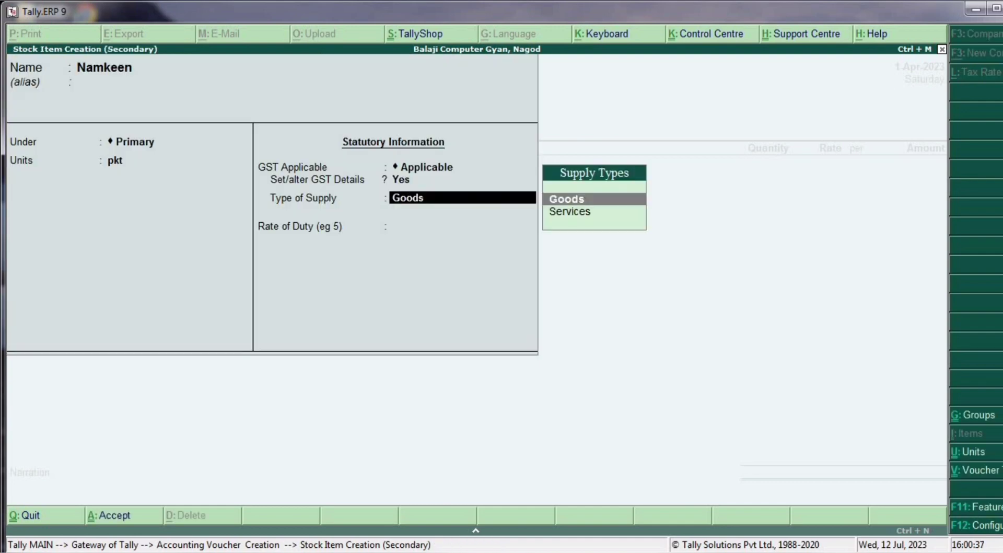
pyautogui.press('Return')
pyautogui.press('Return')
pyautogui.press('Return')
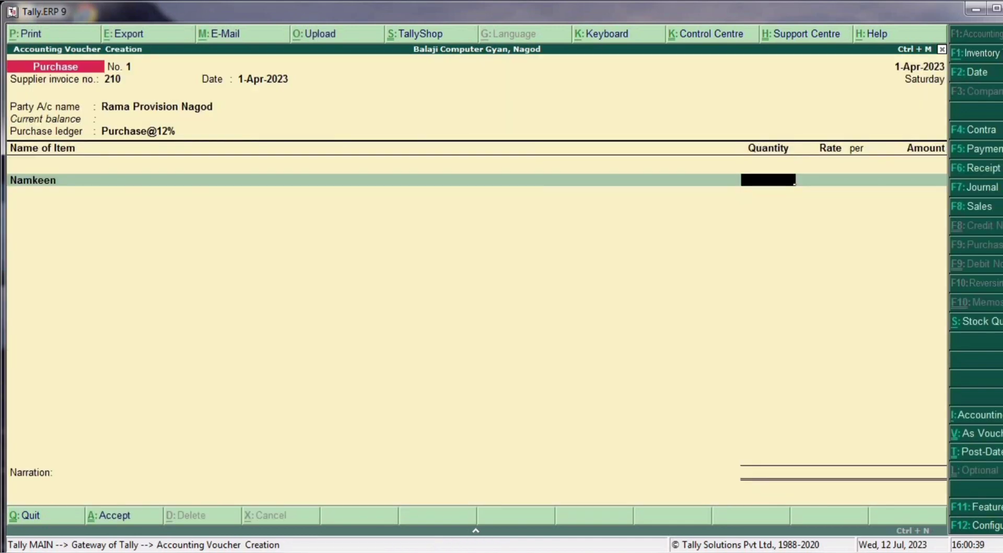
# - Enter Namkeen as 50 pkt at rate 150.00
pyautogui.write('50')
pyautogui.press('Return')
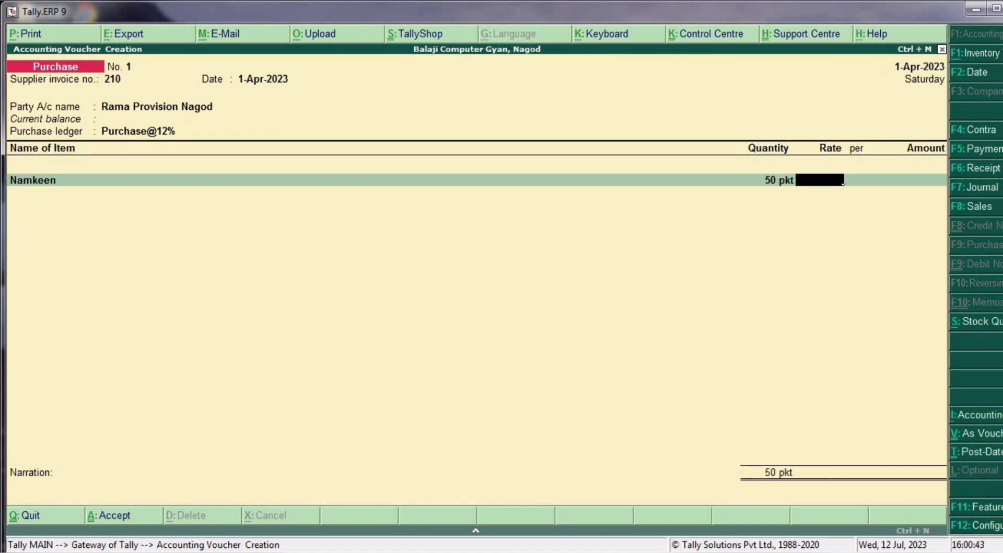
pyautogui.write('150')
pyautogui.press('Return')
pyautogui.press('Return')
pyautogui.press('Return')
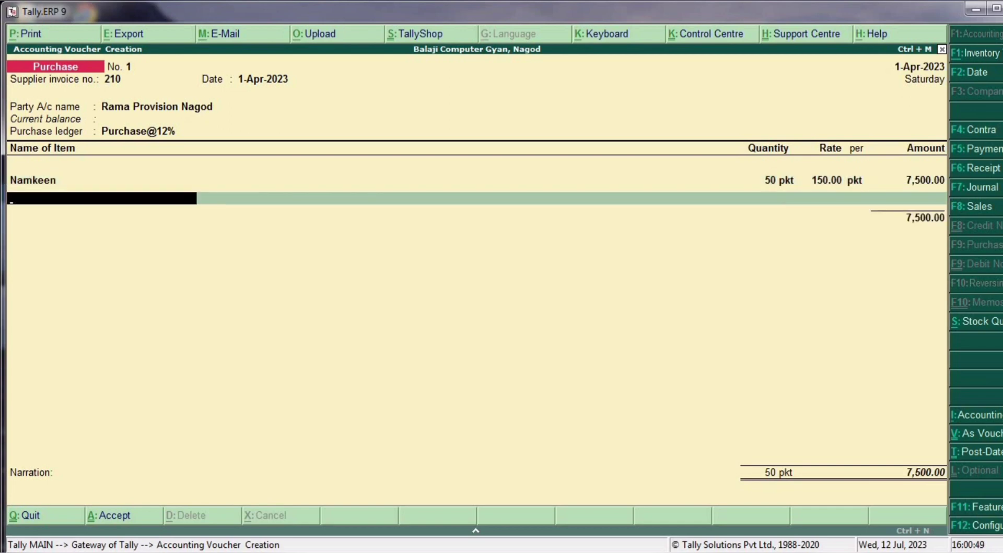
# - Create stock item Pasta with unit pkt and GST details enabled
pyautogui.hotkey('alt', 'c')
pyautogui.write('Pas')
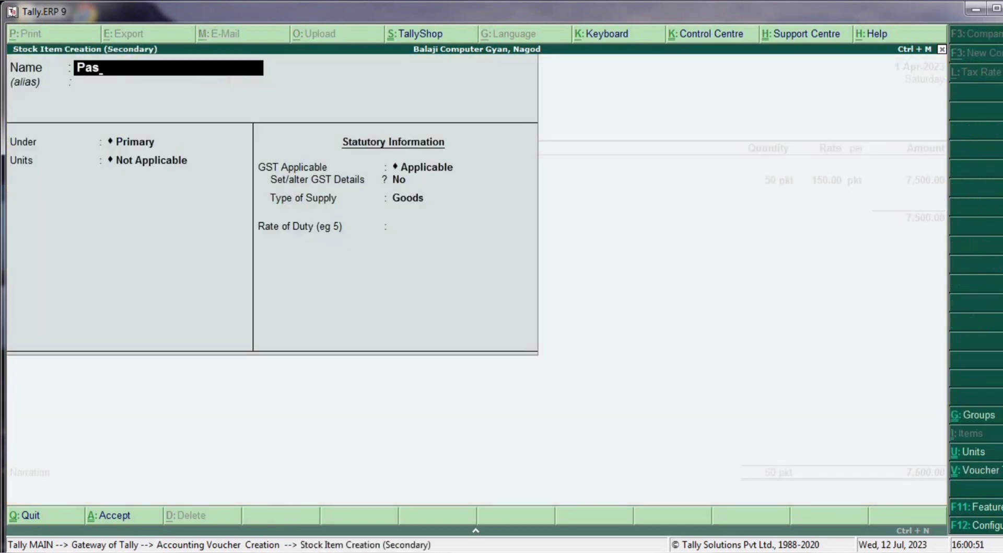
pyautogui.write('ta')
pyautogui.press('Return')
pyautogui.press('Return')
pyautogui.press('Return')
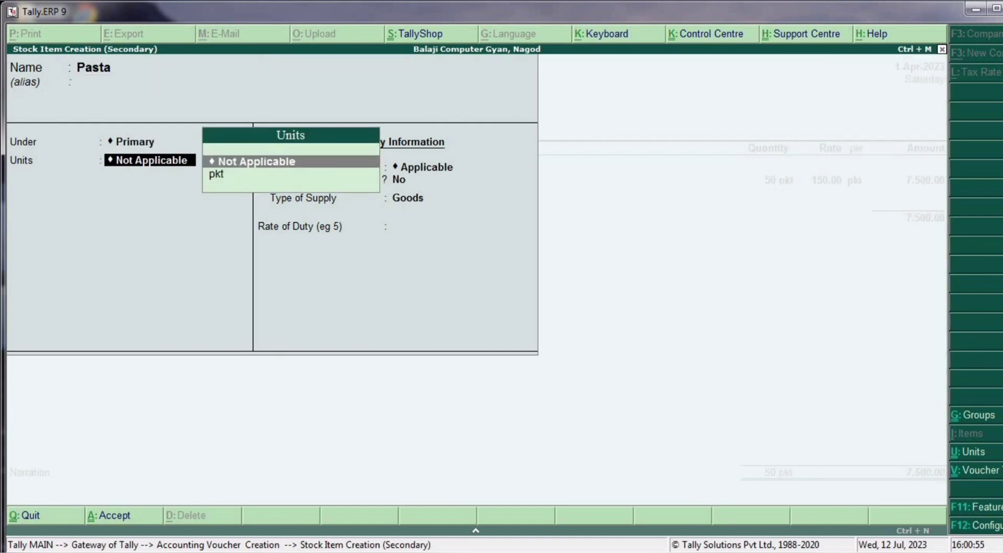
pyautogui.press('Down')
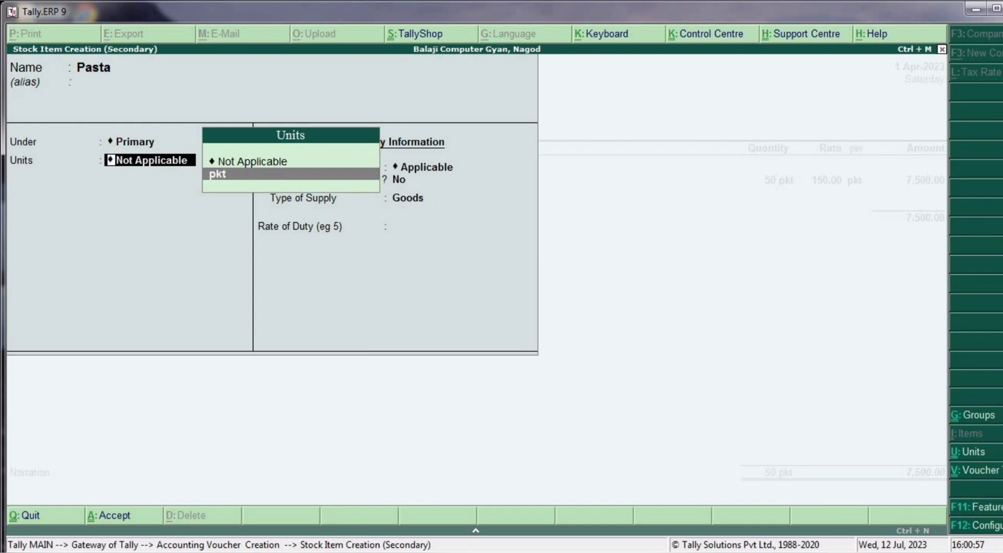
pyautogui.press('Return')
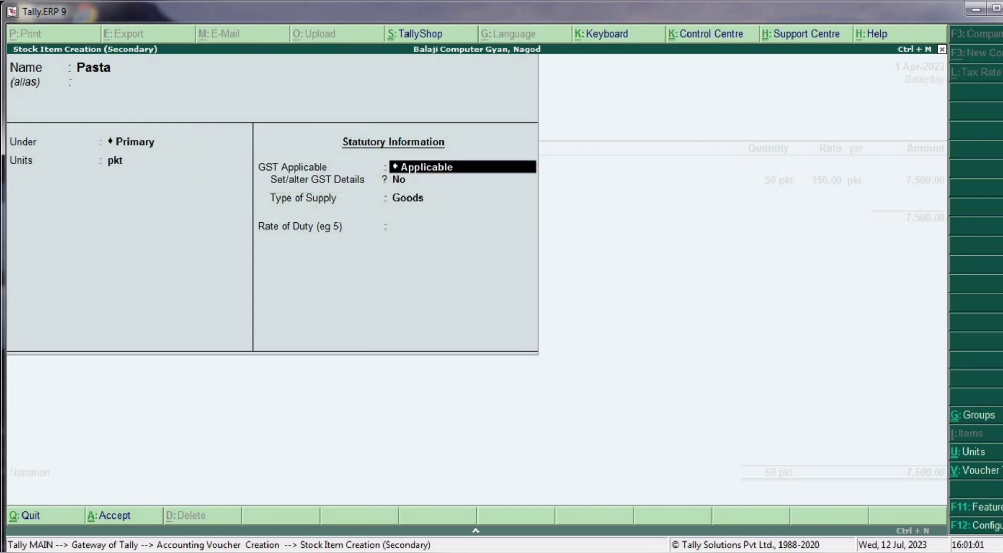
pyautogui.press('y')
pyautogui.press('Return')
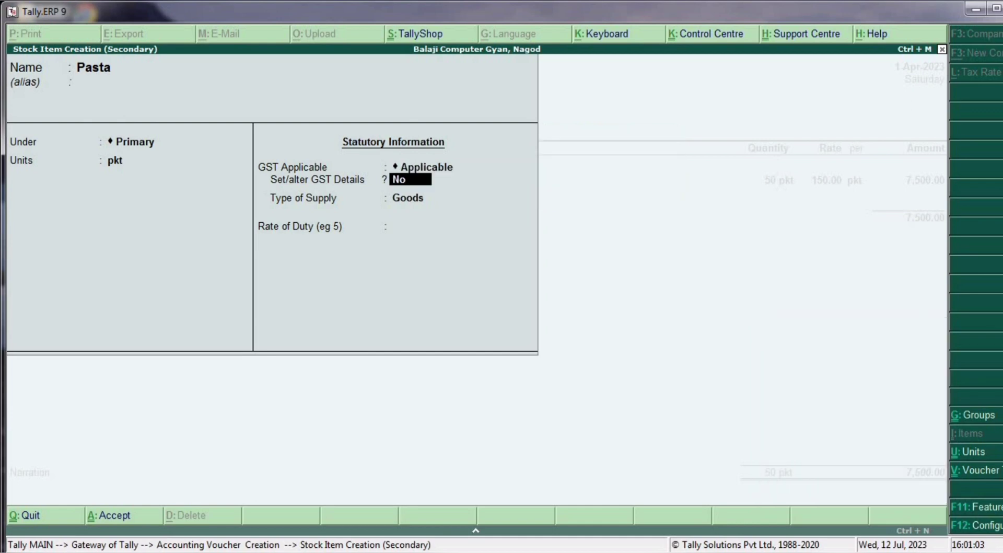
pyautogui.write('y')
pyautogui.press('Return')
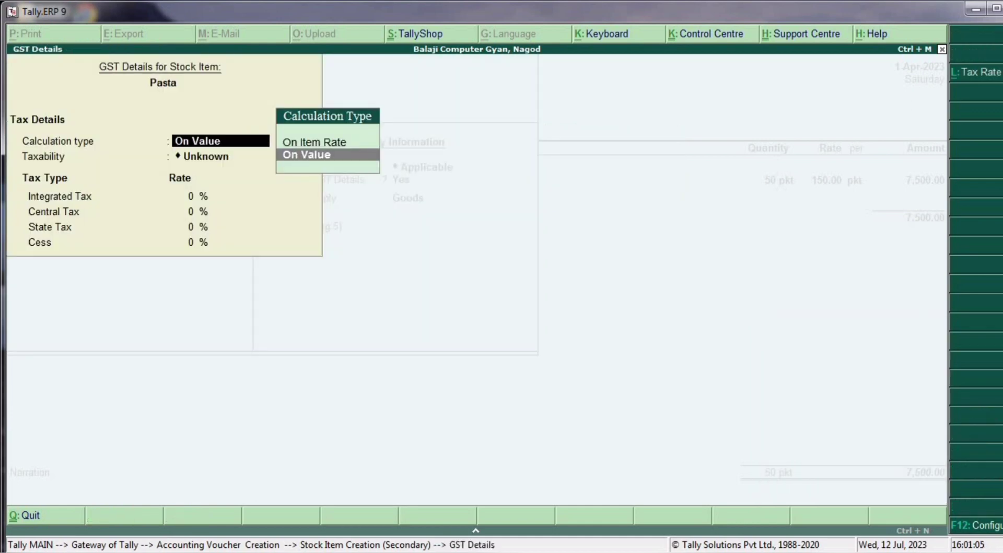
# - Make Pasta taxable On Value at 12% integrated tax as Goods and save it
pyautogui.press('Return')
pyautogui.press('Down')
pyautogui.press('Down')
pyautogui.press('Down')
pyautogui.press('Return')
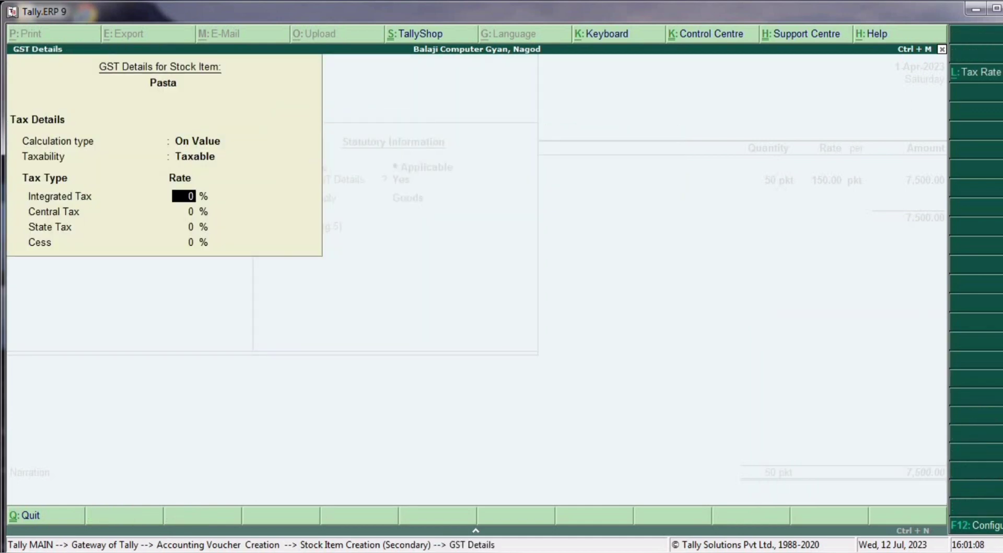
pyautogui.write('12')
pyautogui.press('Return')
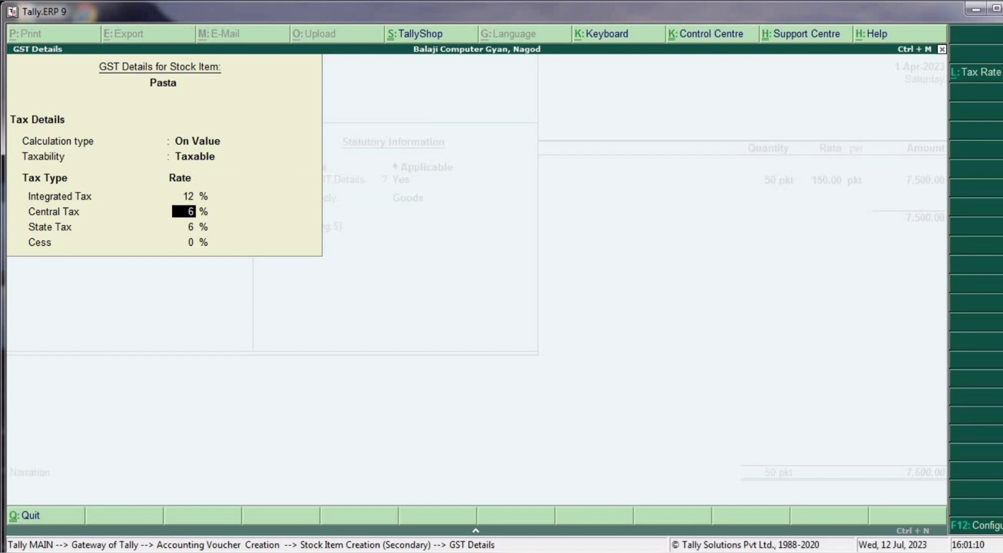
pyautogui.press('Return')
pyautogui.press('Return')
pyautogui.press('Return')
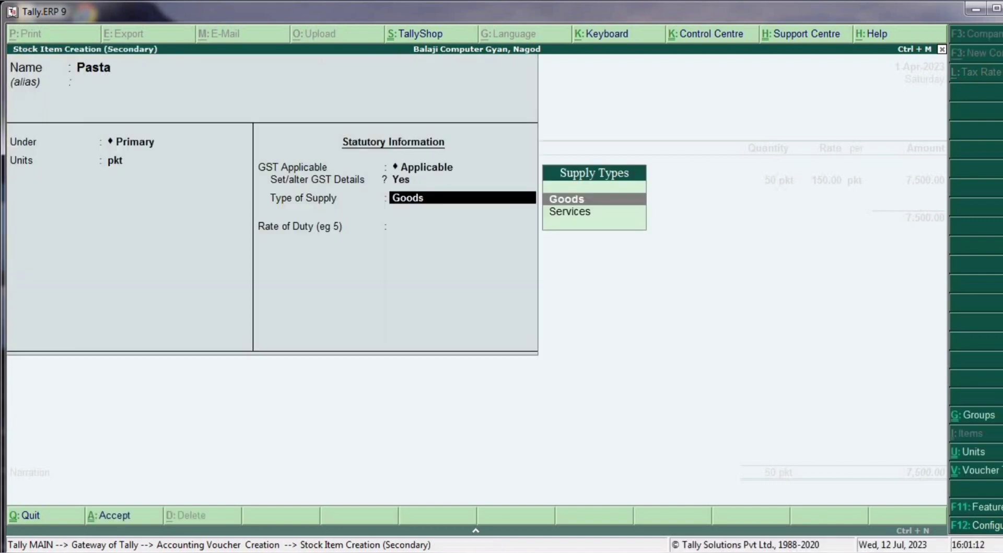
pyautogui.press('Return')
pyautogui.press('Return')
pyautogui.press('Return')
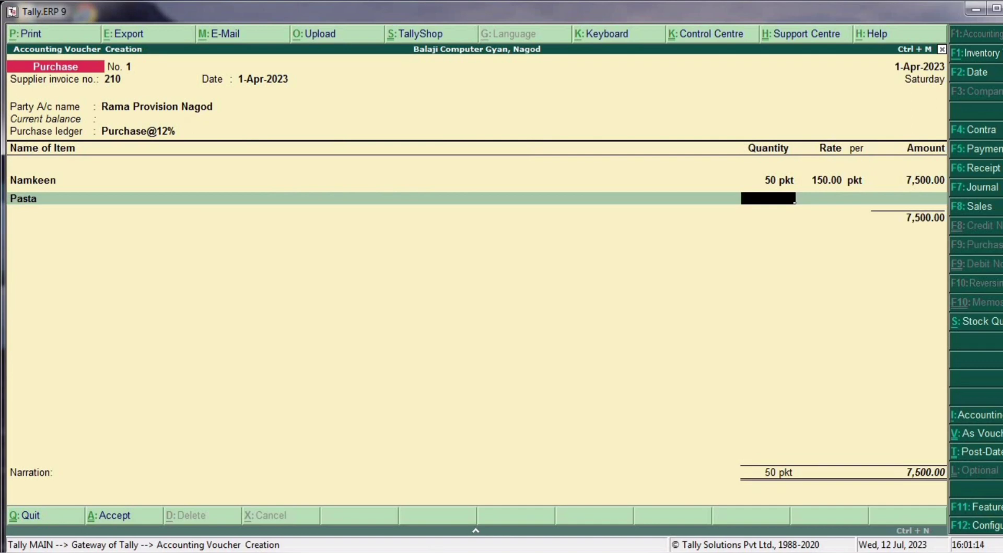
# - Enter Pasta as 50 pkt at 10.00 for 500.00 and end item entry at a total of 8,000.00
pyautogui.write('50')
pyautogui.press('Return')
pyautogui.write('10')
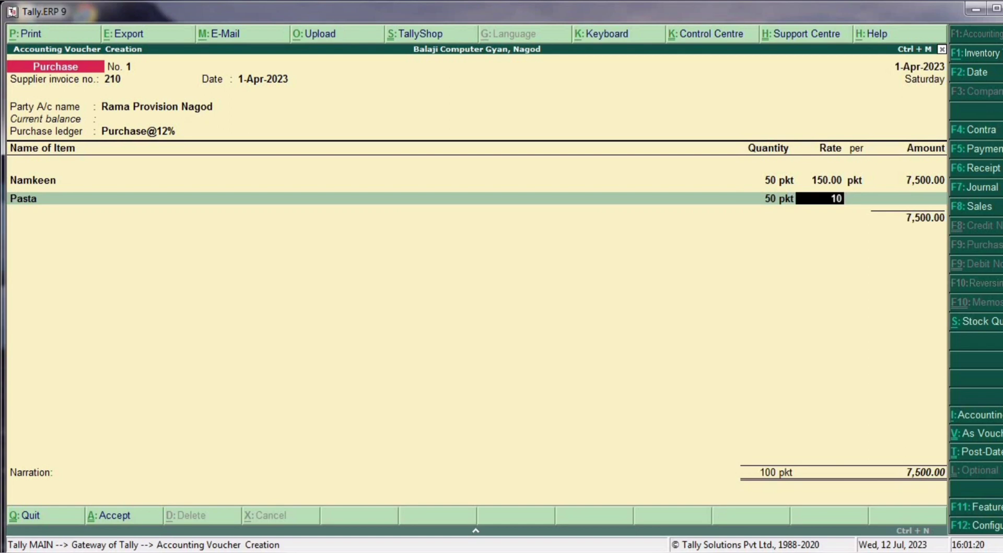
pyautogui.press('Return')
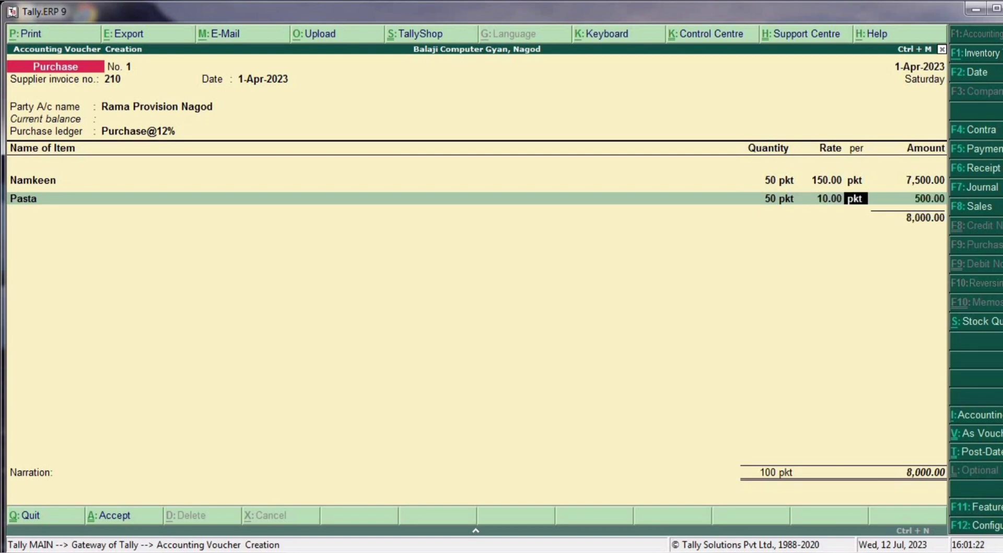
pyautogui.press('Return')
pyautogui.press('Return')
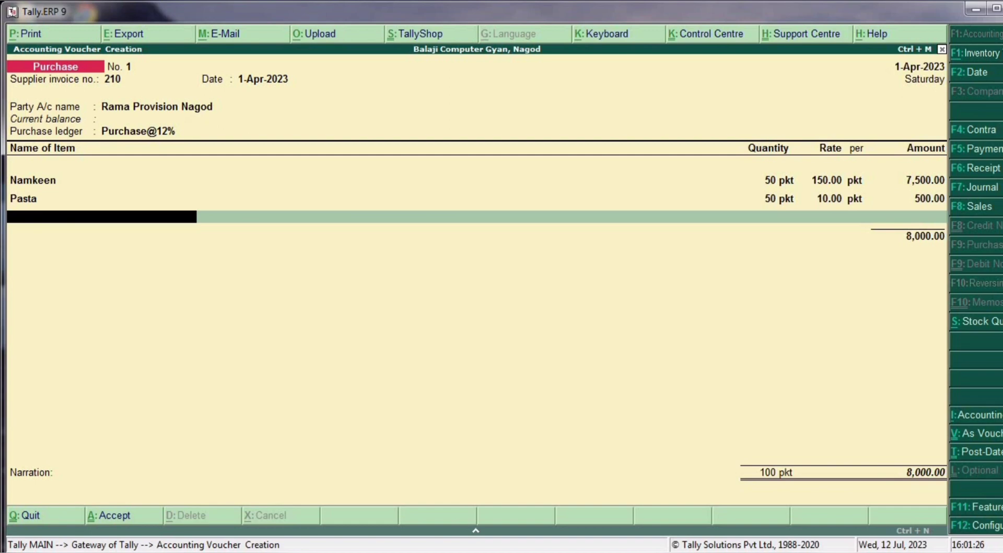
pyautogui.press('Return')
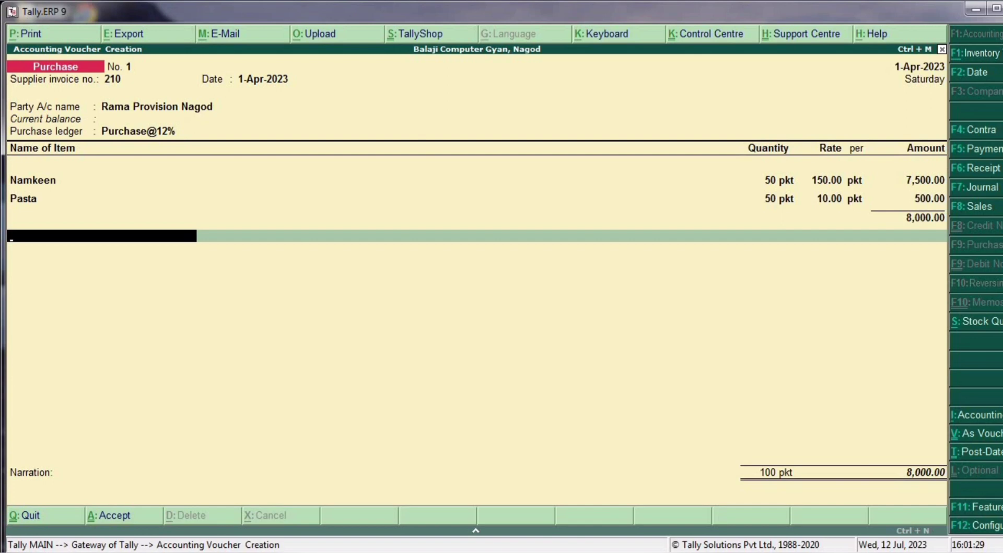
pyautogui.hotkey('alt', 'c')
# - Name the new ledger S-Gst and place it under Duties & Taxes
pyautogui.write('Sg')
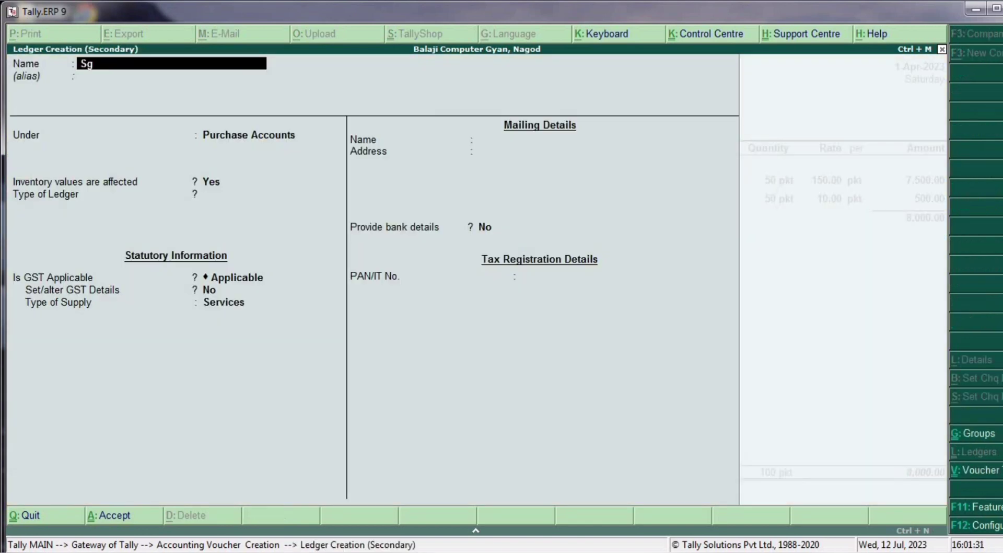
pyautogui.write('st')
pyautogui.press('BackSpace')
pyautogui.press('BackSpace')
pyautogui.press('BackSpace')
pyautogui.write('-Gsty')
pyautogui.press('BackSpace')
pyautogui.press('Return')
pyautogui.press('Return')
pyautogui.write('Du')
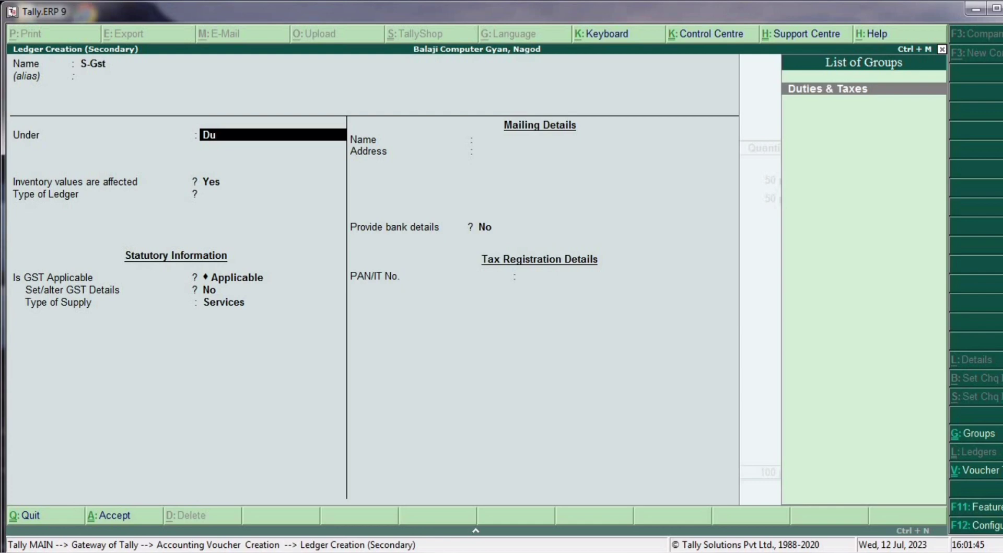
pyautogui.press('Return')
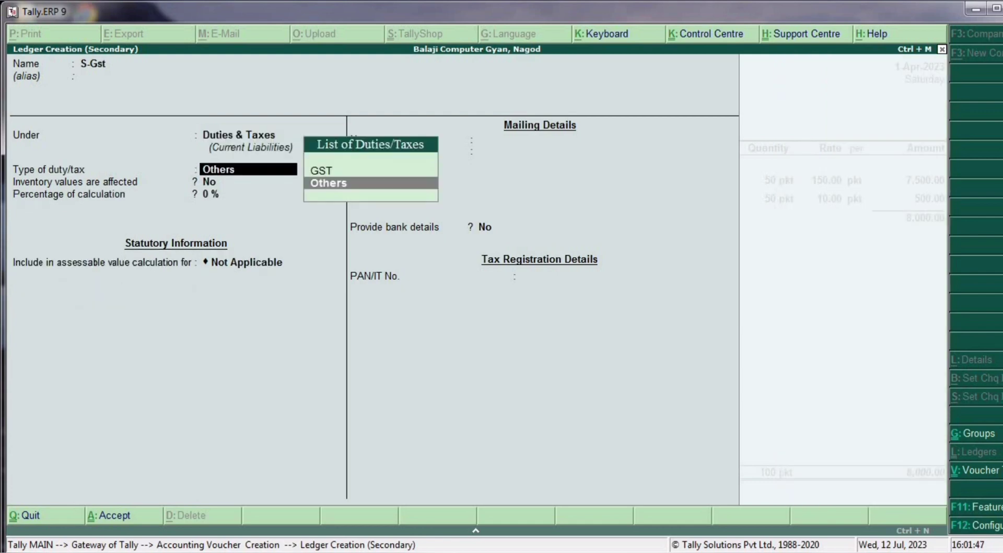
# - Set S-Gst to GST, State Tax, Normal Rounding, and accept its 480.00 amount
pyautogui.press('Up')
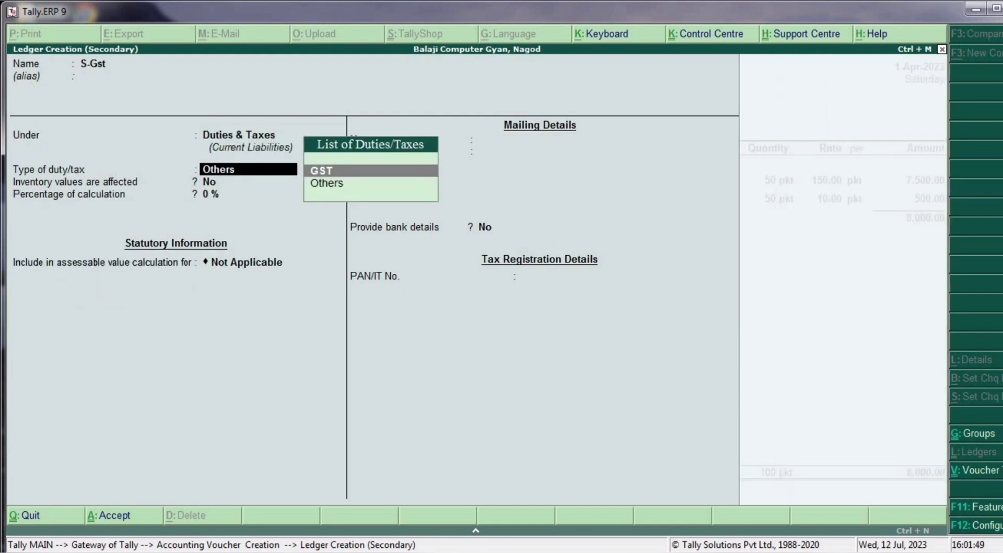
pyautogui.press('Return')
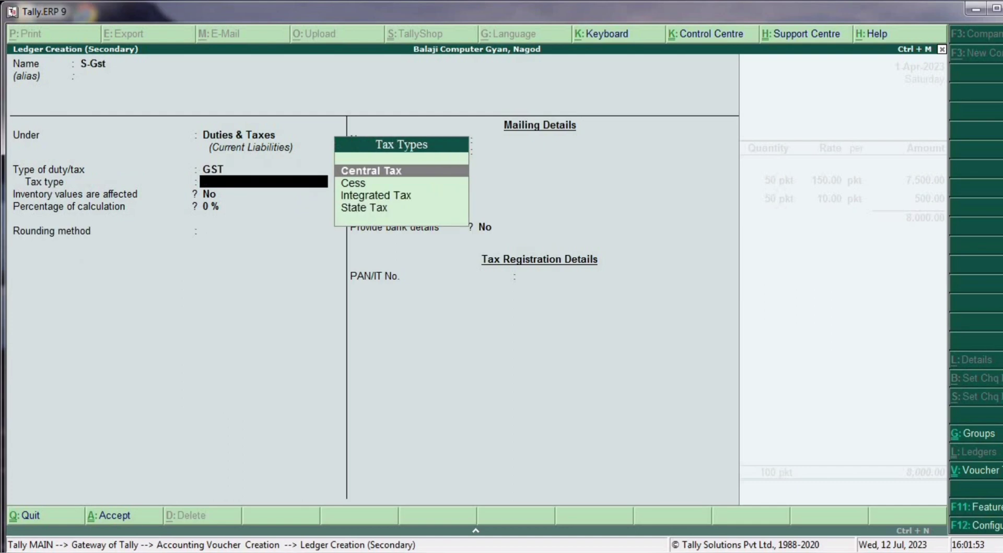
pyautogui.press('Down')
pyautogui.press('Down')
pyautogui.press('Down')
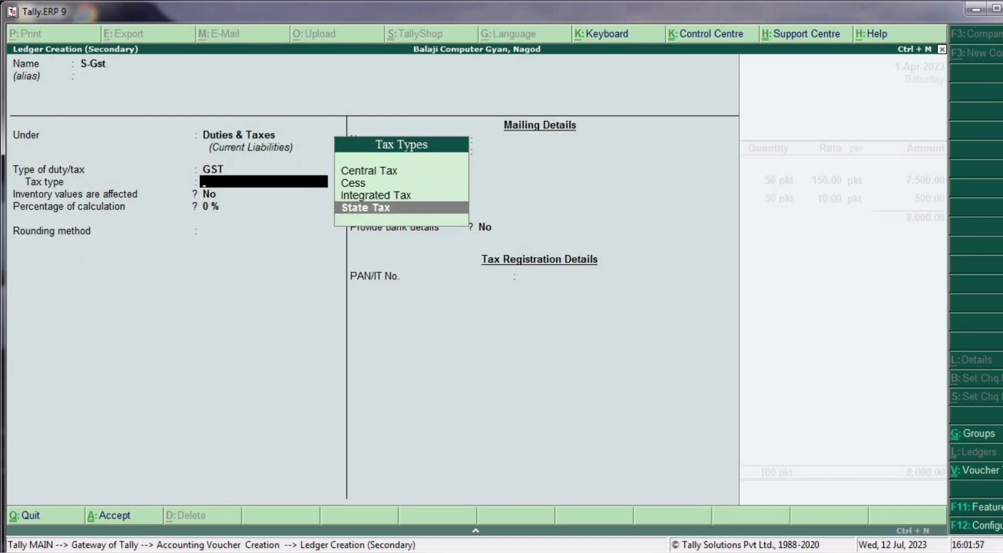
pyautogui.press('Return')
pyautogui.press('Return')
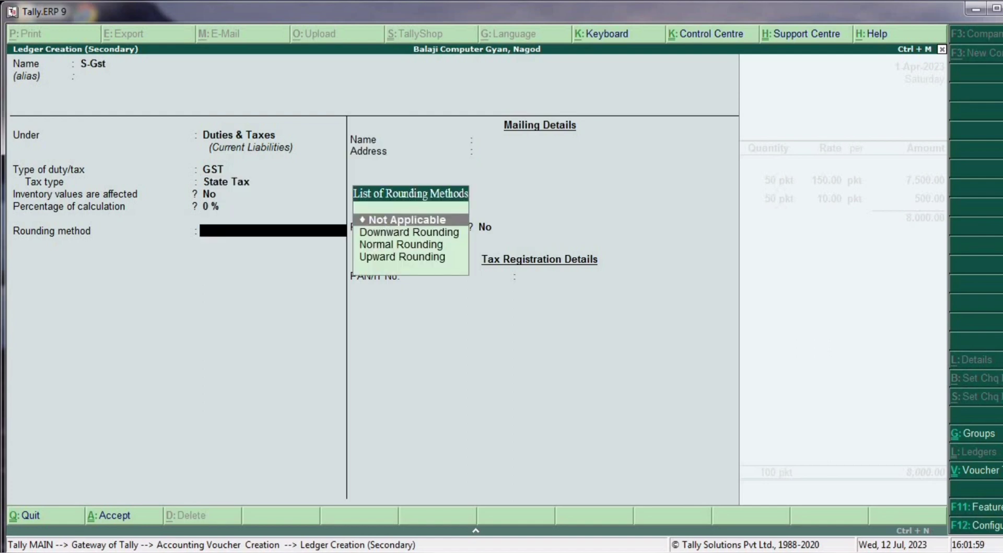
pyautogui.press('Down')
pyautogui.press('Down')
pyautogui.press('Return')
pyautogui.press('Return')
pyautogui.press('Return')
pyautogui.press('Return')
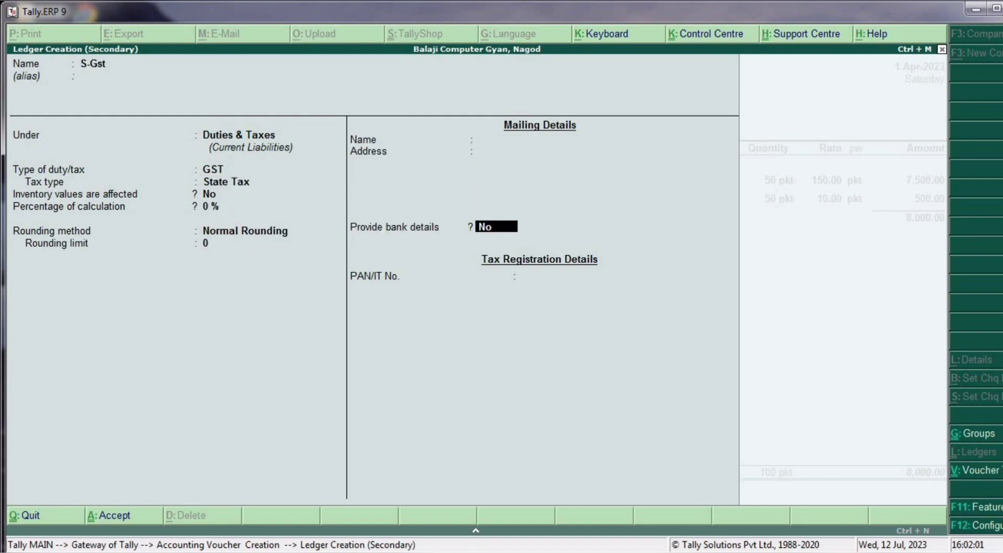
pyautogui.press('Return')
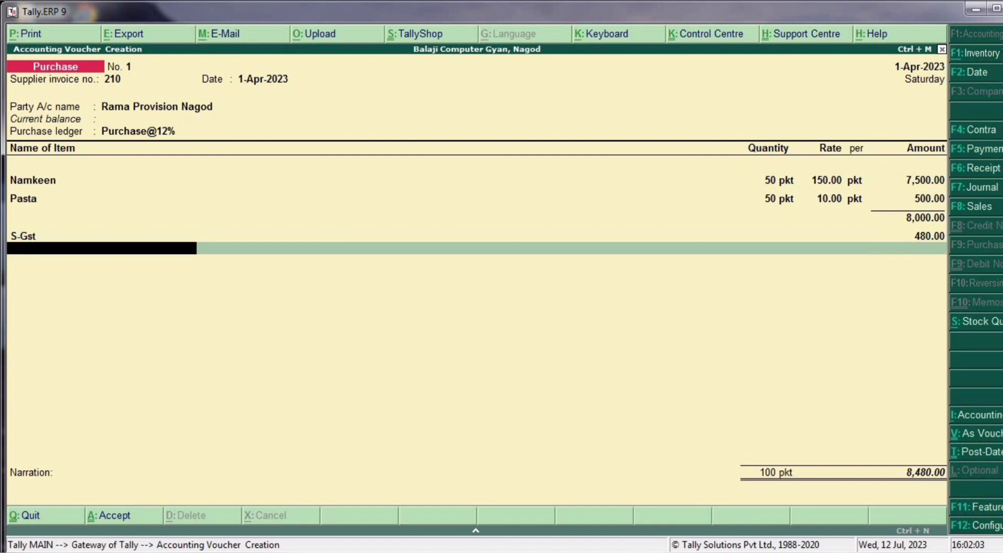
# - Create the C-Gst ledger under Duties & Taxes as GST Central Tax with Normal Rounding
pyautogui.hotkey('alt', 'c')
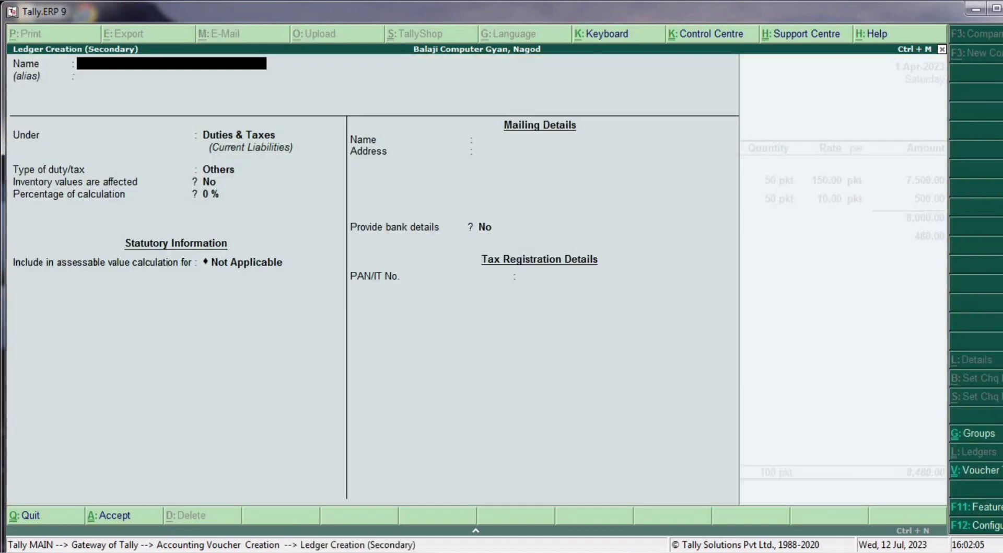
pyautogui.write('C-Gst')
pyautogui.press('Return')
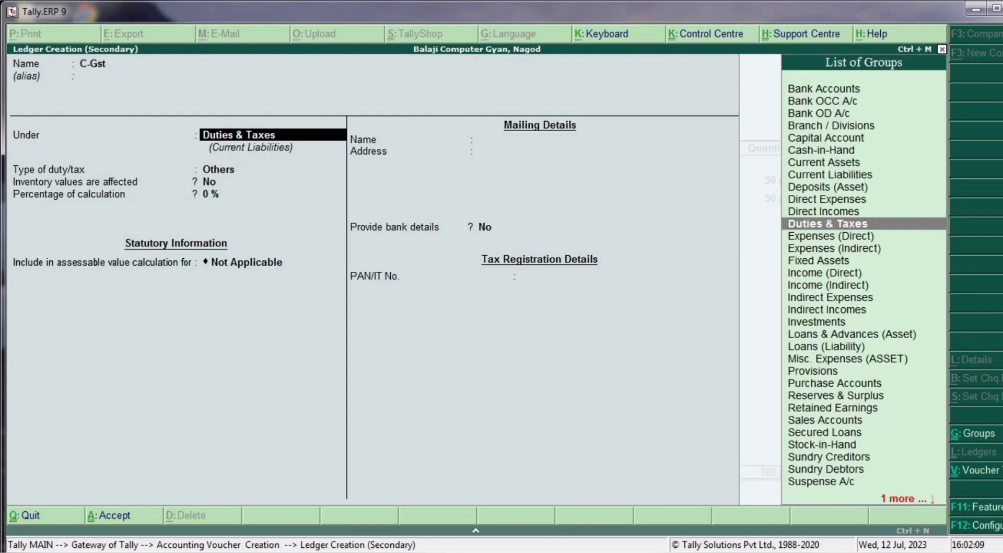
pyautogui.press('Return')
pyautogui.press('Up')
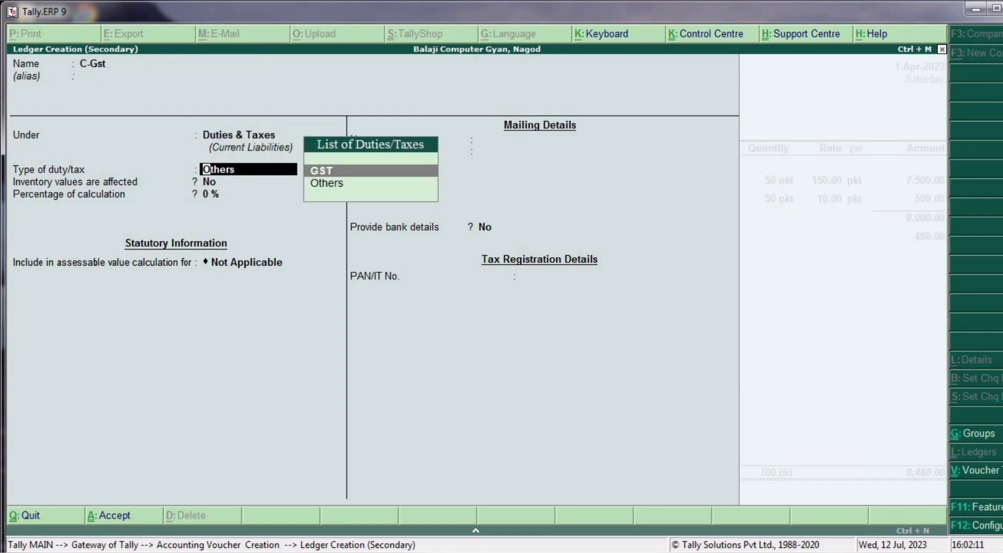
pyautogui.press('Return')
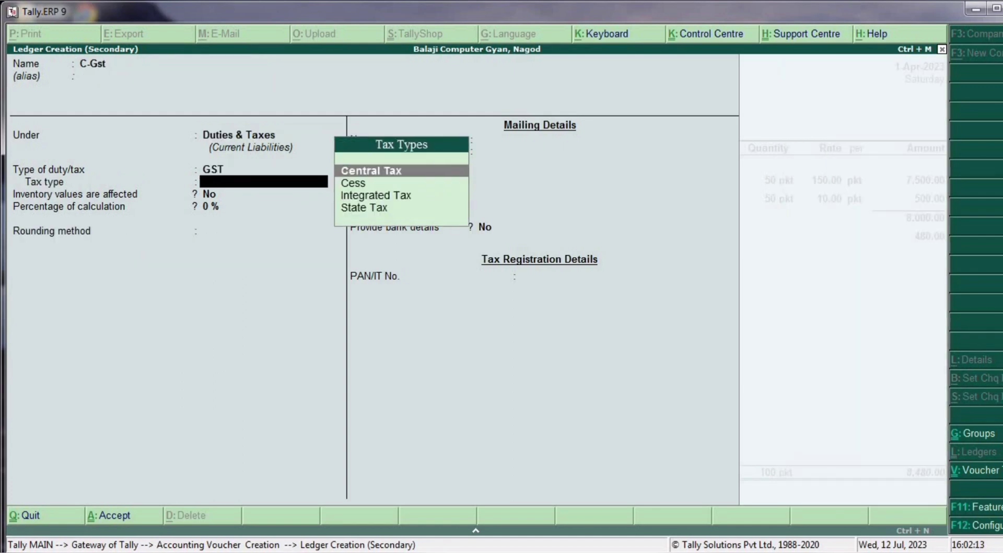
pyautogui.press('Return')
pyautogui.press('Return')
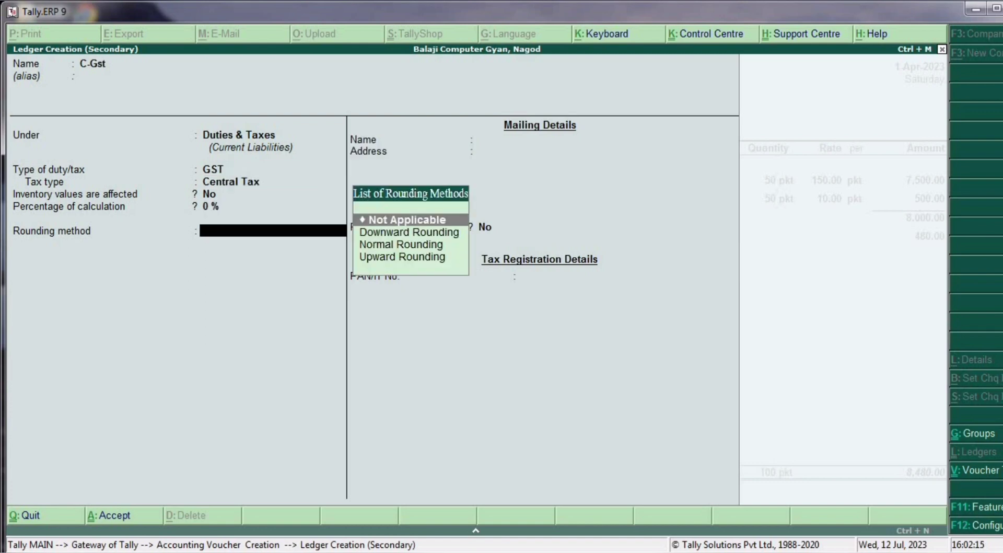
pyautogui.press('Down')
pyautogui.press('Down')
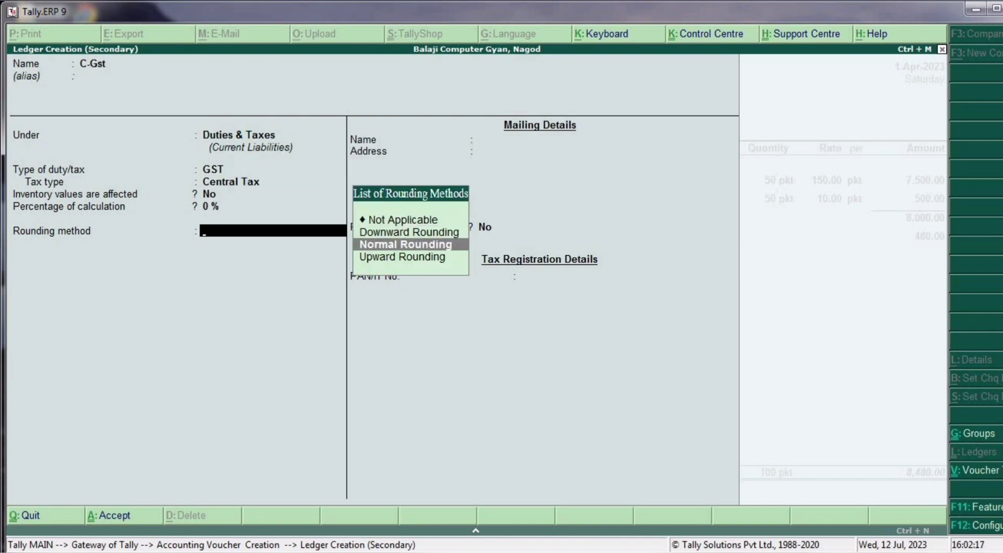
pyautogui.press('Return')
pyautogui.press('Return')
# - Add C-Gst at 480.00, save the 8,960.00 purchase voucher, and quit to Gateway of Tally
pyautogui.press('y')
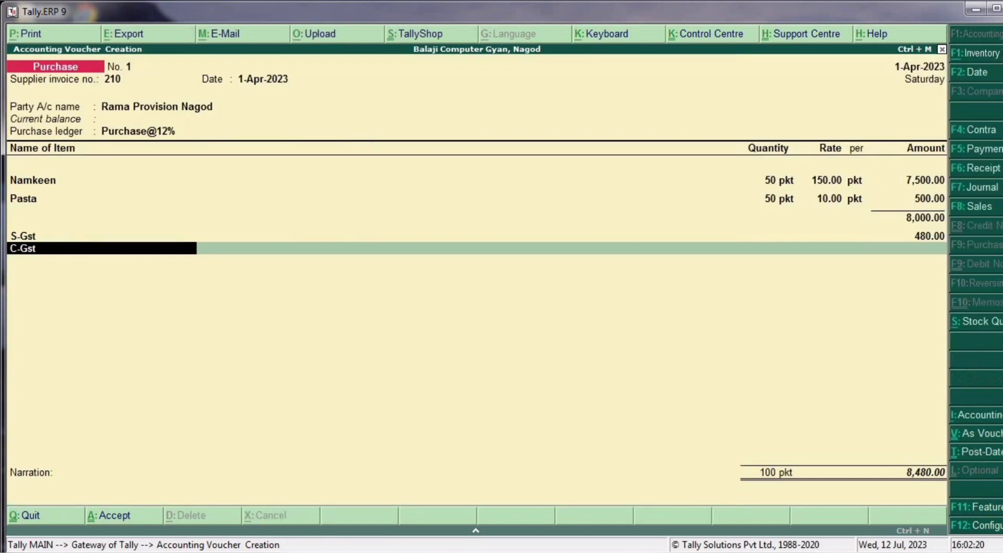
pyautogui.press('Return')
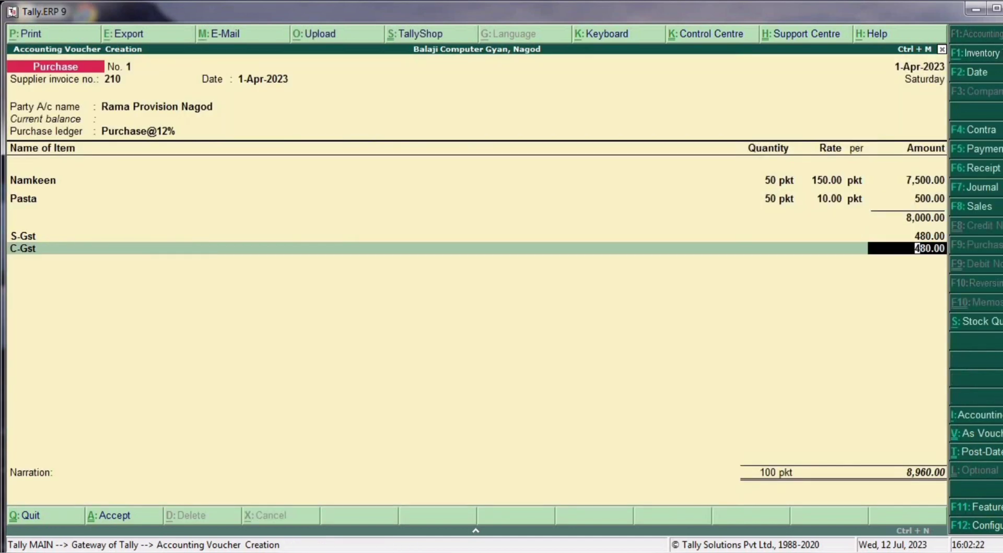
pyautogui.press('Return')
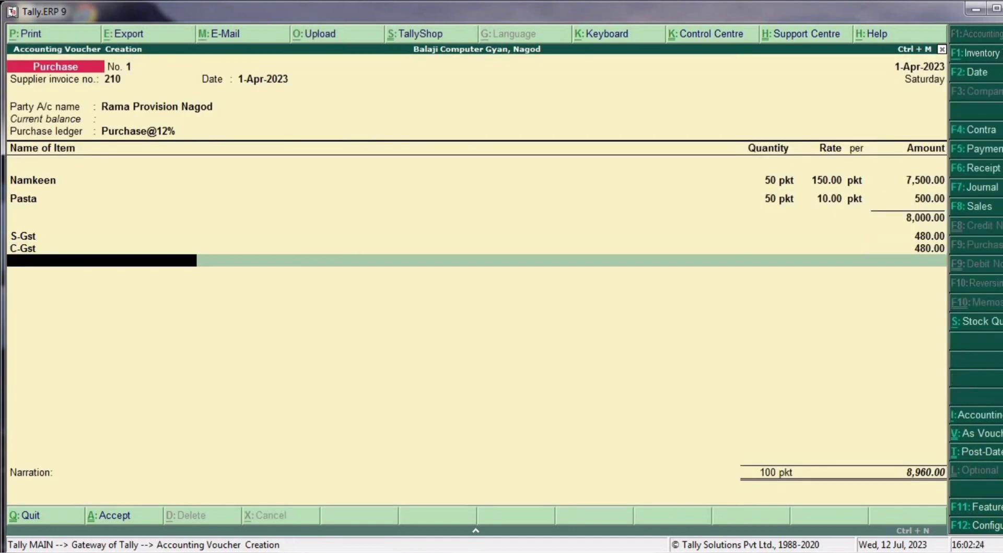
pyautogui.press('Return')
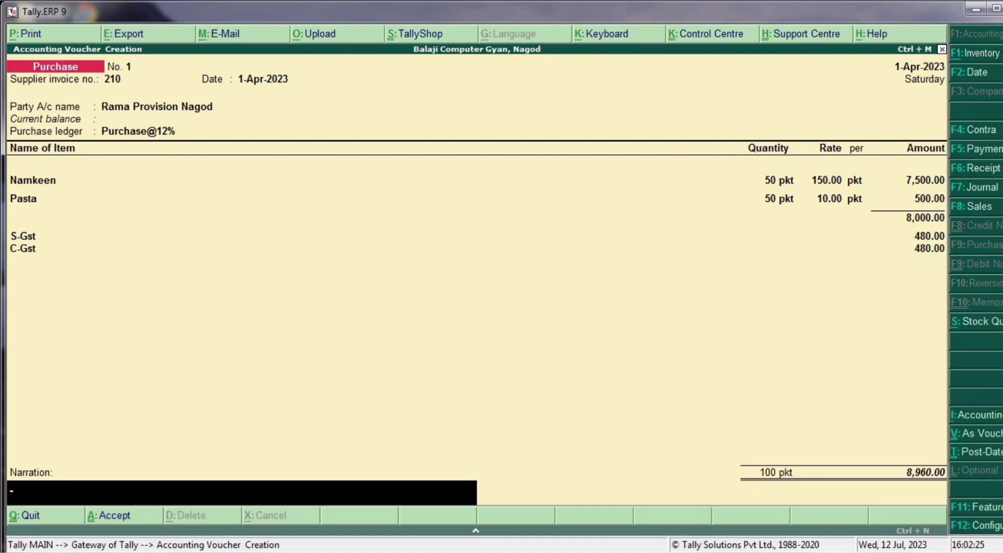
pyautogui.press('Return')
pyautogui.press('Return')
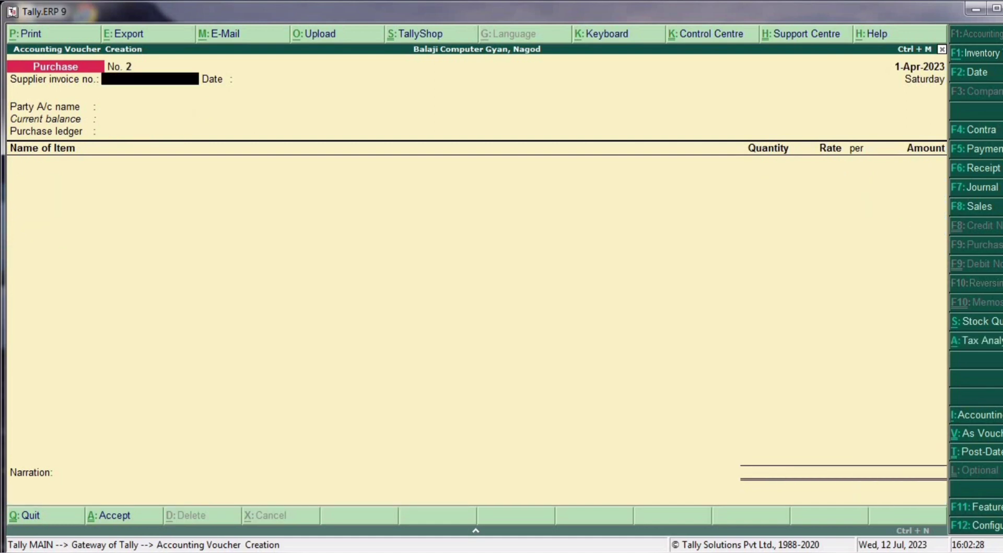
pyautogui.press('Escape')
pyautogui.press('Return')
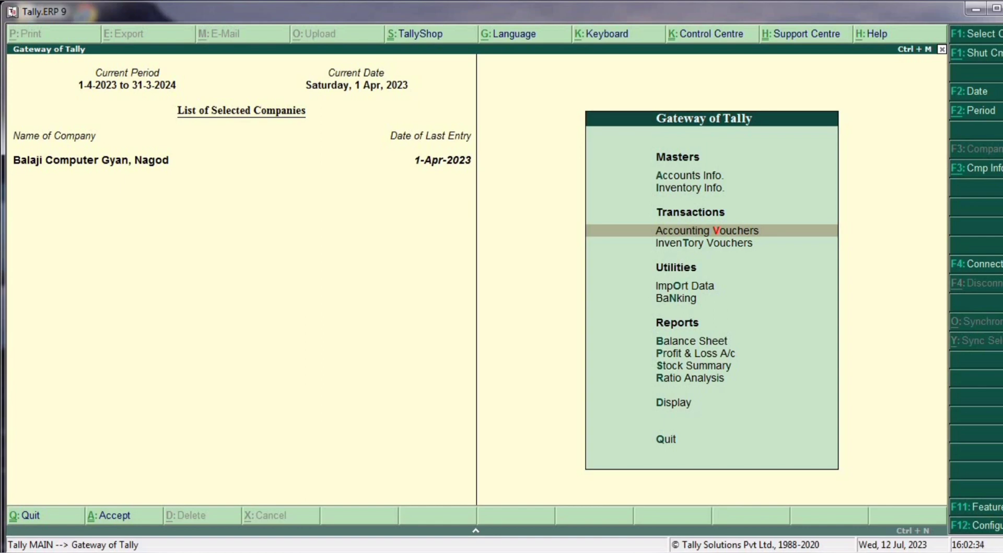
# - Open the Rama Provision Nagod ledger's purchase voucher and bring up Voucher Printing
pyautogui.press('d')
pyautogui.press('a')
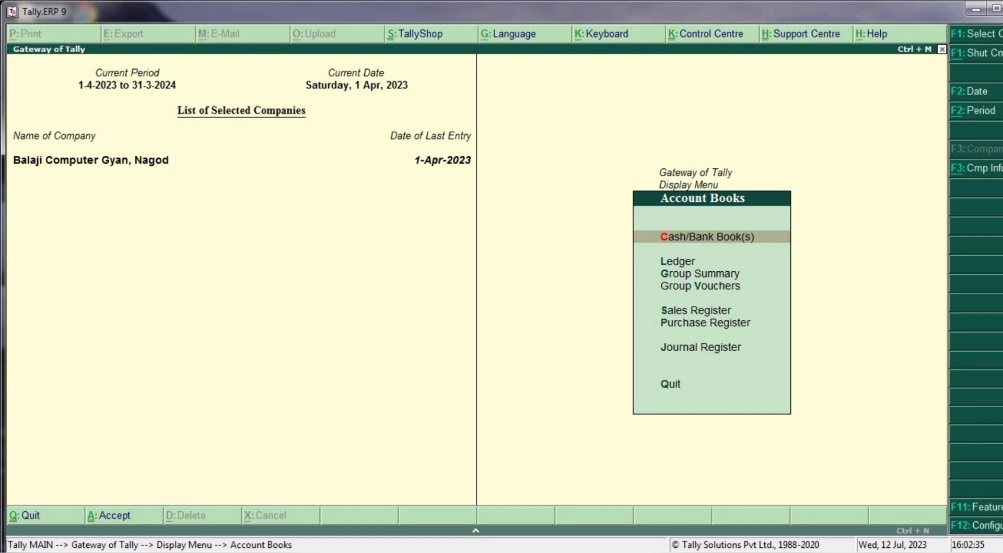
pyautogui.press('l')
pyautogui.press('Down')
pyautogui.press('Down')
pyautogui.press('Down')
pyautogui.press('Down')
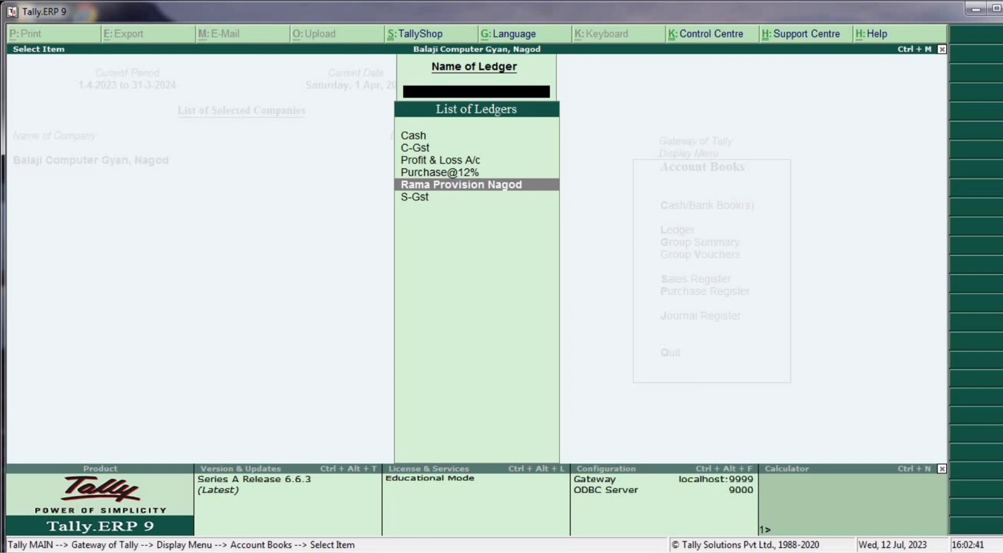
pyautogui.press('Return')
pyautogui.press('Return')
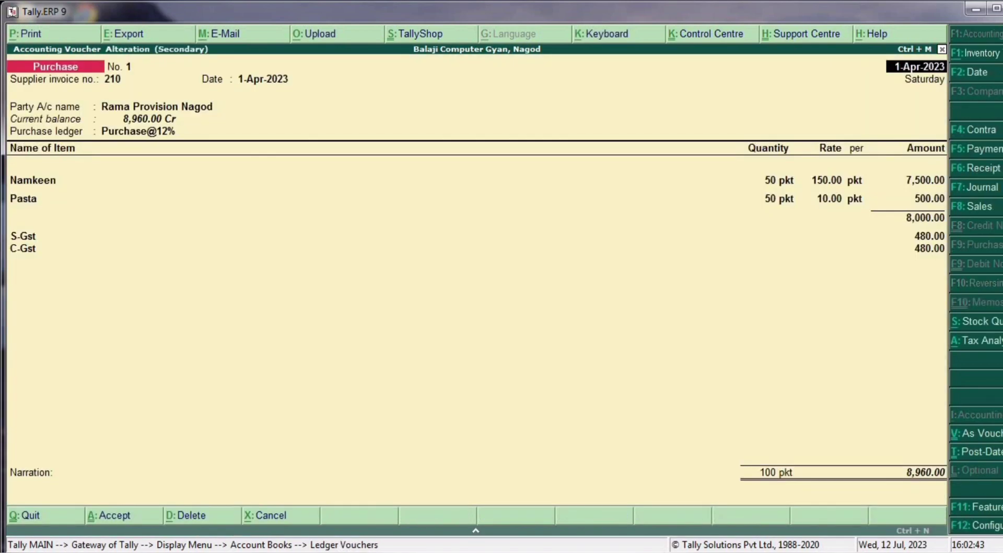
pyautogui.hotkey('alt', 'p')
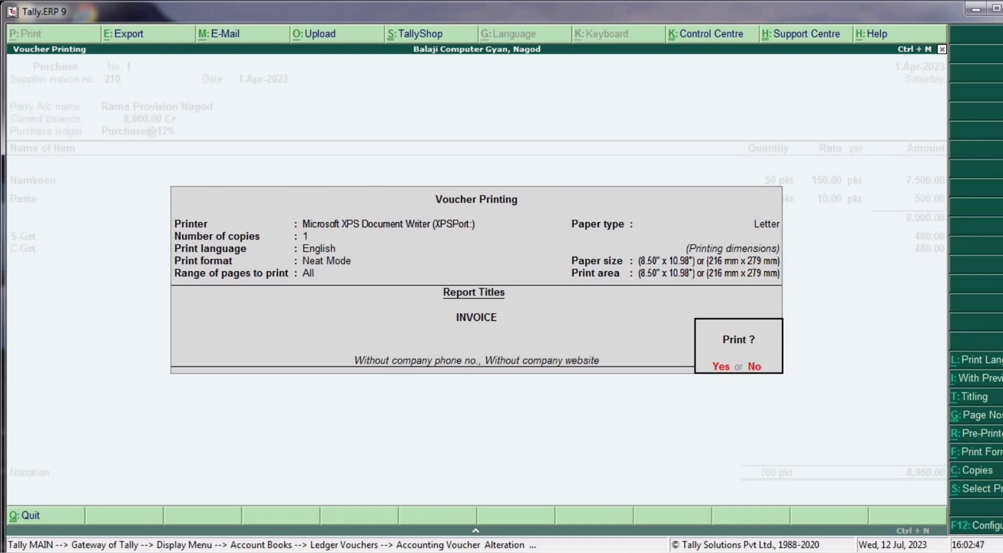
# - Preview the purchase invoice zoomed in, then back out to Gateway of Tally
pyautogui.hotkey('alt', 'i')
pyautogui.press('Return')
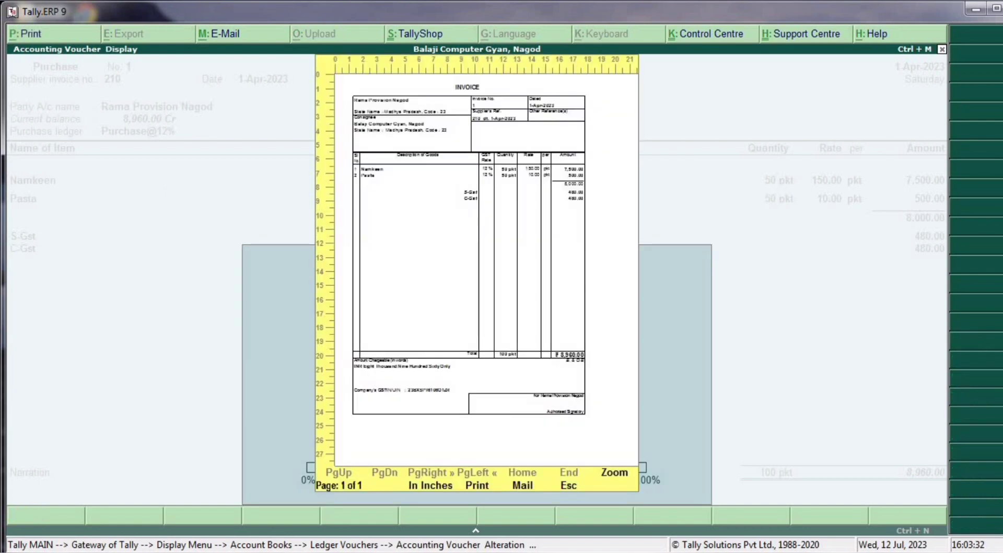
pyautogui.hotkey('alt', 'z')
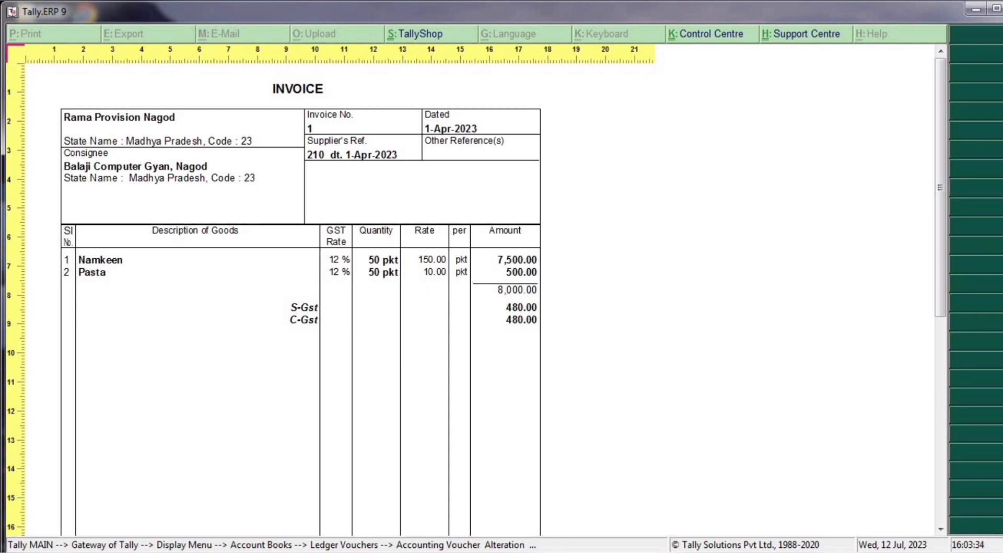
pyautogui.hotkey('alt', 'z')
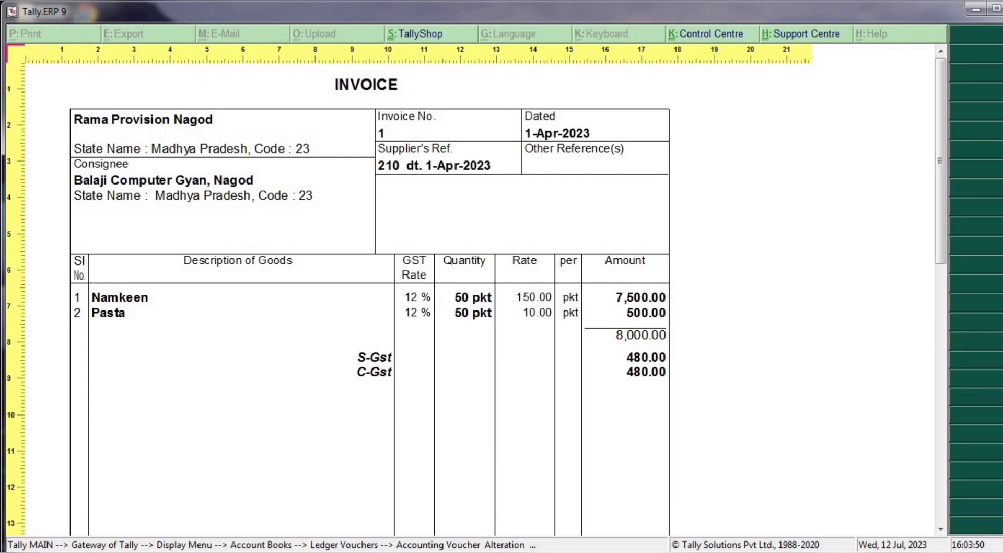
pyautogui.press('Escape')
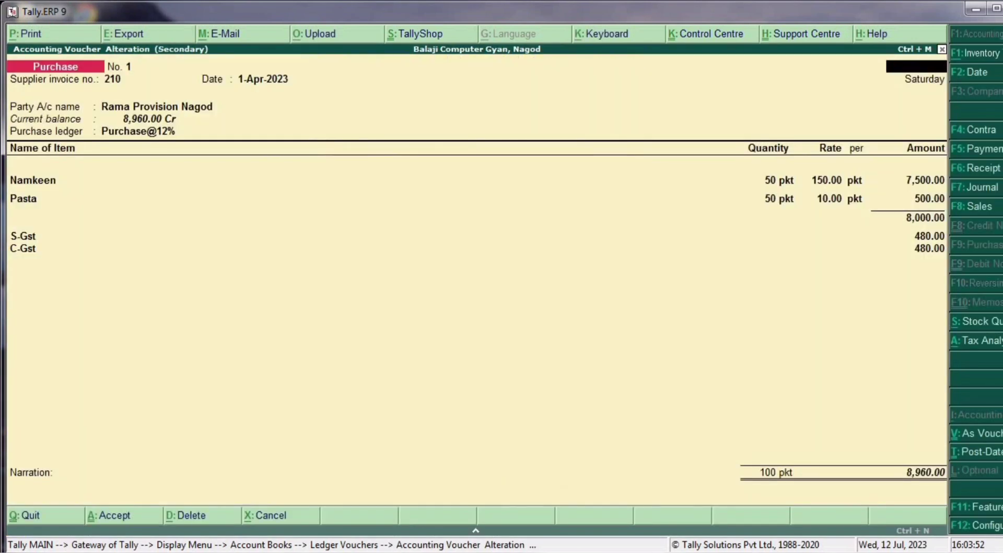
pyautogui.press('Escape')
pyautogui.press('Escape')
pyautogui.press('Escape')
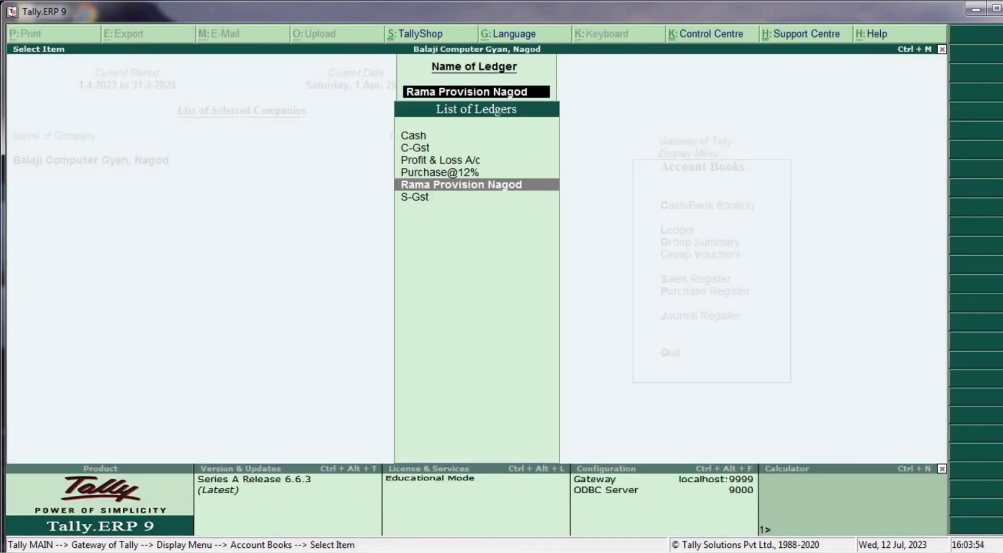
pyautogui.press('Escape')
pyautogui.press('Escape')
pyautogui.press('Escape')
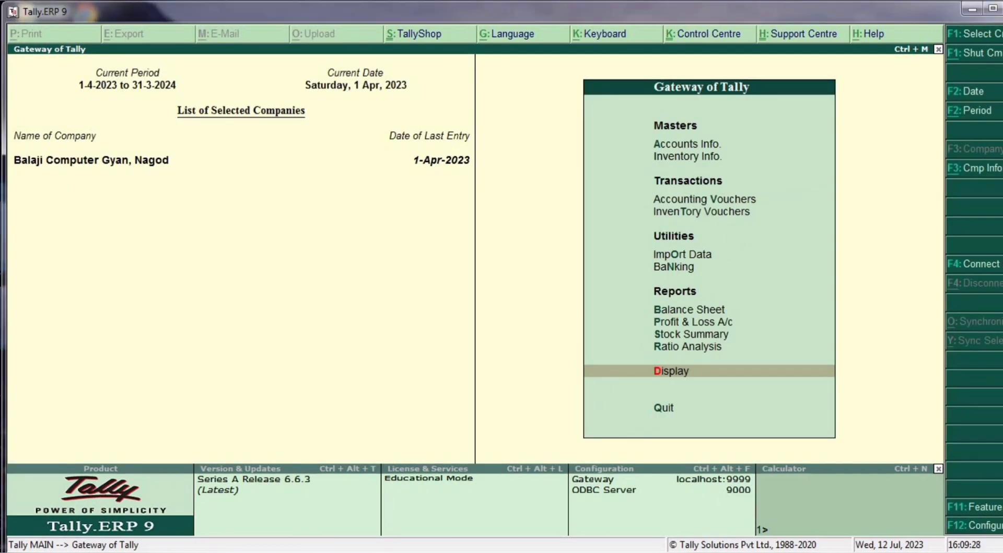
# - Start a Sales voucher in Accounting Vouchers with reference number 100
pyautogui.press('Up')
pyautogui.press('Up')
pyautogui.press('Up')
pyautogui.press('Up')
pyautogui.press('Up')
pyautogui.press('Up')
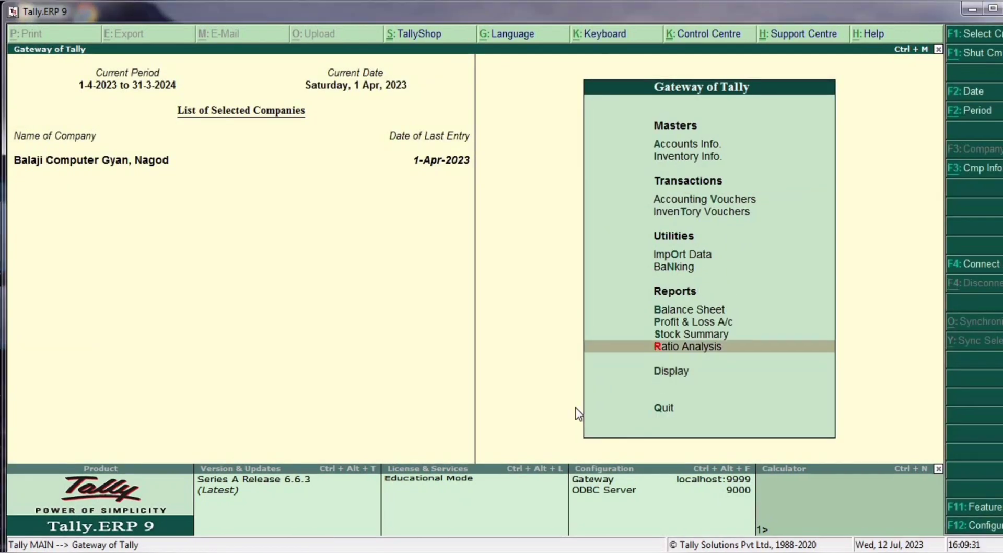
pyautogui.press('Up')
pyautogui.press('Up')
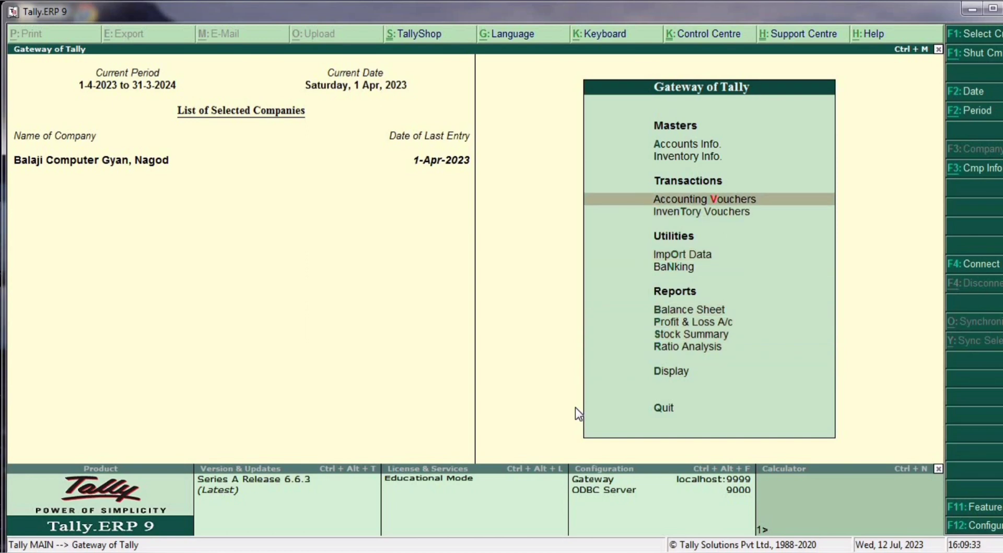
pyautogui.press('Return')
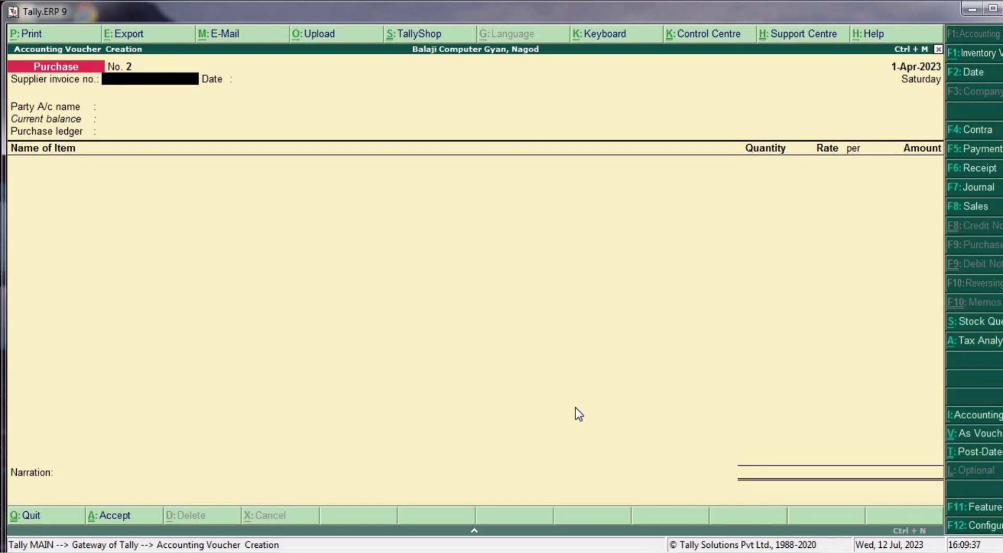
pyautogui.press('F8')
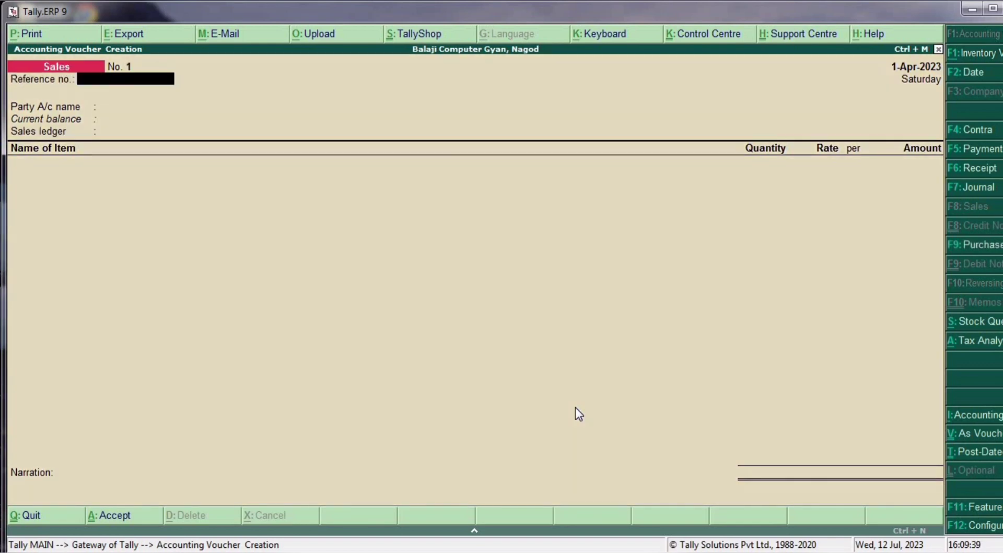
pyautogui.write('100')
# - Change the voucher date to 1-6-2023 and begin a new party ledger
pyautogui.press('F2')
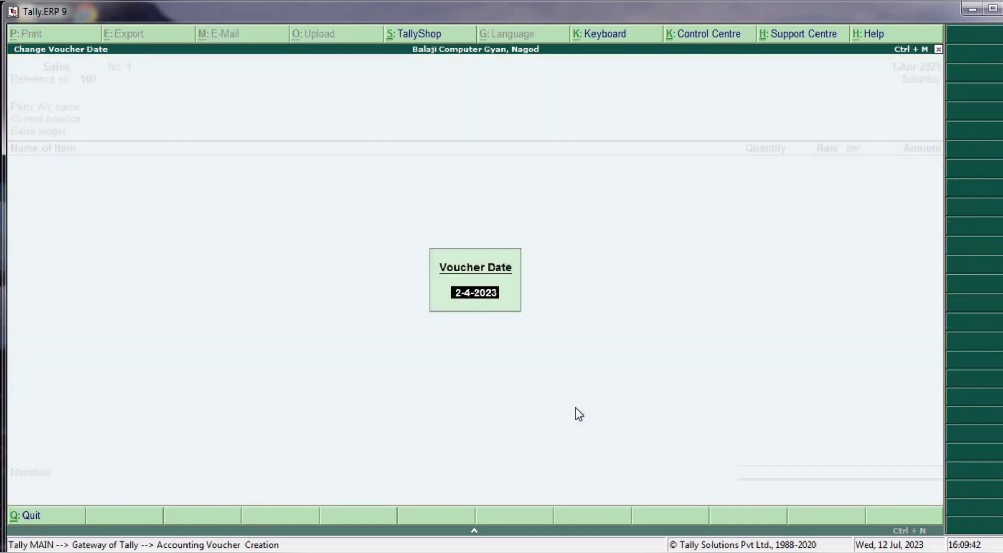
pyautogui.write('1/5/')
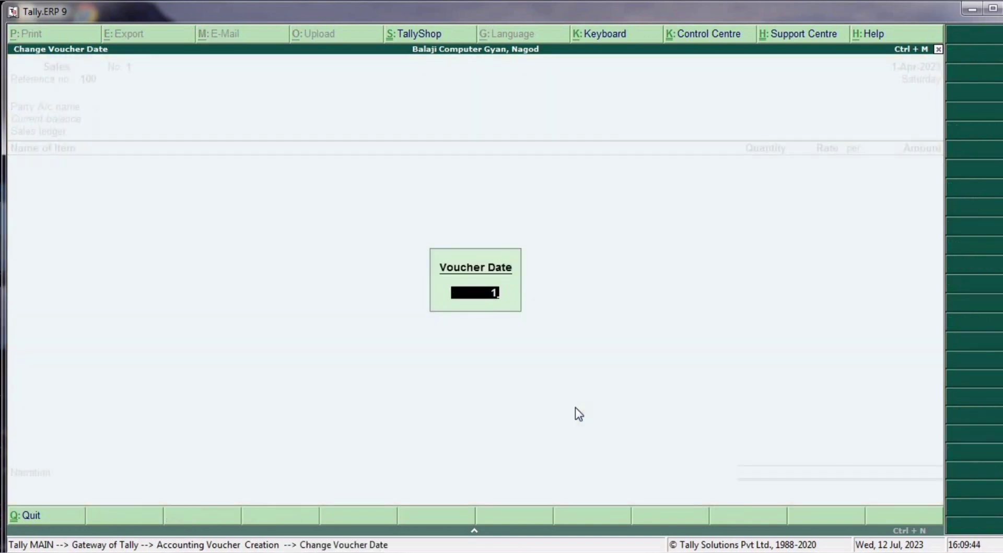
pyautogui.press('BackSpace')
pyautogui.press('BackSpace')
pyautogui.write('6/')
pyautogui.write('2023')
pyautogui.press('Return')
pyautogui.press('Return')
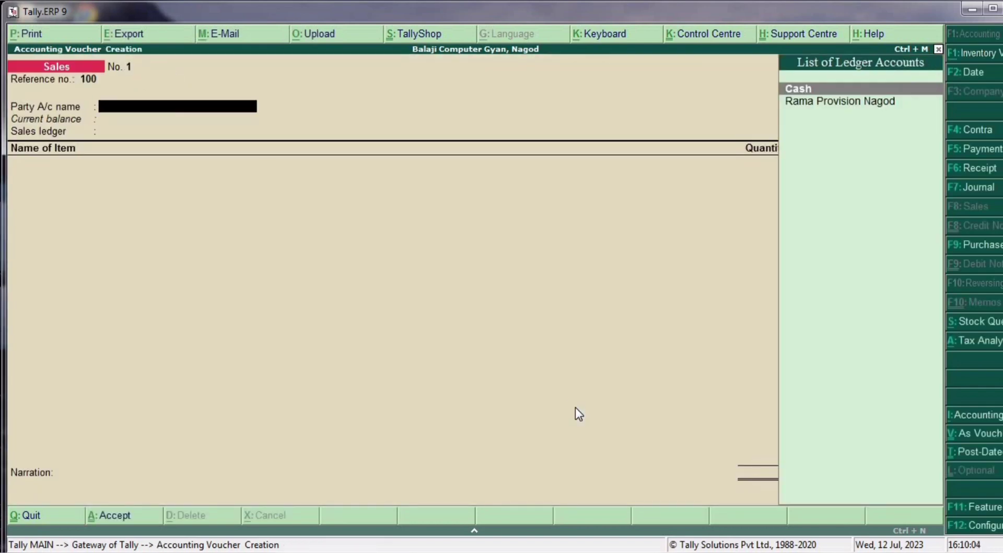
pyautogui.hotkey('alt', 'c')
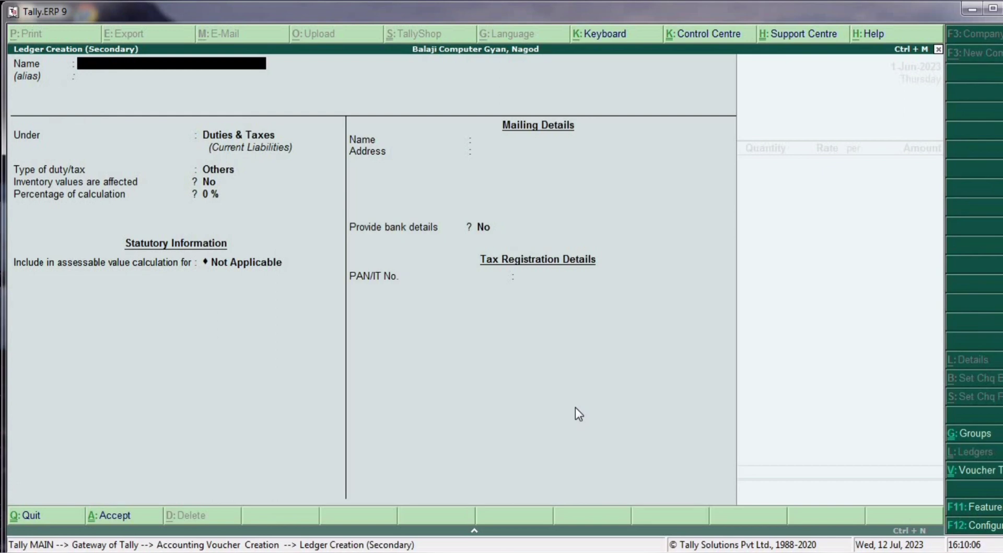
# - Name the party ledger 'Radhe Shyam Store, Panna' under Sundry Debtors
pyautogui.write('Radhr')
pyautogui.press('BackSpace')
pyautogui.write('e Sh')
pyautogui.write('ty')
pyautogui.press('BackSpace')
pyautogui.press('BackSpace')
pyautogui.write('yam Store')
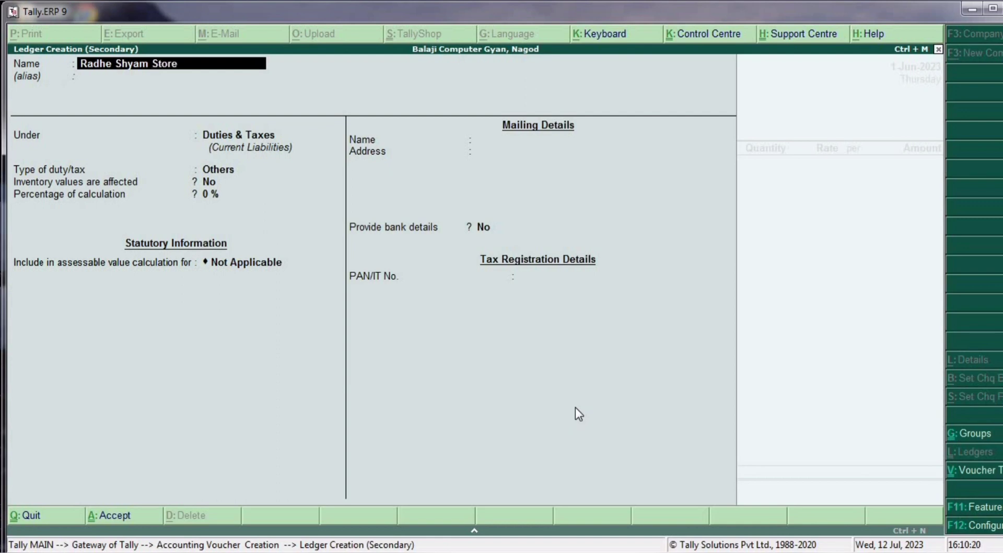
pyautogui.write(' ,Panna')
pyautogui.press('Return')
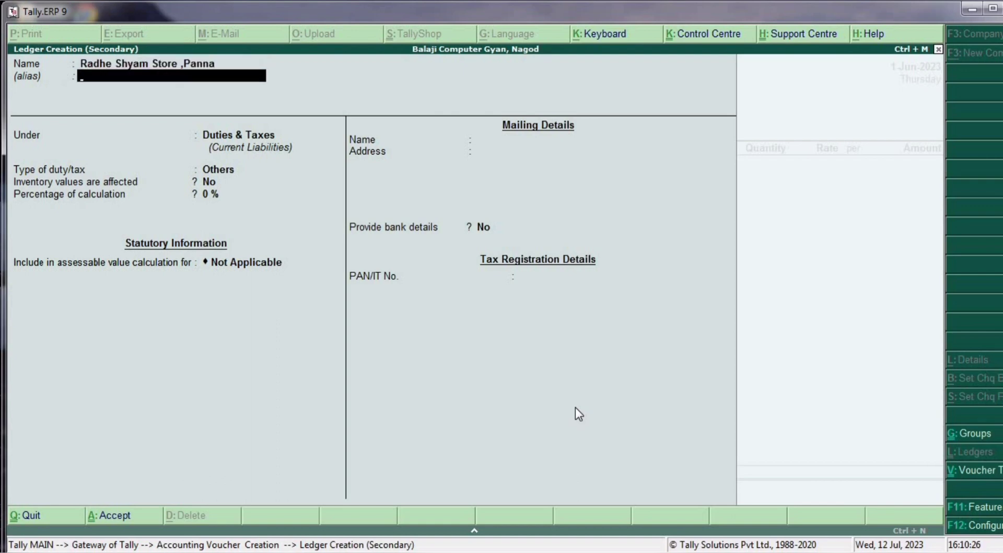
pyautogui.press('Return')
pyautogui.write('Su')
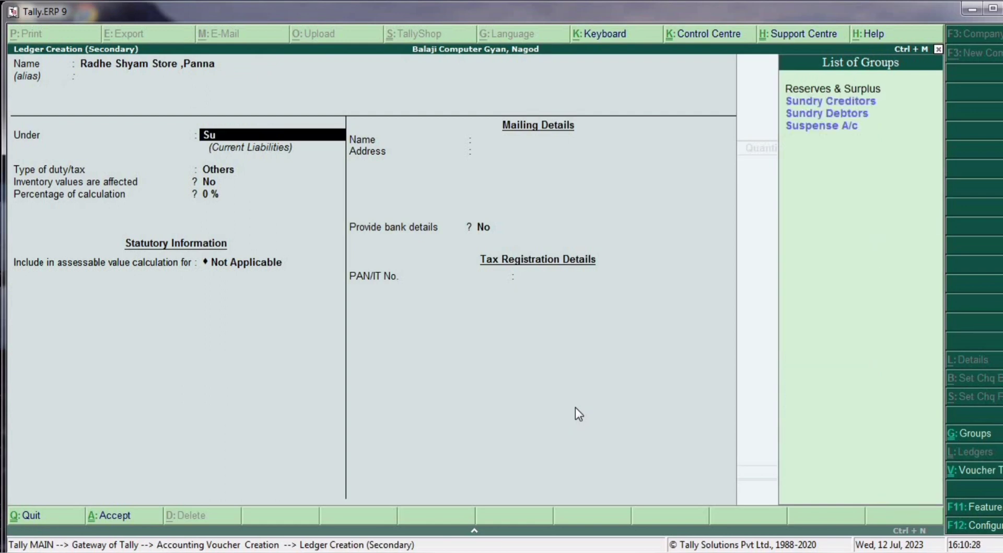
pyautogui.press('Down')
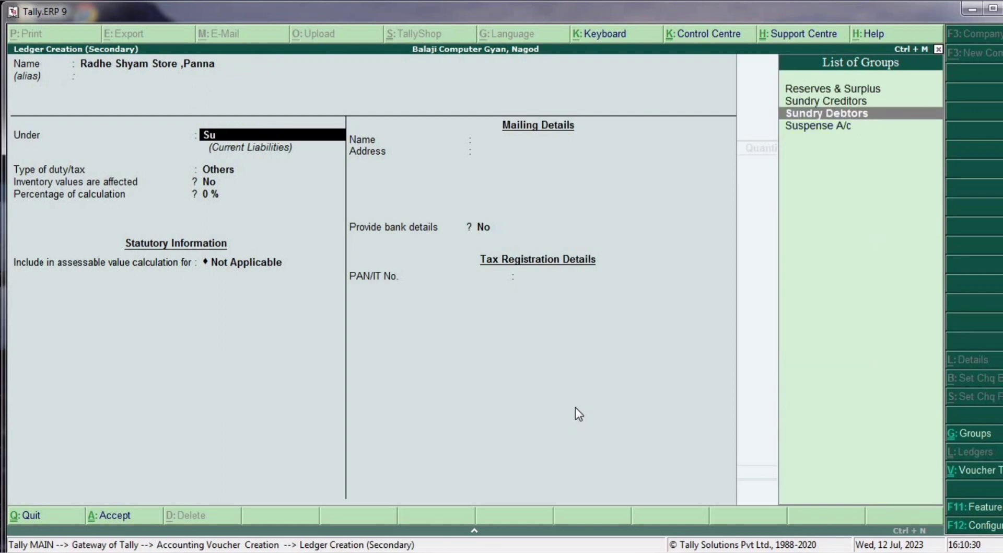
pyautogui.press('Return')
# - Keep Regular GST registration, enter the party's GSTIN, and accept through Party Details
pyautogui.press('Return')
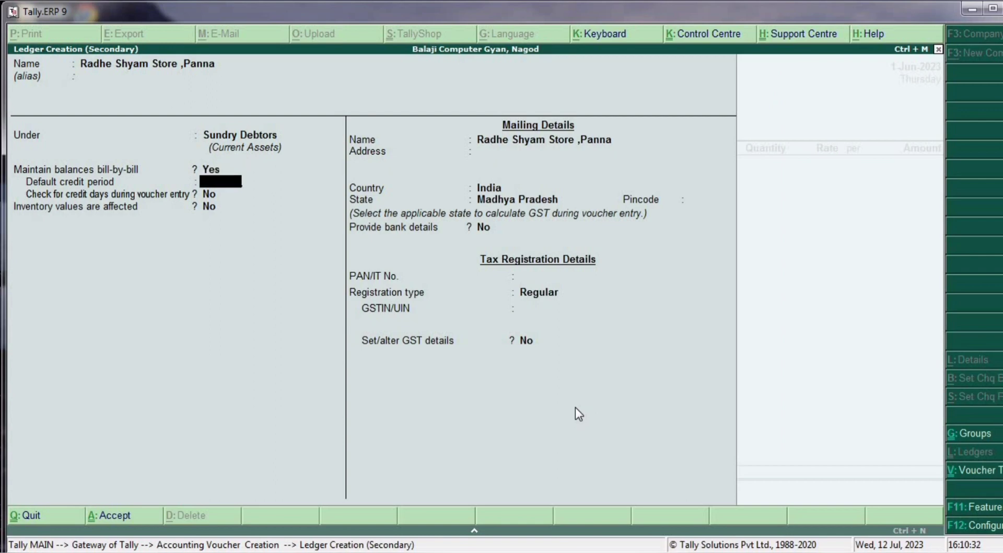
pyautogui.press('Return')
pyautogui.press('Return')
pyautogui.press('Return')
pyautogui.press('Return')
pyautogui.press('Return')
pyautogui.press('Return')
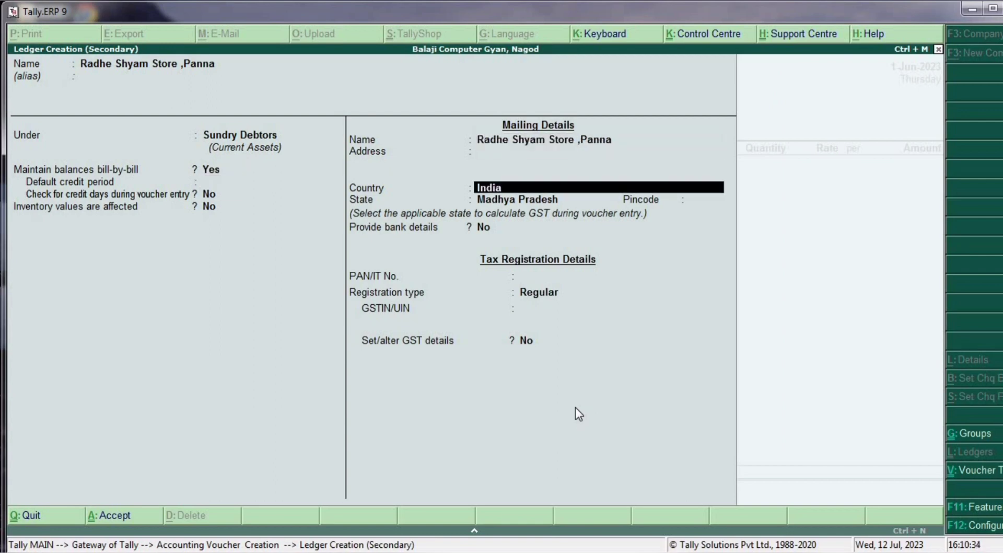
pyautogui.press('Return')
pyautogui.press('Return')
pyautogui.press('Return')
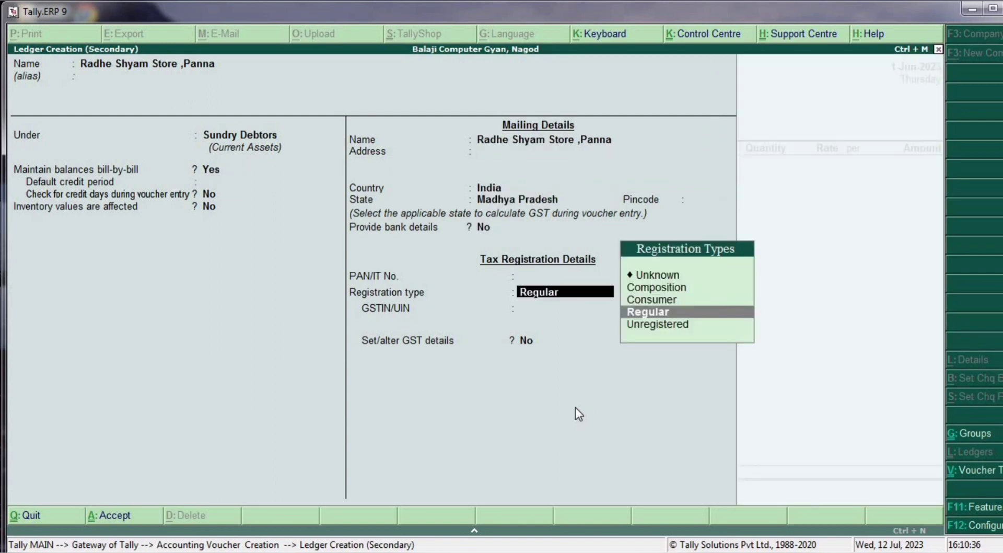
pyautogui.press('Return')
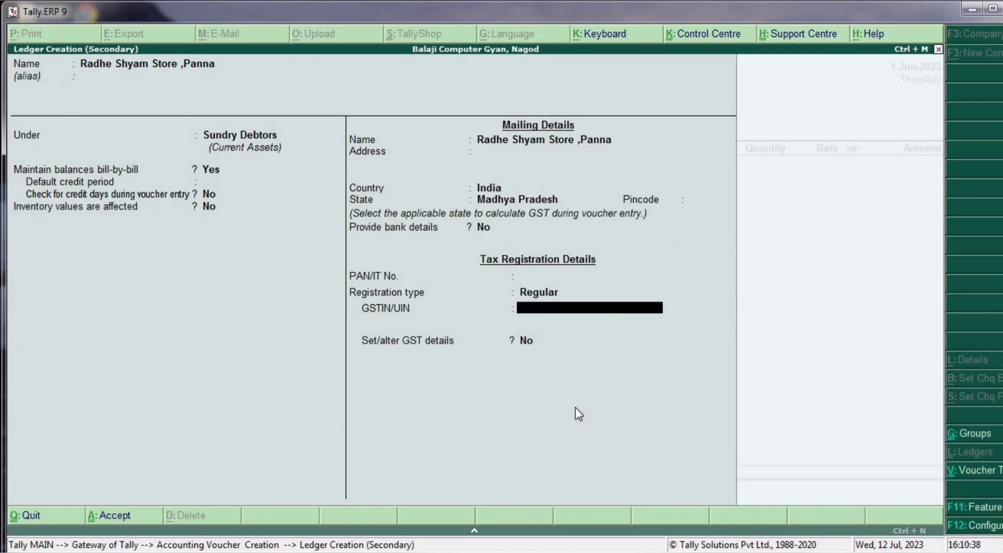
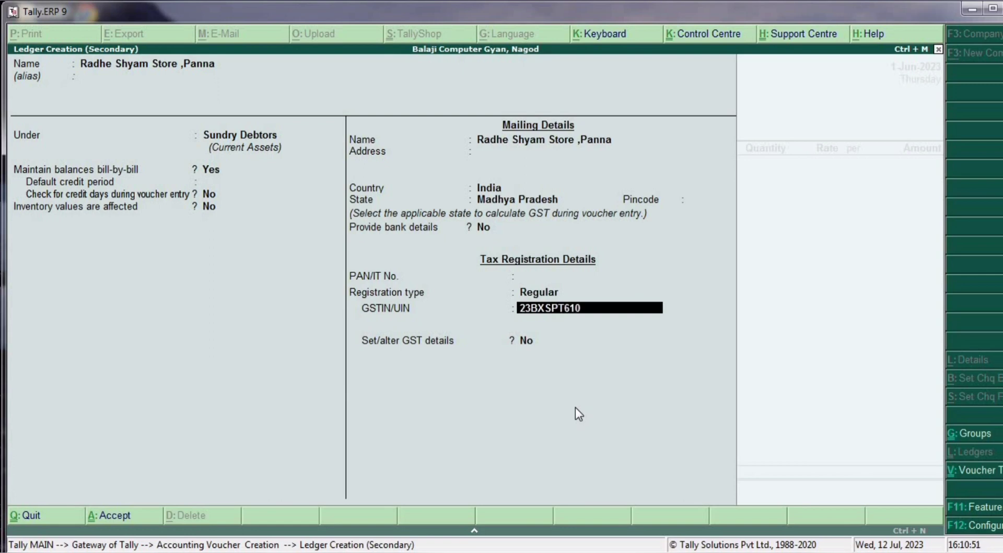
pyautogui.press('Return')
pyautogui.press('Return')
pyautogui.press('Return')
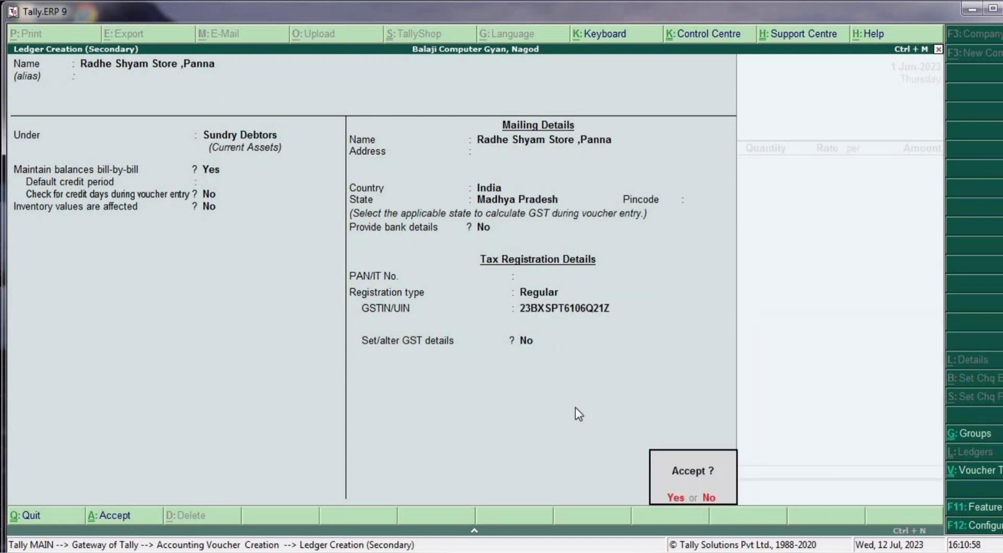
pyautogui.press('Return')
pyautogui.press('Return')
pyautogui.press('Return')
pyautogui.press('Return')
pyautogui.press('Return')
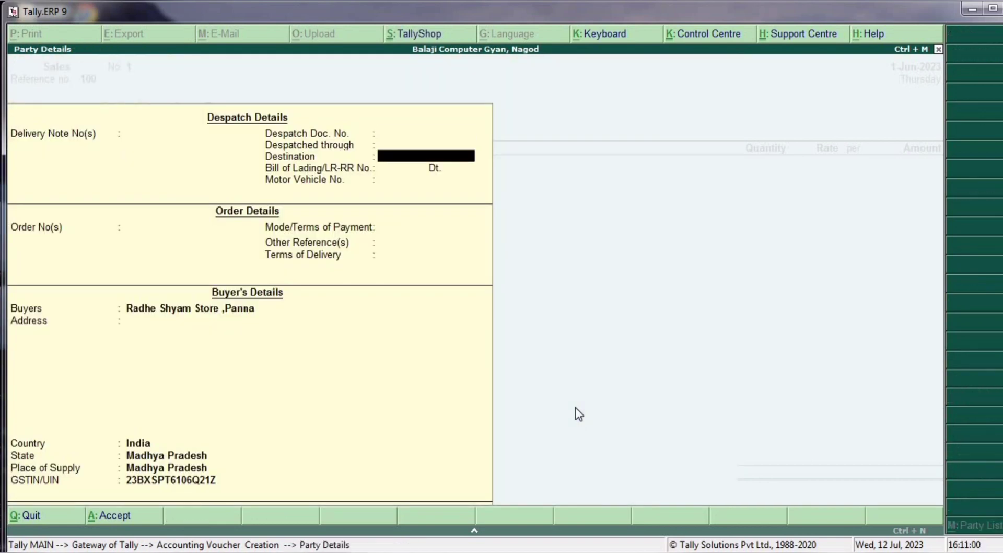
pyautogui.press('Return')
pyautogui.press('Return')
pyautogui.press('Return')
pyautogui.press('Return')
pyautogui.press('Return')
pyautogui.press('Return')
pyautogui.press('Return')
pyautogui.press('Return')
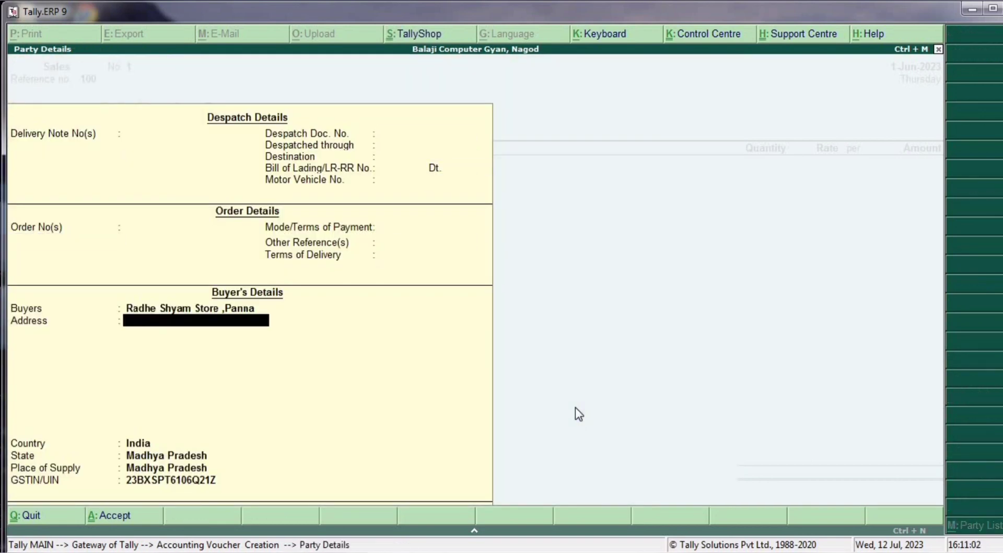
pyautogui.press('Return')
pyautogui.press('Return')
pyautogui.press('Return')
pyautogui.press('Return')
pyautogui.press('Return')
pyautogui.press('Return')
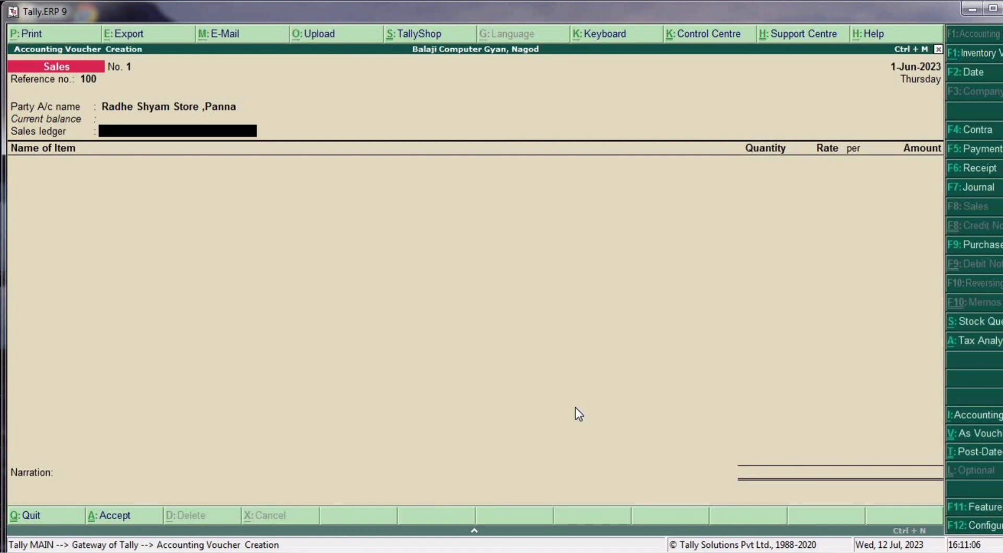
# - Create ledger Sale@12% under Sales Accounts with GST applicable
pyautogui.hotkey('alt', 'c')
pyautogui.write('Sal')
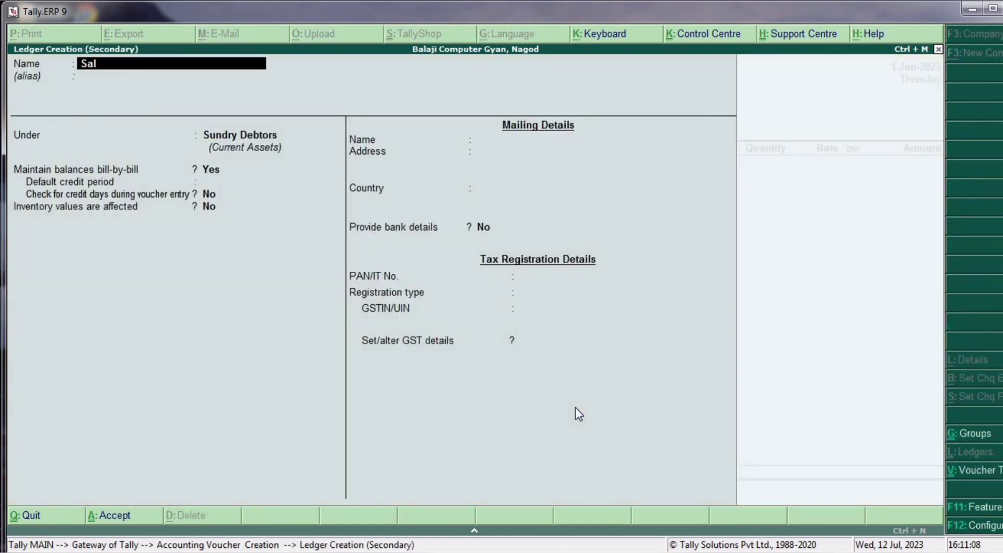
pyautogui.write('e@12%')
pyautogui.press('Return')
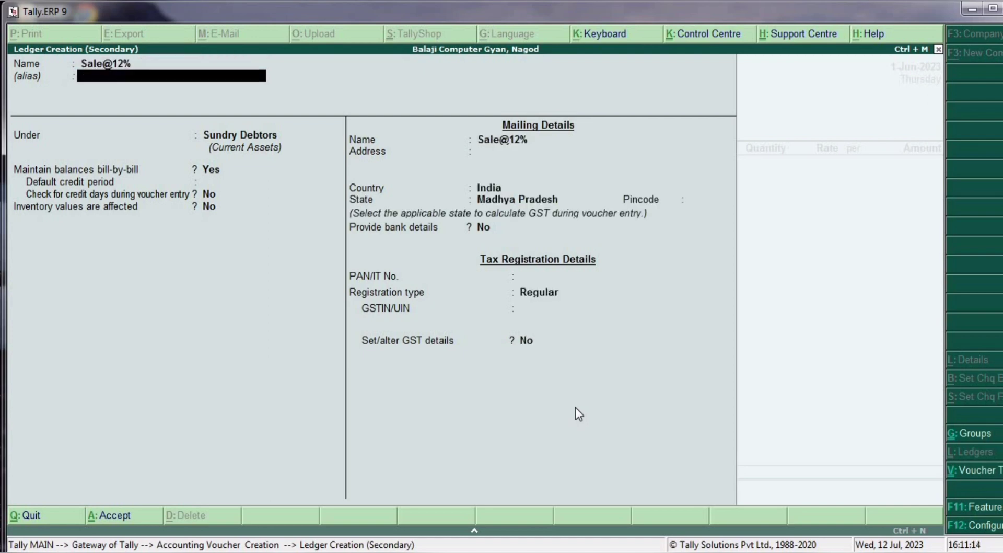
pyautogui.write('Sal')
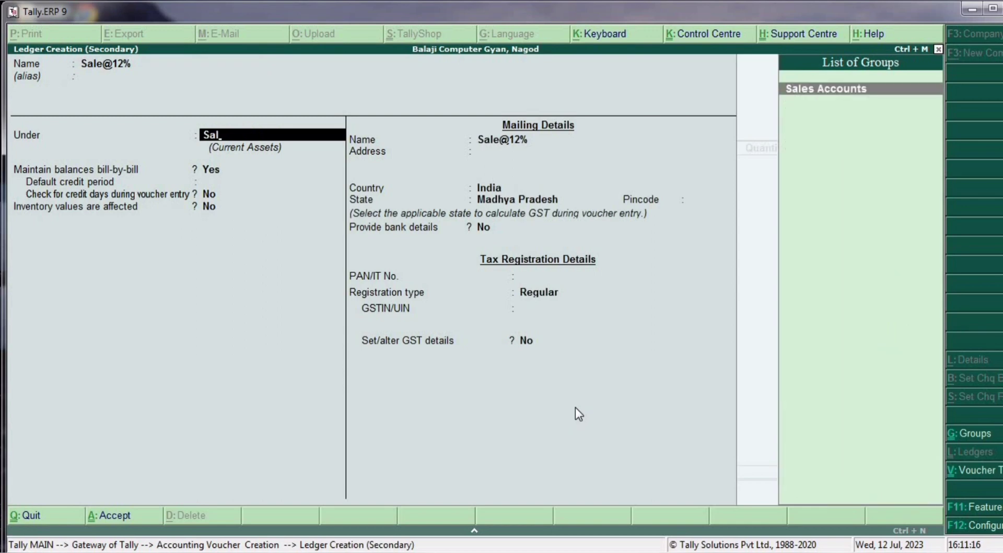
pyautogui.press('Return')
pyautogui.press('Return')
pyautogui.press('Return')
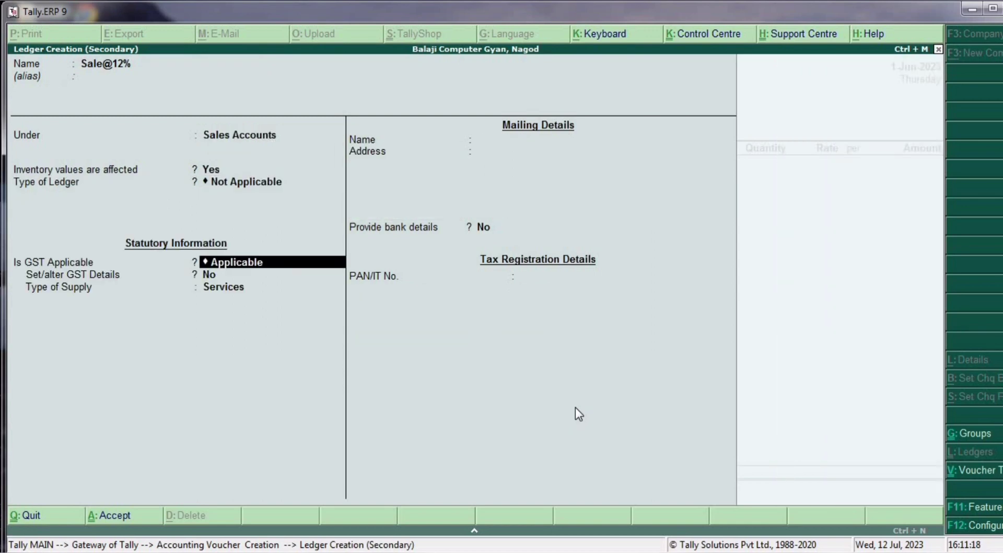
pyautogui.press('Return')
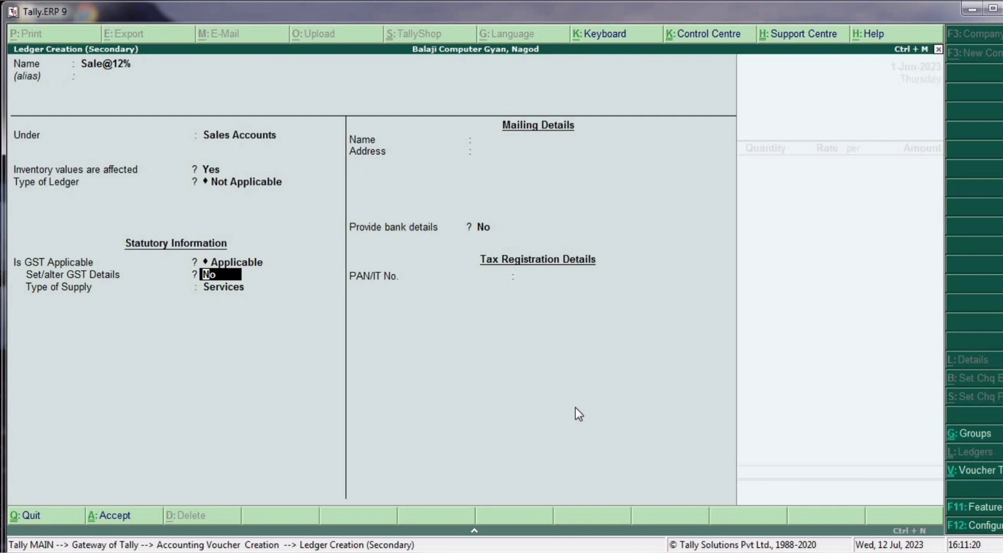
pyautogui.write('y')
# - Set Sale@12% GST details to Sales Taxable at 12% for Goods and save it
pyautogui.press('Return')
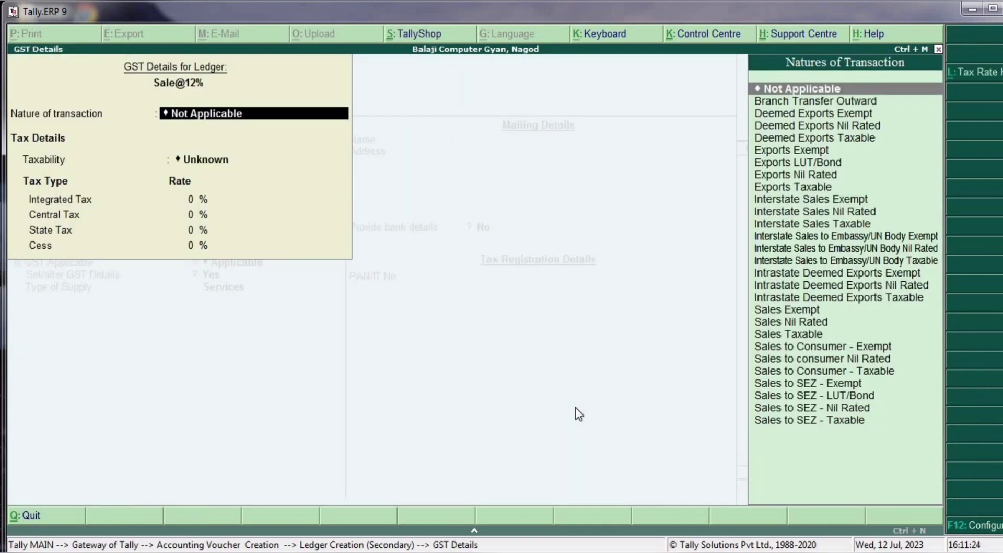
pyautogui.press('Down')
pyautogui.press('Down')
pyautogui.press('Down')
pyautogui.press('Down')
pyautogui.press('Down')
pyautogui.press('Down')
pyautogui.press('Down')
pyautogui.press('Down')
pyautogui.press('Down')
pyautogui.press('Down')
pyautogui.press('Down')
pyautogui.press('Down')
pyautogui.press('Down')
pyautogui.press('Down')
pyautogui.press('Down')
pyautogui.press('Down')
pyautogui.press('Down')
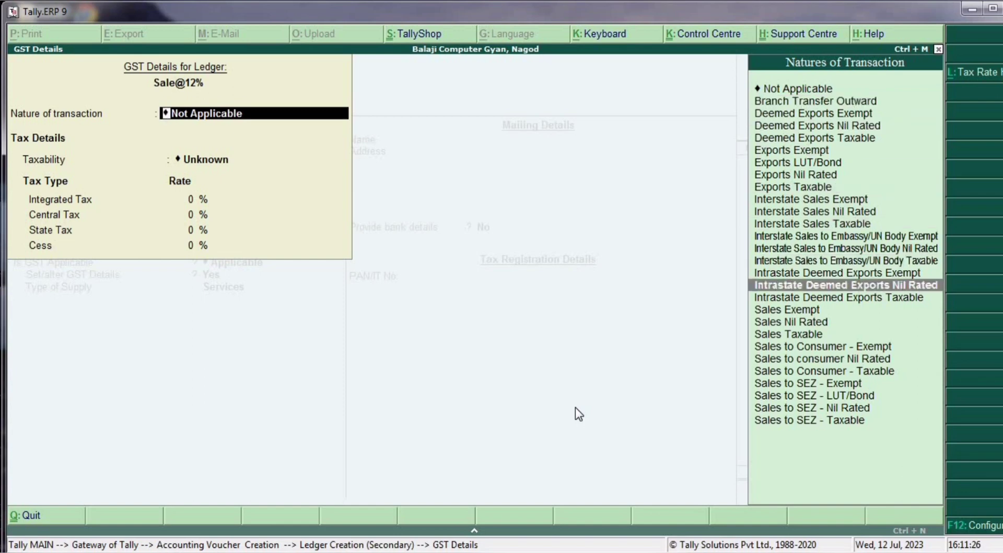
pyautogui.press('Down')
pyautogui.press('Down')
pyautogui.press('Down')
pyautogui.press('Down')
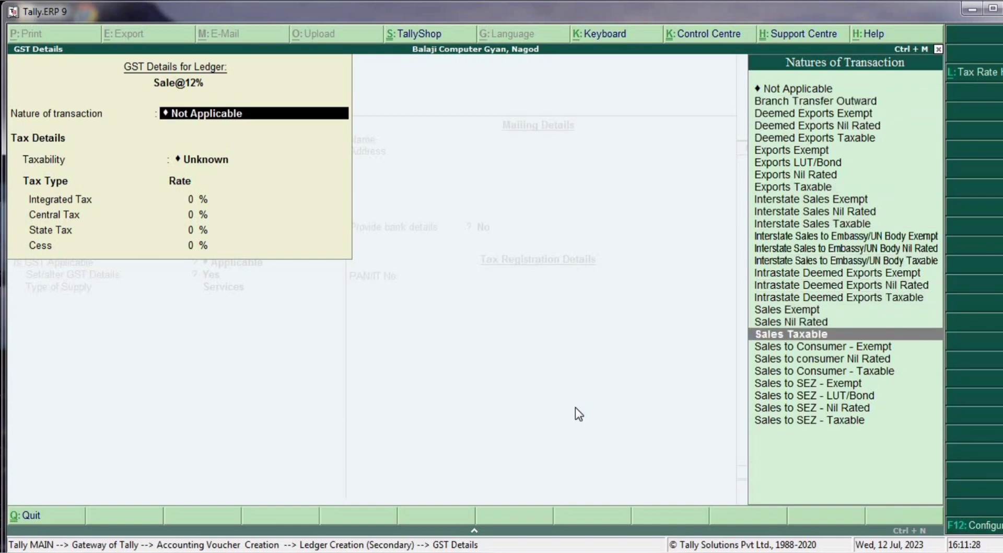
pyautogui.press('Return')
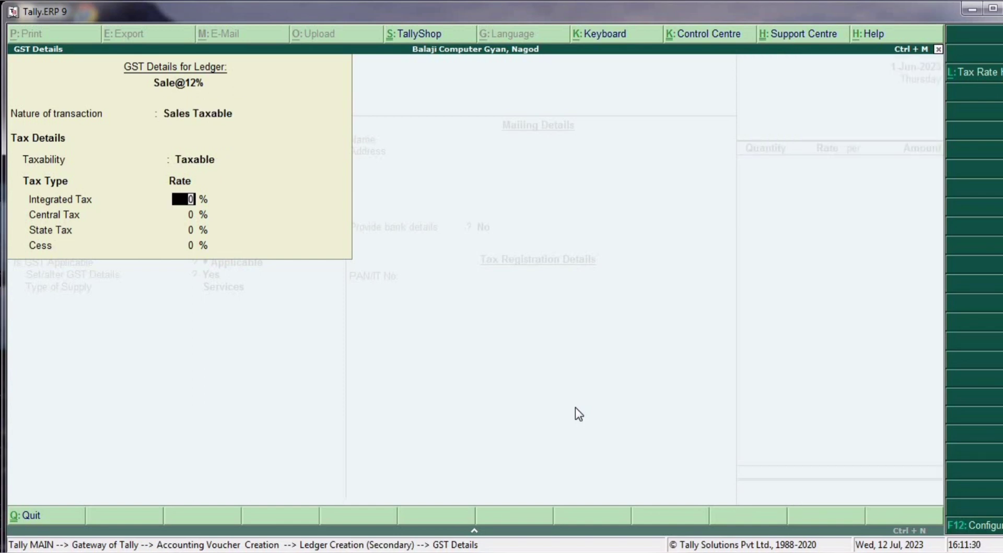
pyautogui.write('12')
pyautogui.press('Return')
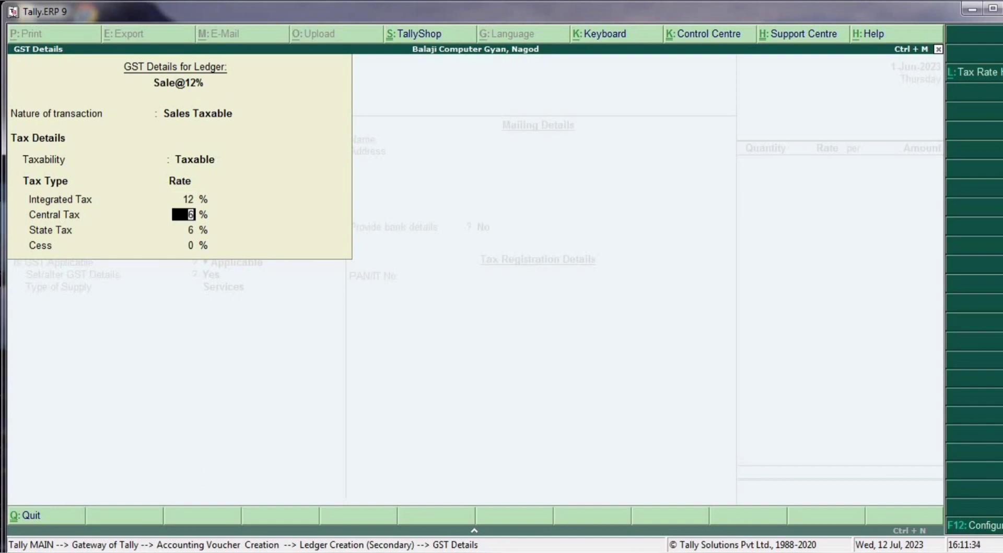
pyautogui.press('Return')
pyautogui.press('Return')
pyautogui.press('Return')
pyautogui.press('Up')
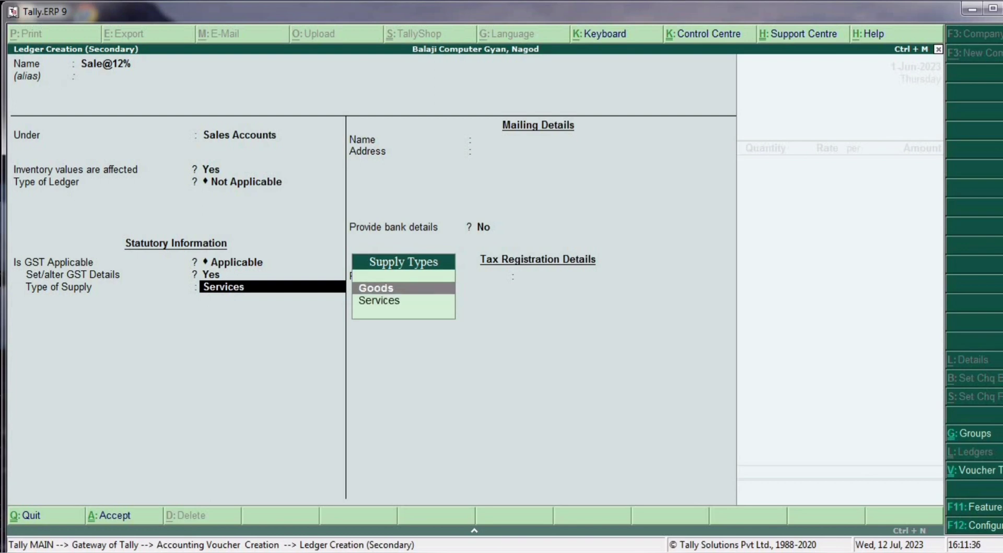
pyautogui.press('Return')
pyautogui.press('Return')
pyautogui.press('Return')
pyautogui.press('Return')
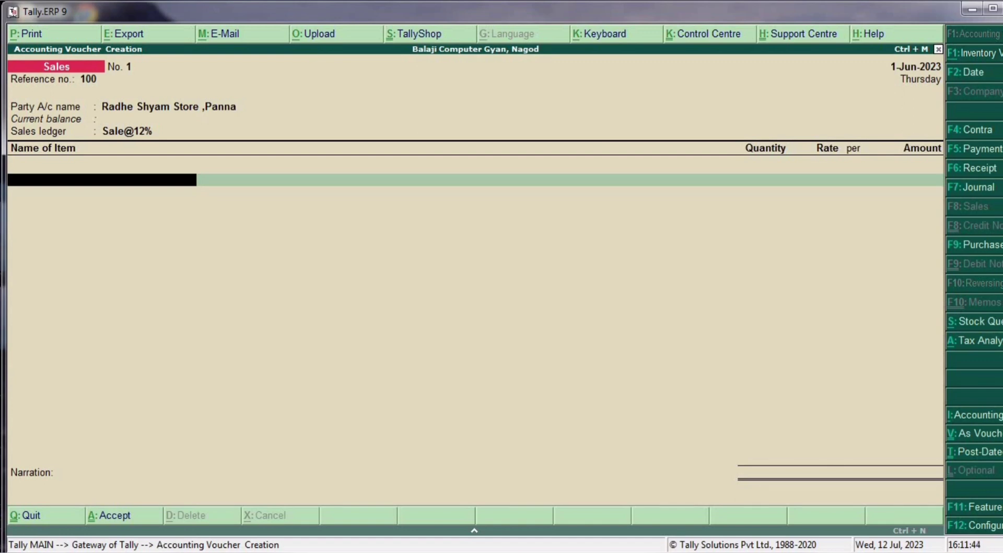
# - Add Namkeen as 10 pkt at 160.00 to the sales voucher
pyautogui.write('N')
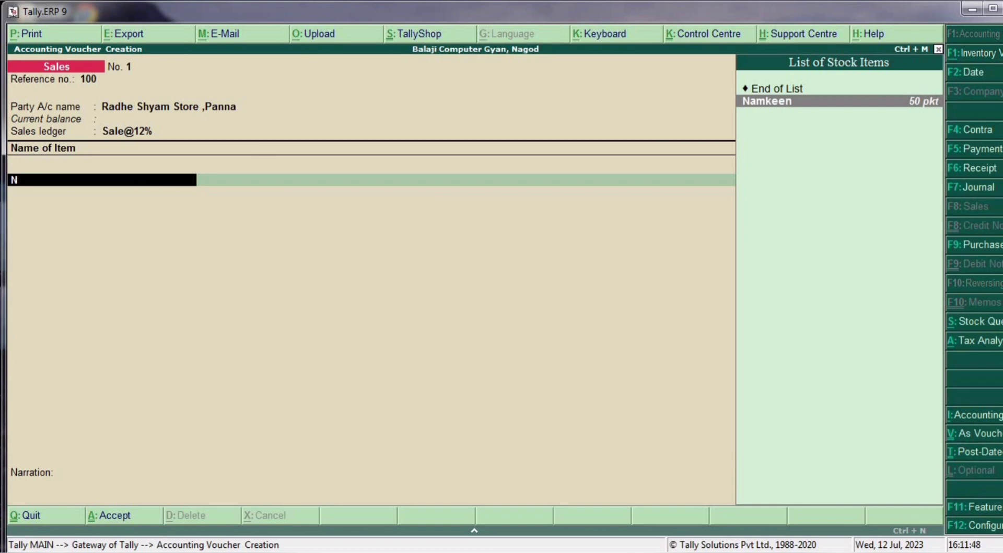
pyautogui.press('Return')
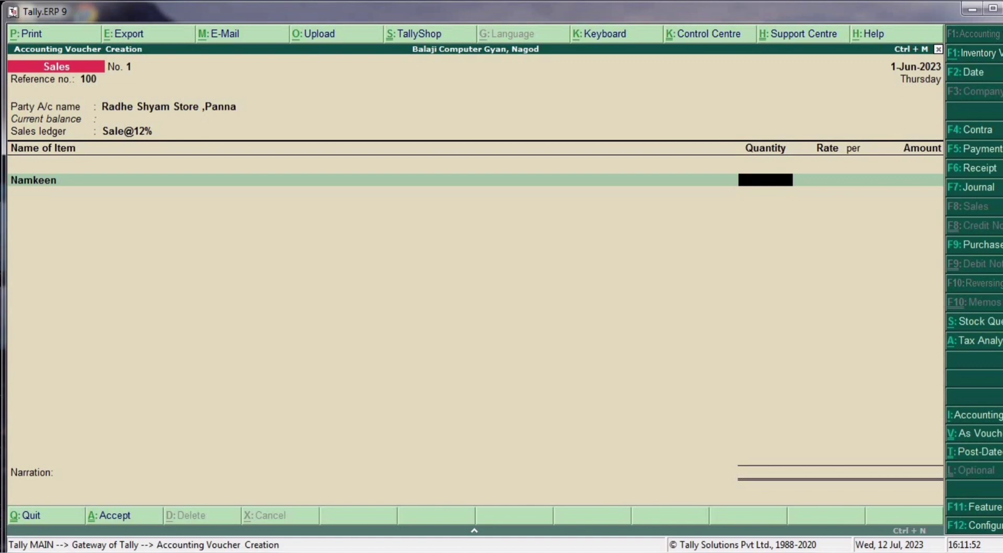
pyautogui.write('10')
pyautogui.press('Return')
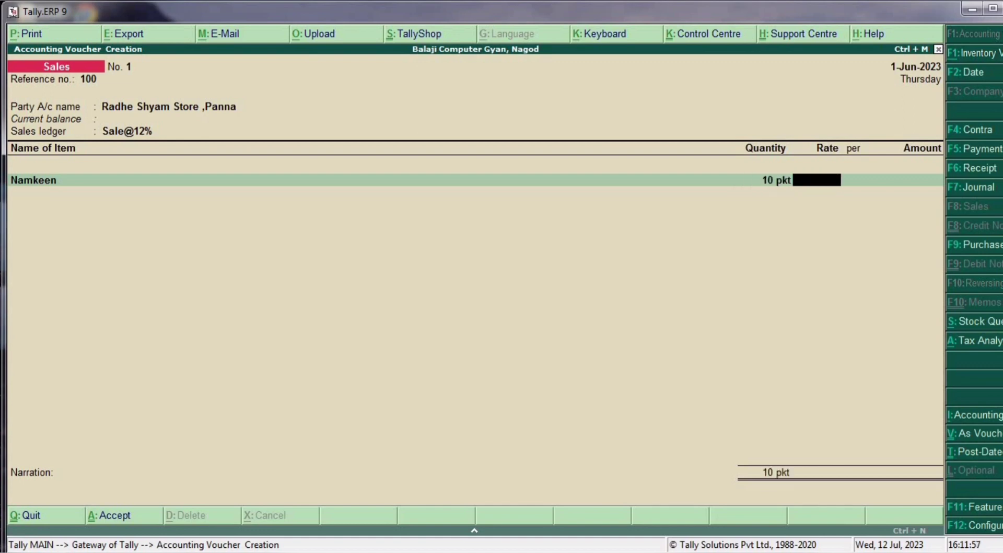
pyautogui.write('160')
pyautogui.press('Return')
pyautogui.press('Return')
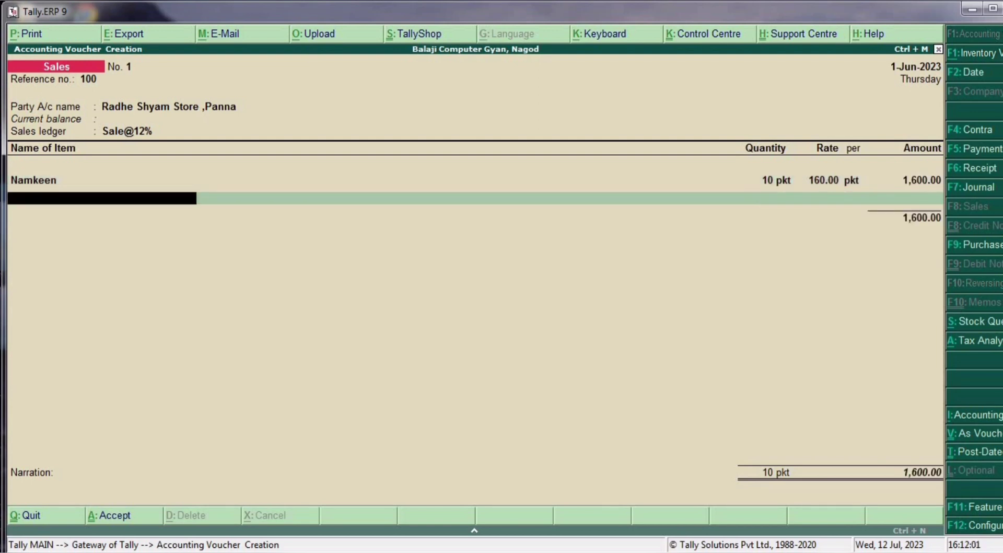
# - Add Pasta as 12 pkt at 15.00 and end the item list
pyautogui.write('P')
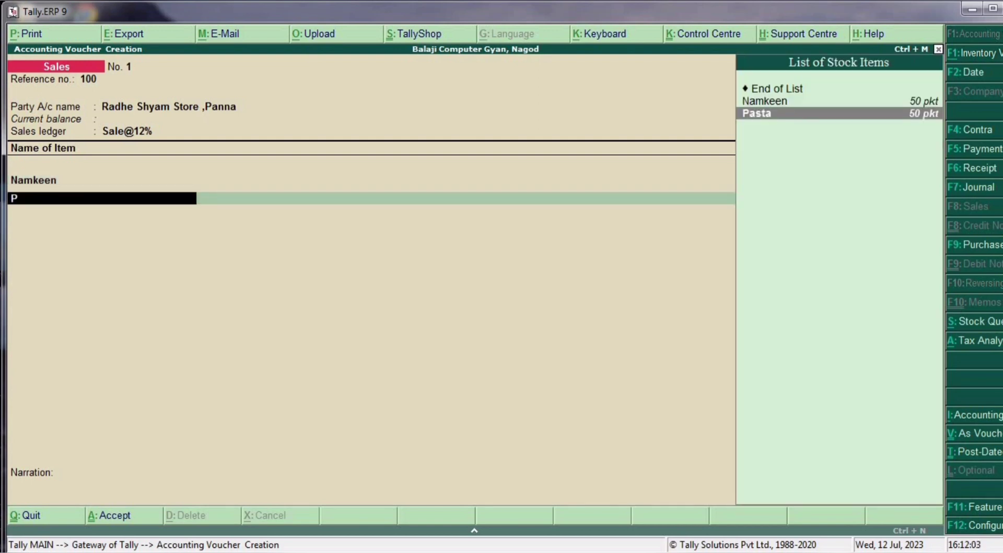
pyautogui.press('Return')
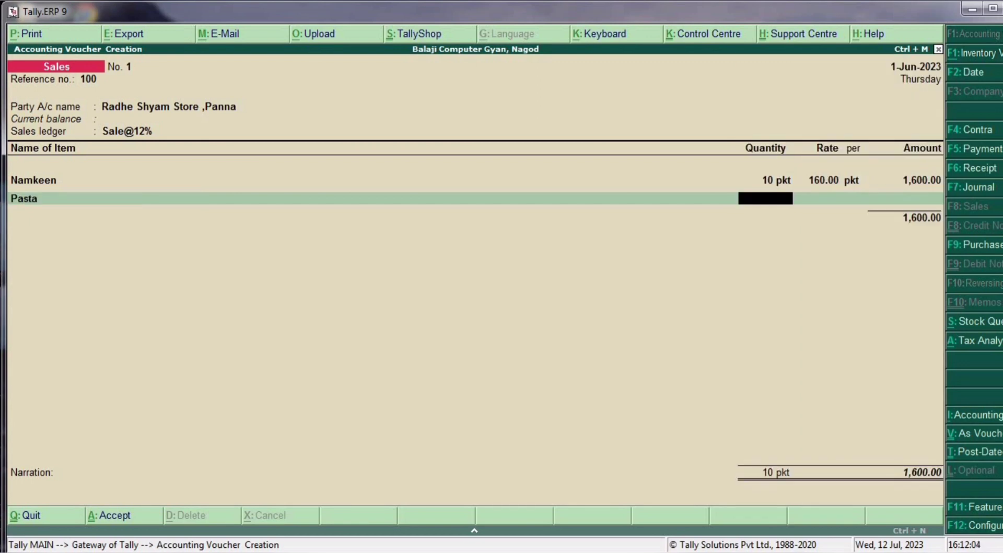
pyautogui.write('12')
pyautogui.press('Return')
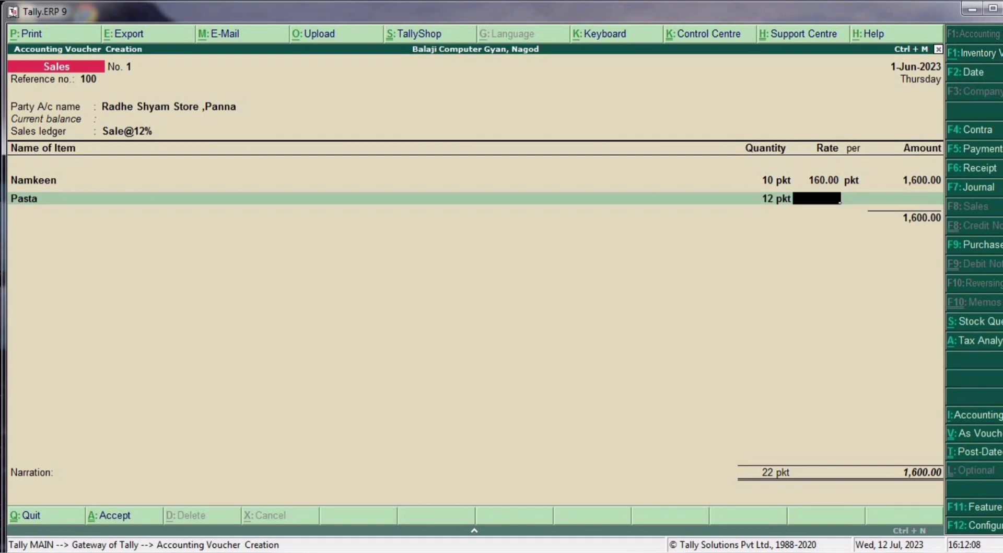
pyautogui.write('15')
pyautogui.press('Return')
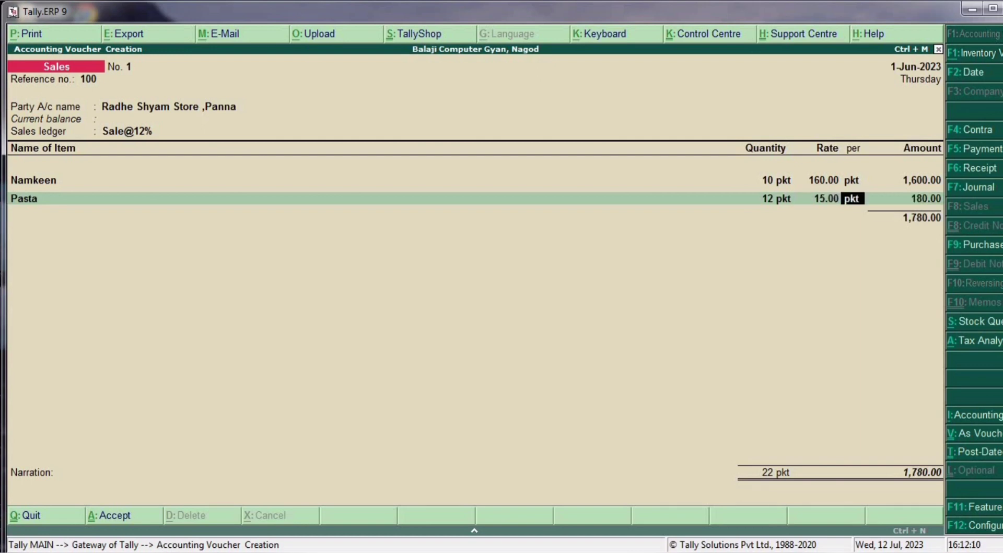
pyautogui.press('Return')
pyautogui.press('Return')
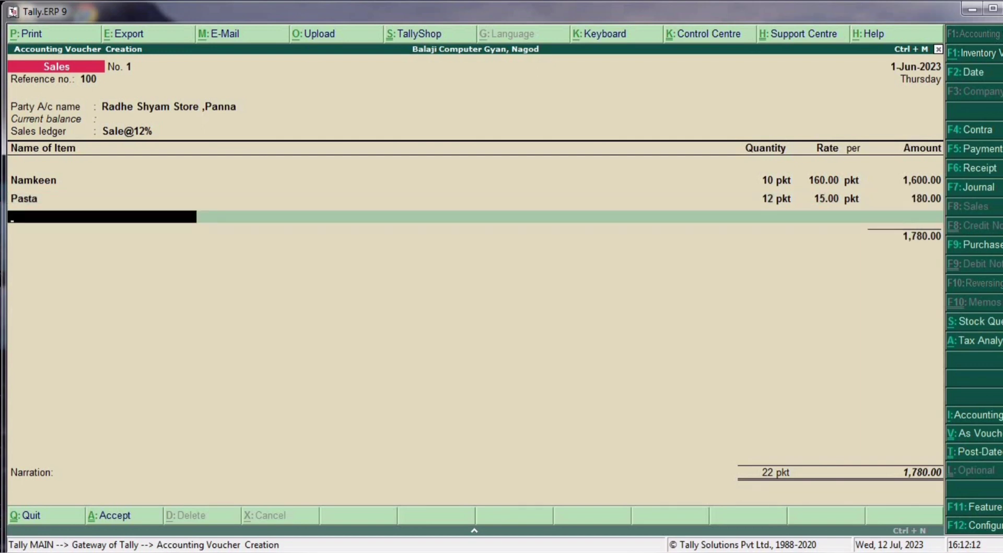
pyautogui.press('Return')
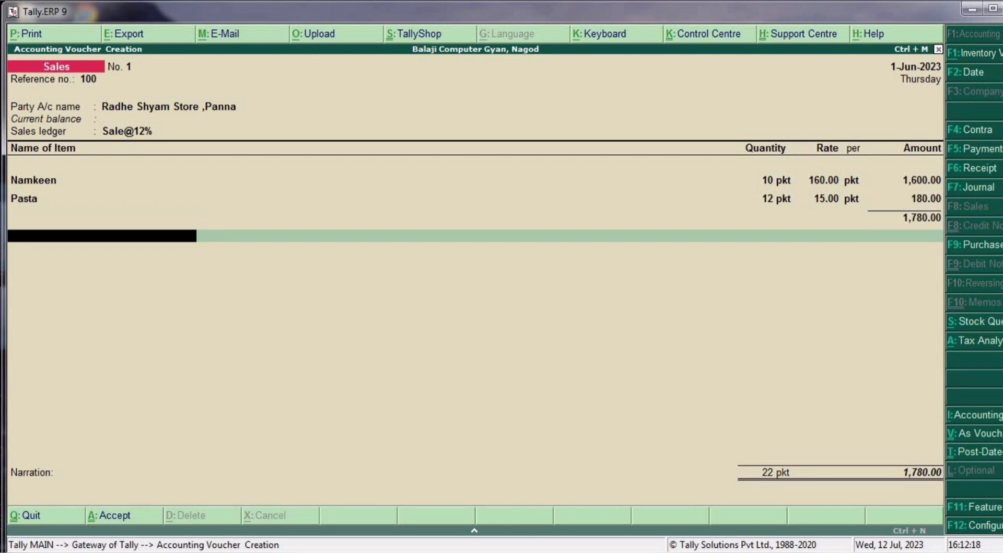
# - Add S-Gst and C-Gst at 106.80 each, totalling 1,993.60
pyautogui.write('S')
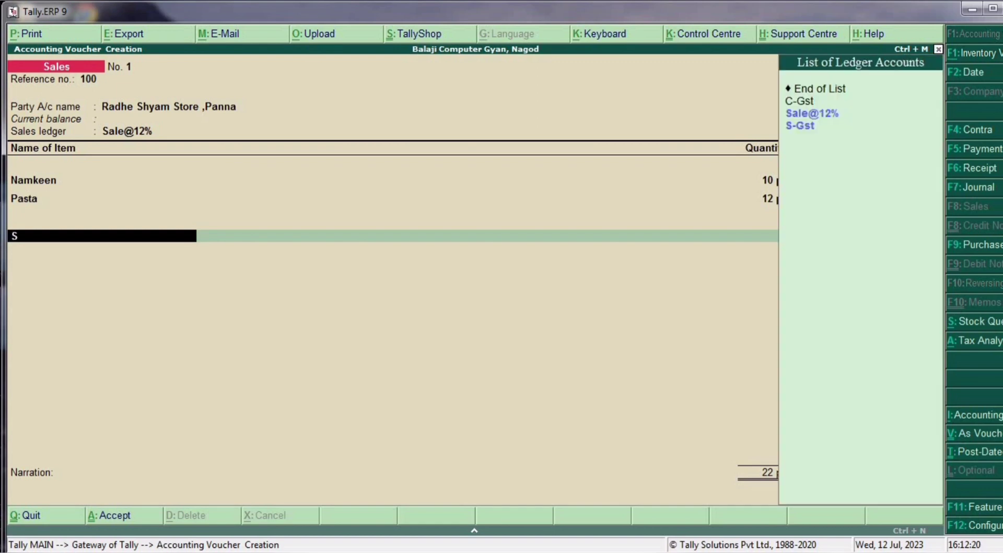
pyautogui.press('Return')
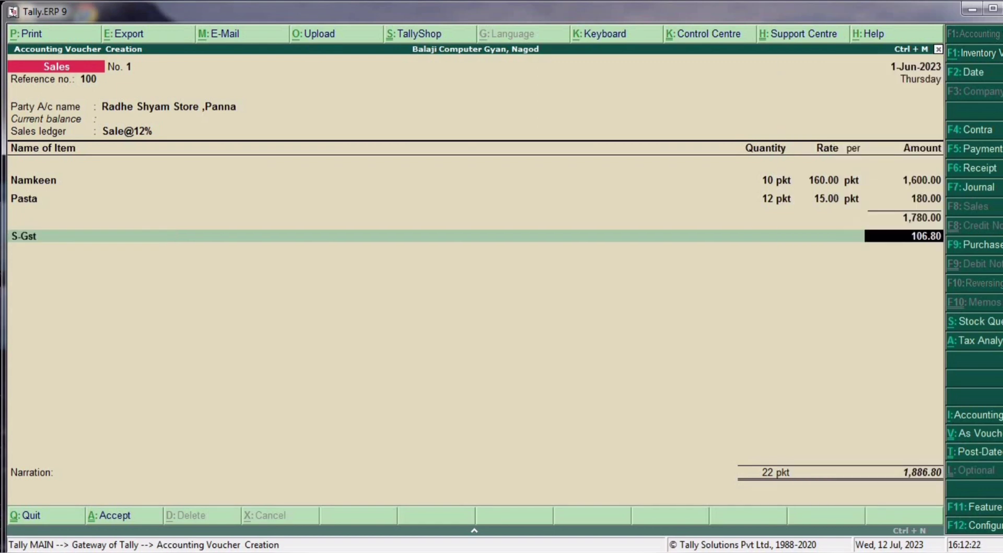
pyautogui.press('Return')
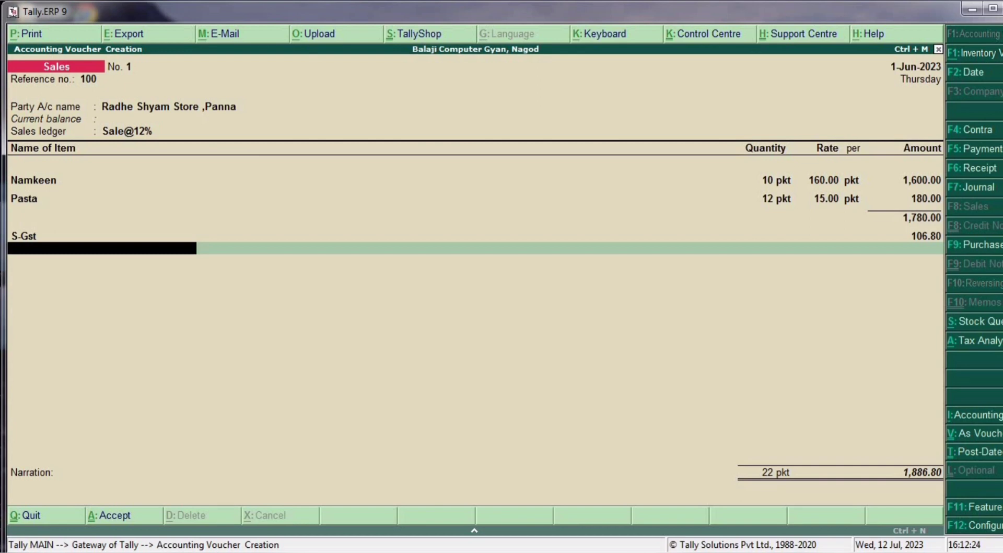
pyautogui.write('C')
pyautogui.press('Return')
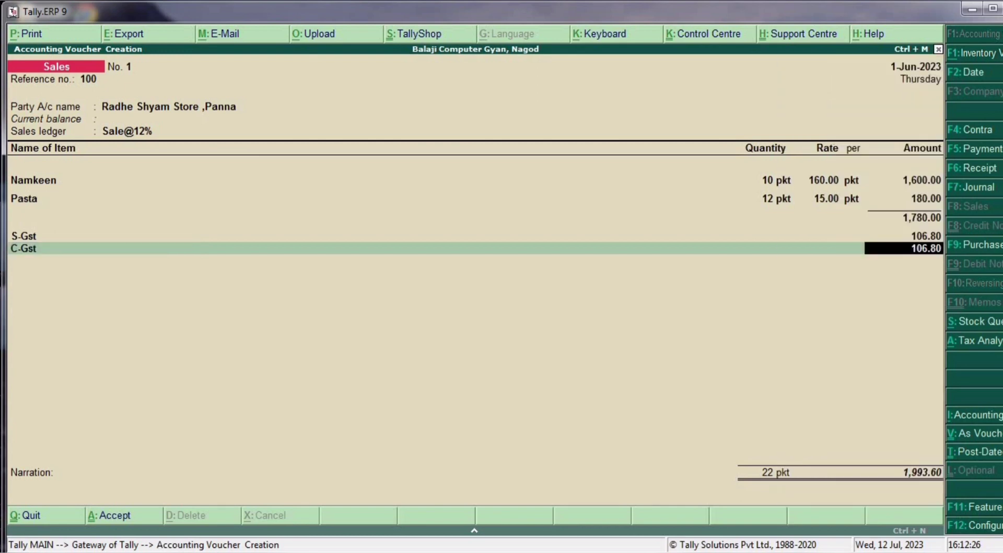
pyautogui.press('Return')
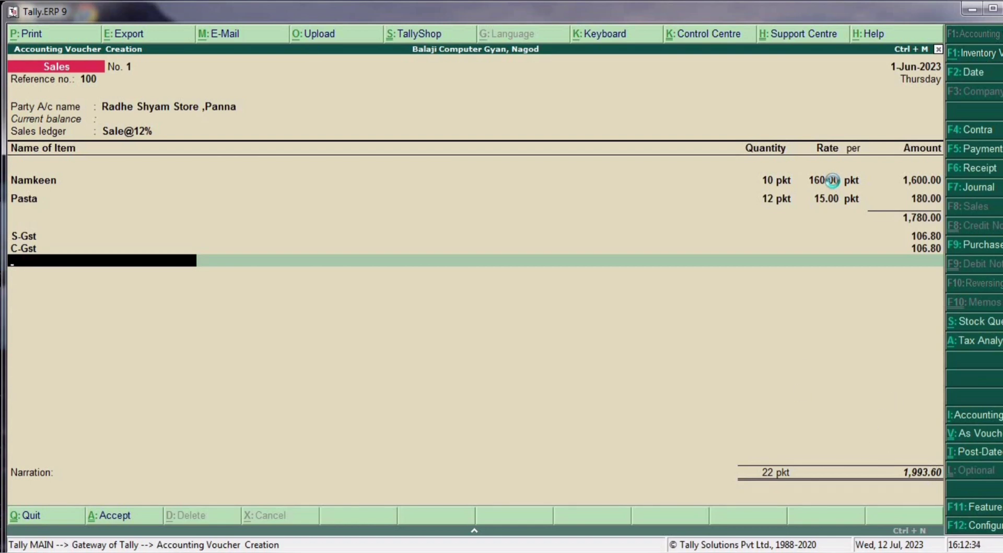
# - Create a new ledger 'Round Off' under Indirect Expenses from within the voucher
pyautogui.hotkey('alt', 'c')
pyautogui.write('Rou')
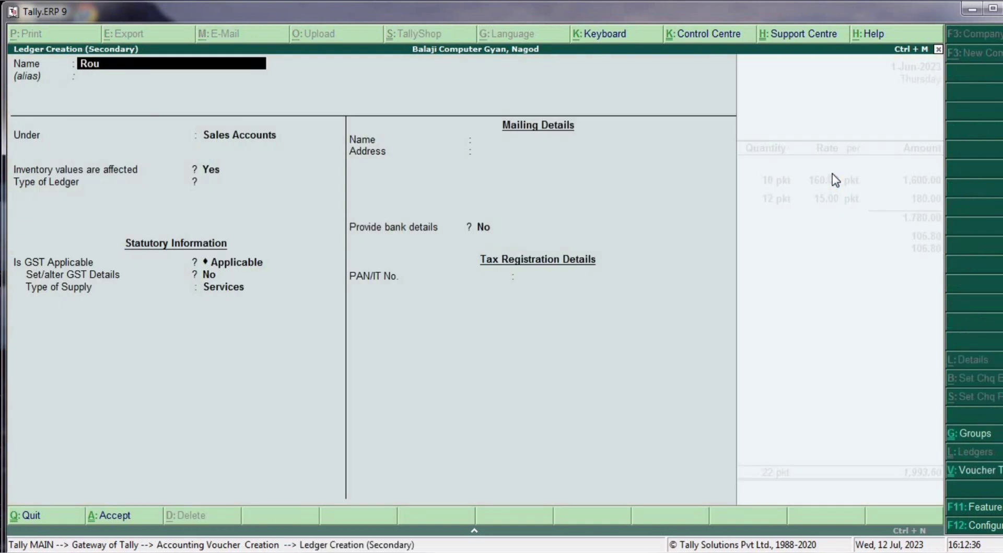
pyautogui.write('nd Off')
pyautogui.press('Return')
pyautogui.press('Return')
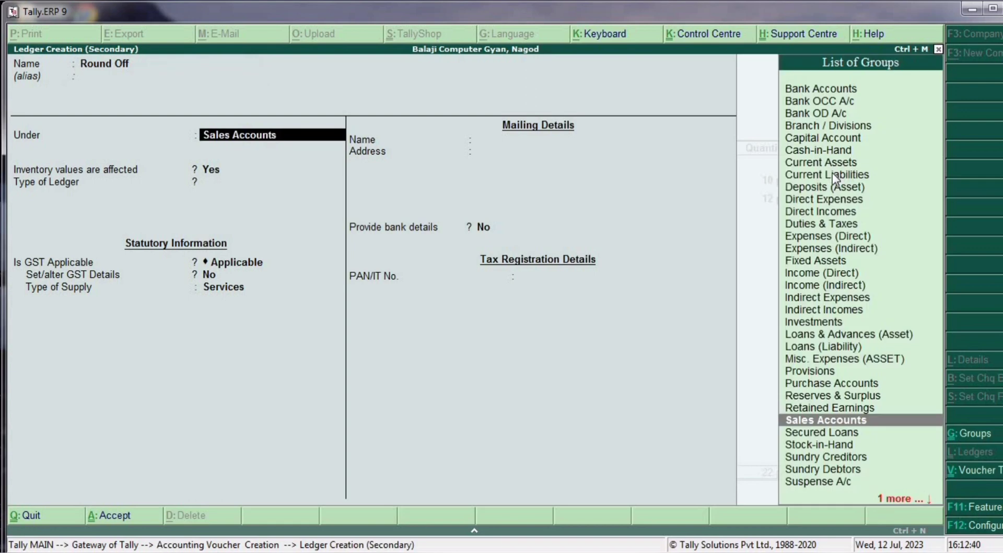
pyautogui.write('In')
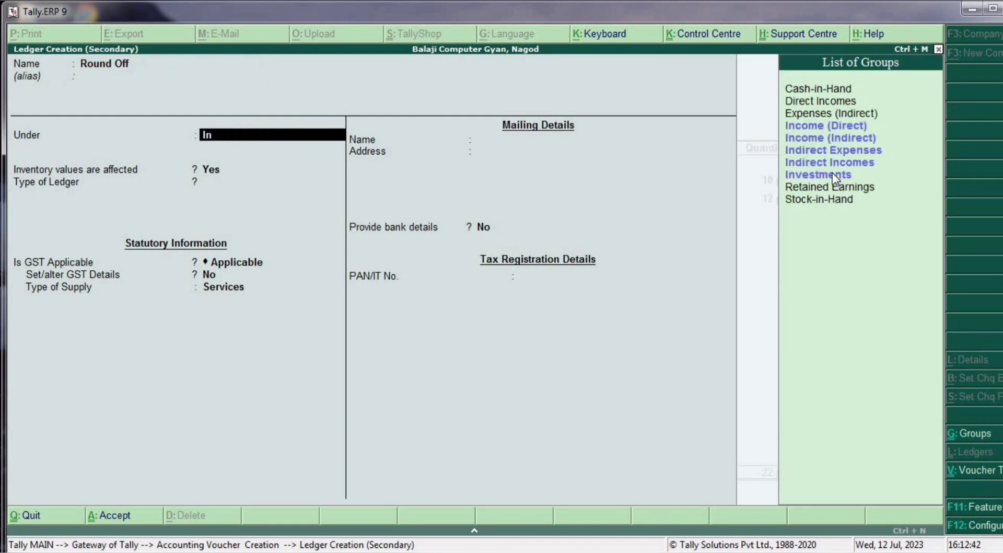
pyautogui.press('Down')
pyautogui.press('Down')
pyautogui.press('Down')
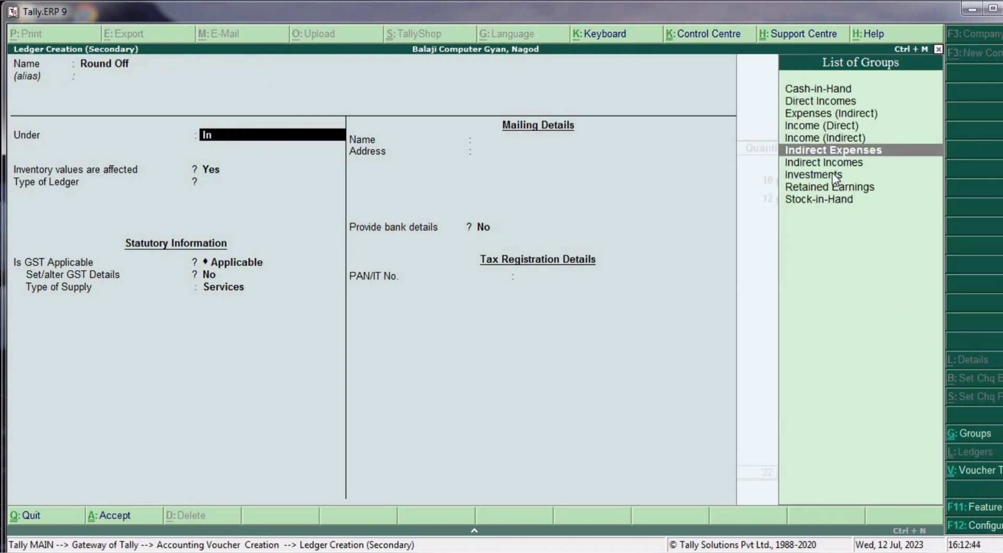
pyautogui.press('Return')
pyautogui.press('Return')
pyautogui.press('Return')
pyautogui.press('Return')
pyautogui.press('Return')
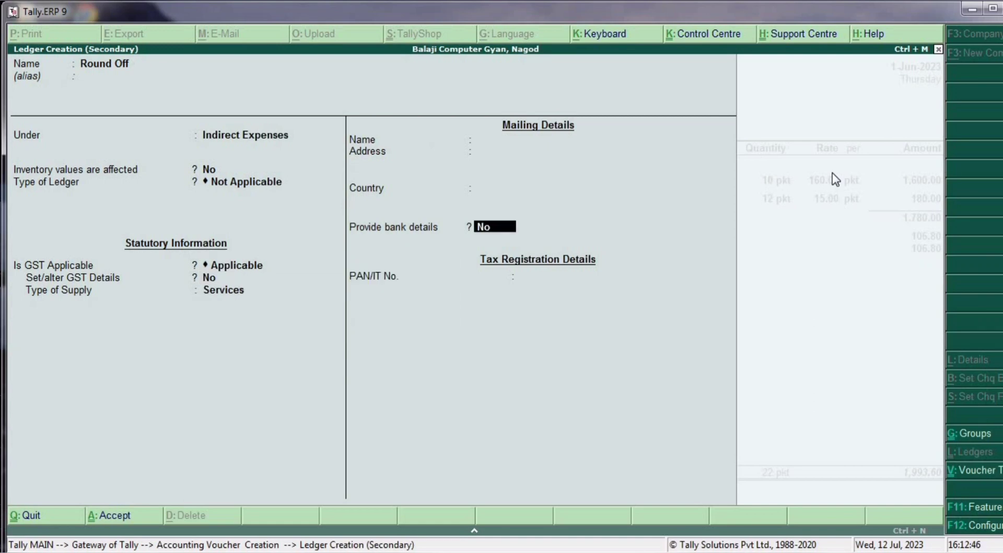
pyautogui.press('Return')
pyautogui.press('Return')
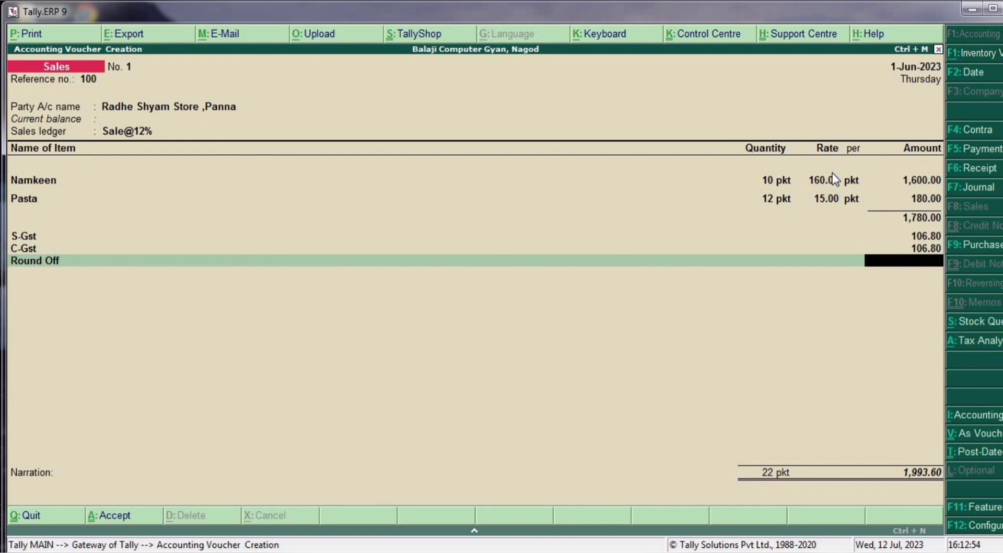
# - Enter 0.40 for Round Off, save the 1,994.00 voucher, and return to Gateway of Tally
pyautogui.write('0.40')
pyautogui.press('Return')
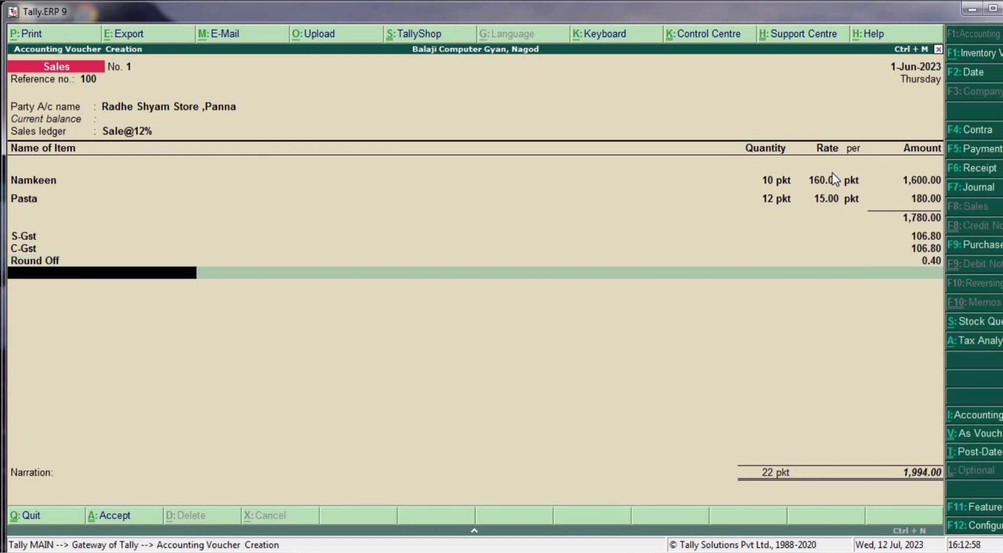
pyautogui.press('Return')
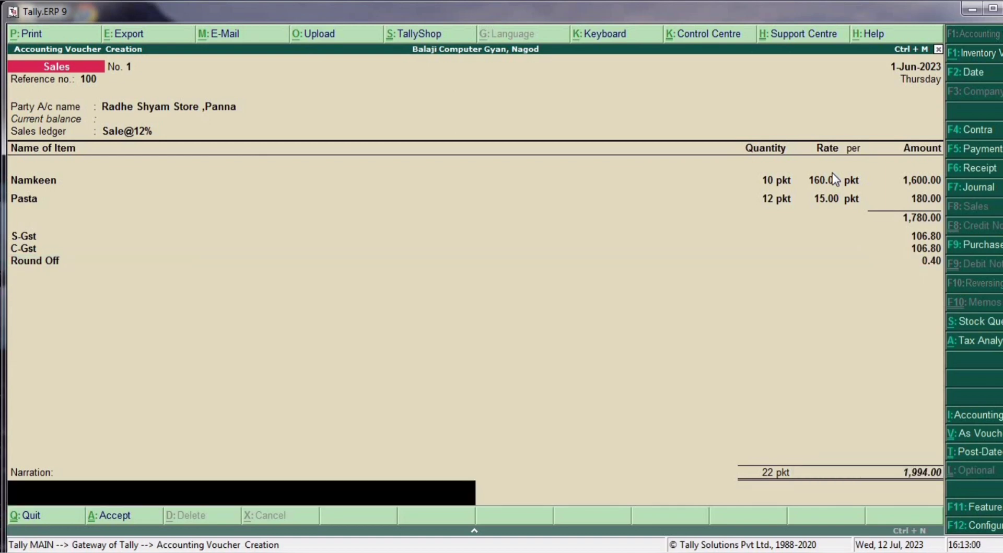
pyautogui.press('Return')
pyautogui.press('Return')
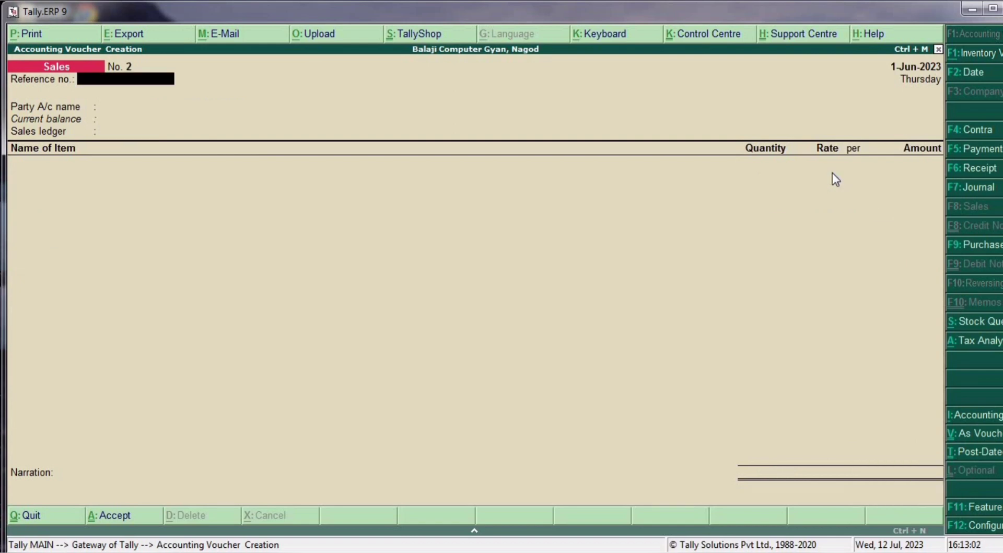
pyautogui.press('Escape')
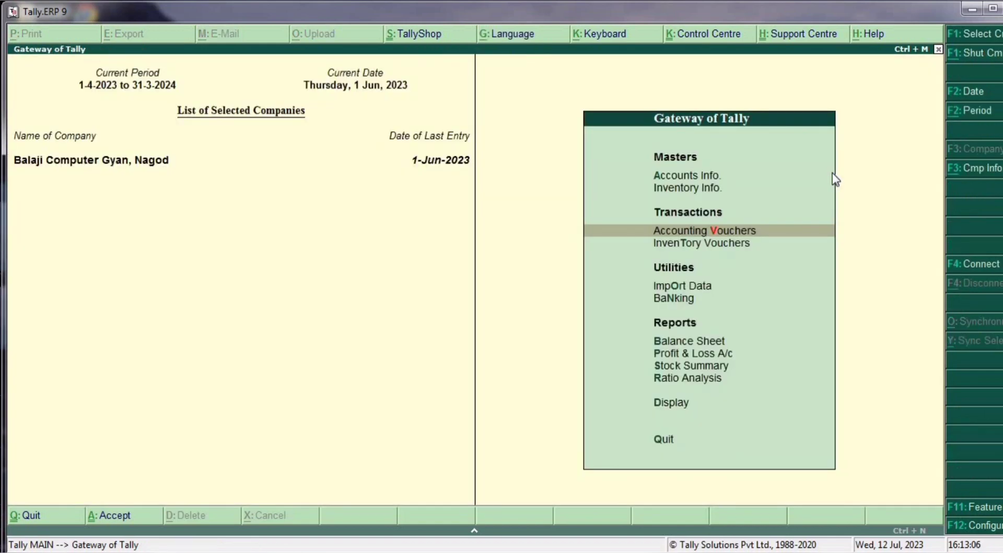
pyautogui.press('d')
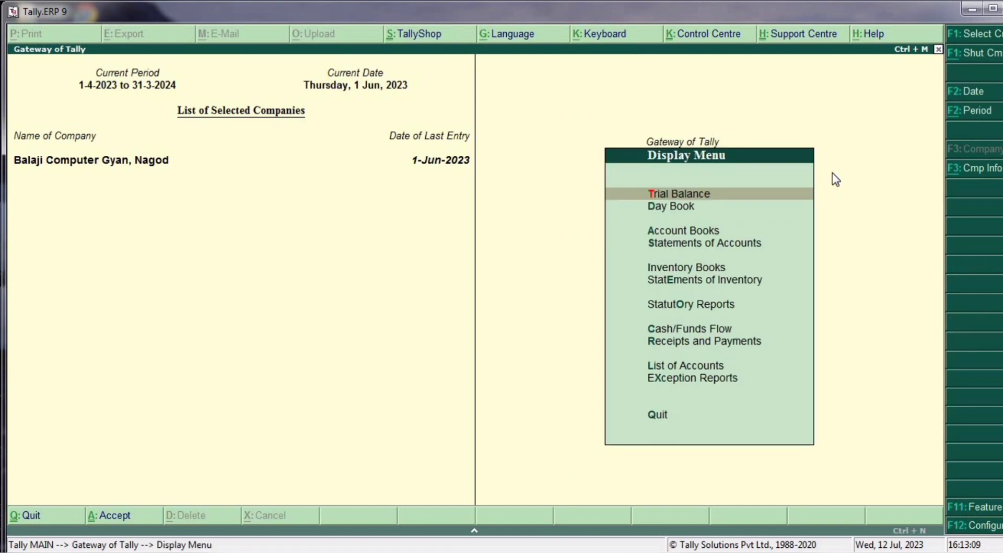
pyautogui.press('Down')
pyautogui.press('Down')
pyautogui.press('Return')
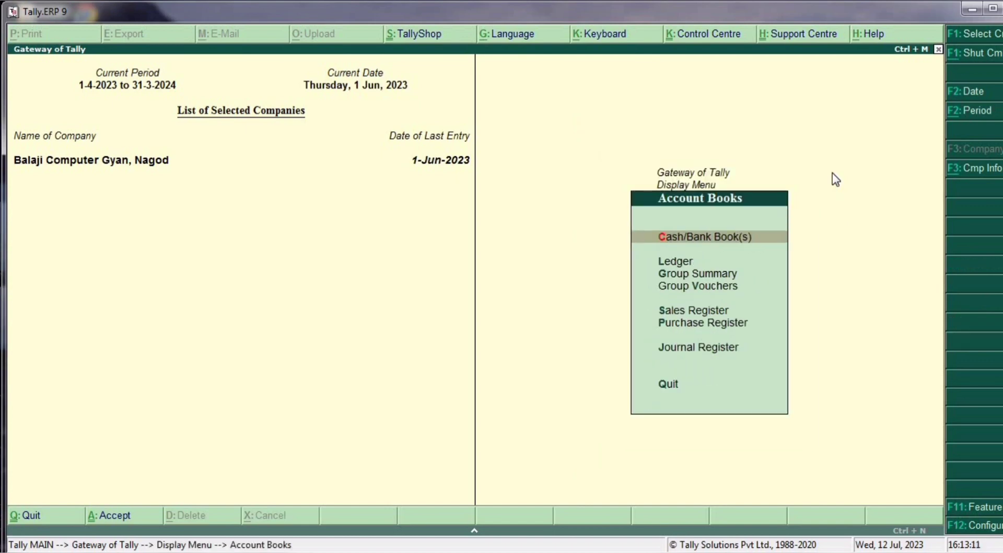
pyautogui.press('Down')
pyautogui.press('Return')
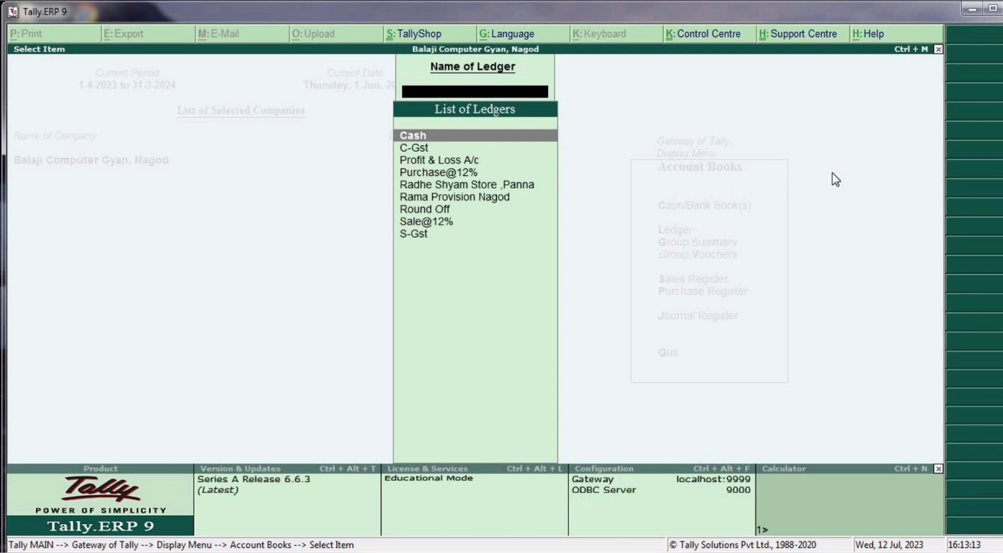
pyautogui.press('Down')
pyautogui.press('Down')
pyautogui.press('Down')
pyautogui.press('Down')
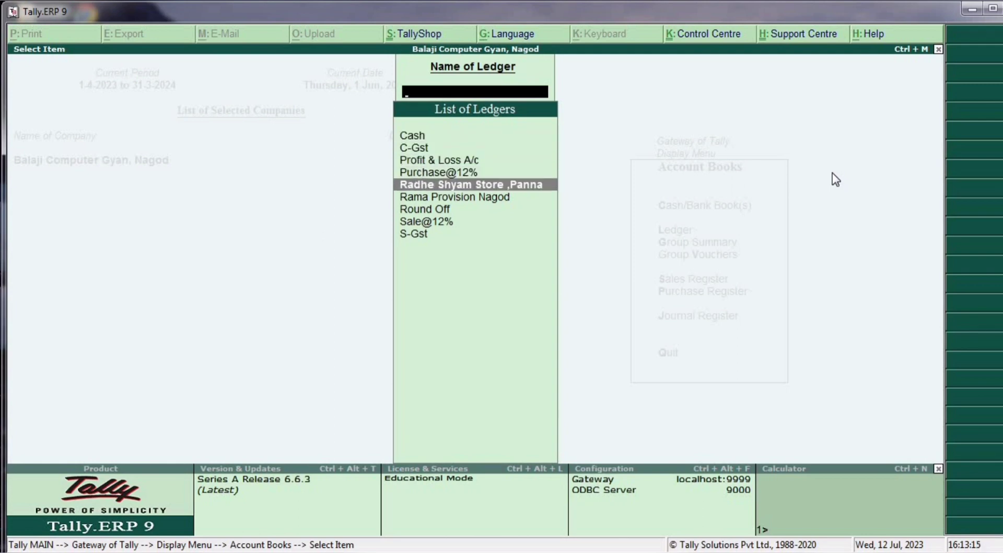
pyautogui.press('Return')
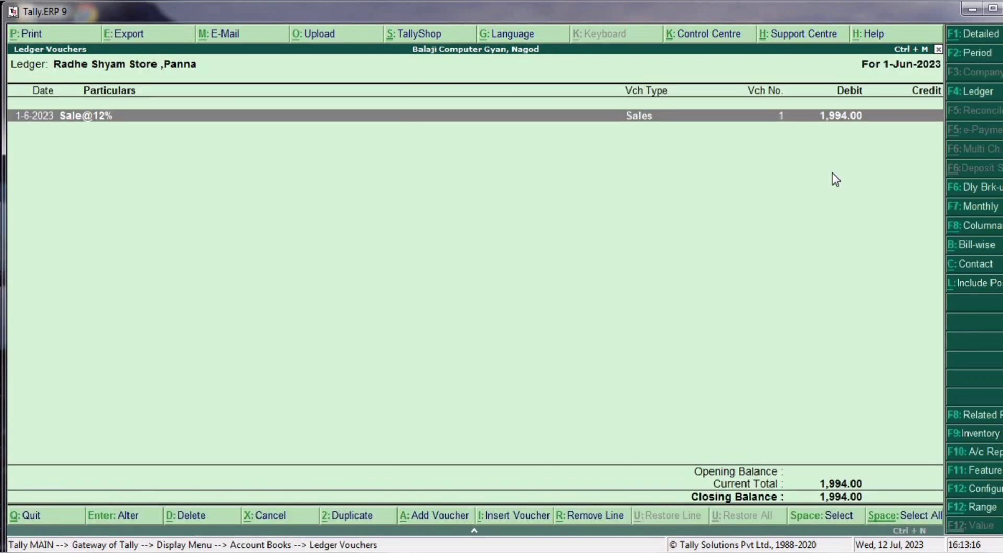
pyautogui.press('Return')
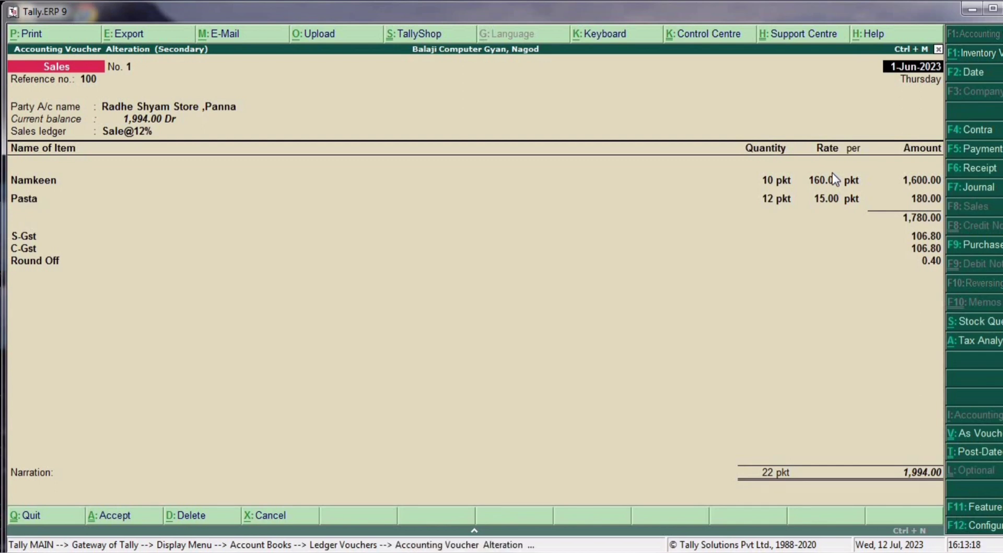
pyautogui.hotkey('alt', 'p')
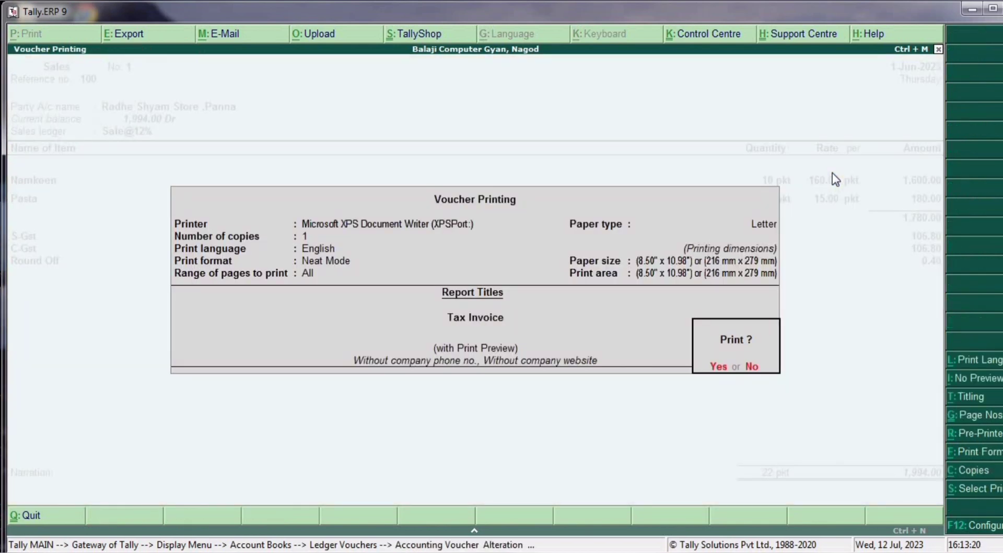
pyautogui.press('Return')
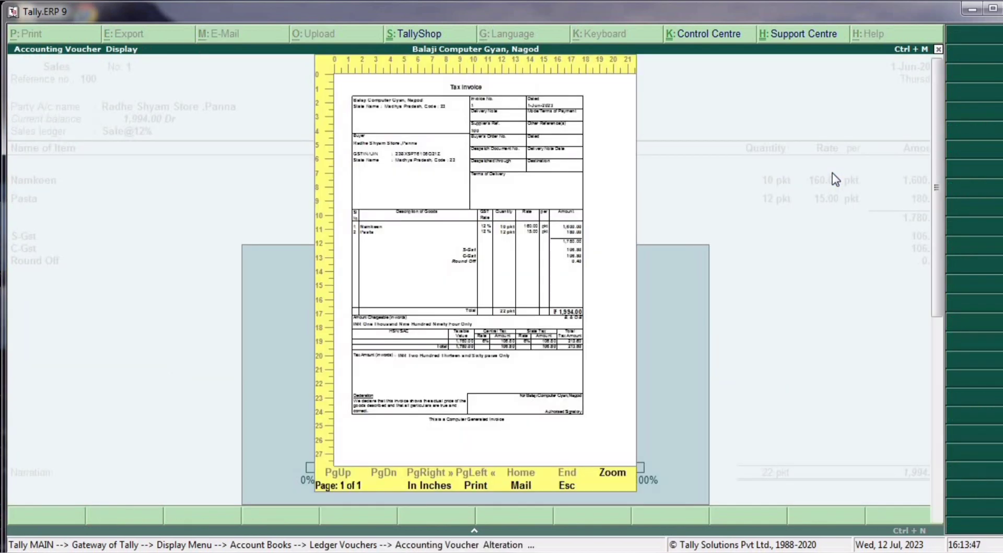
pyautogui.hotkey('alt', 'z')
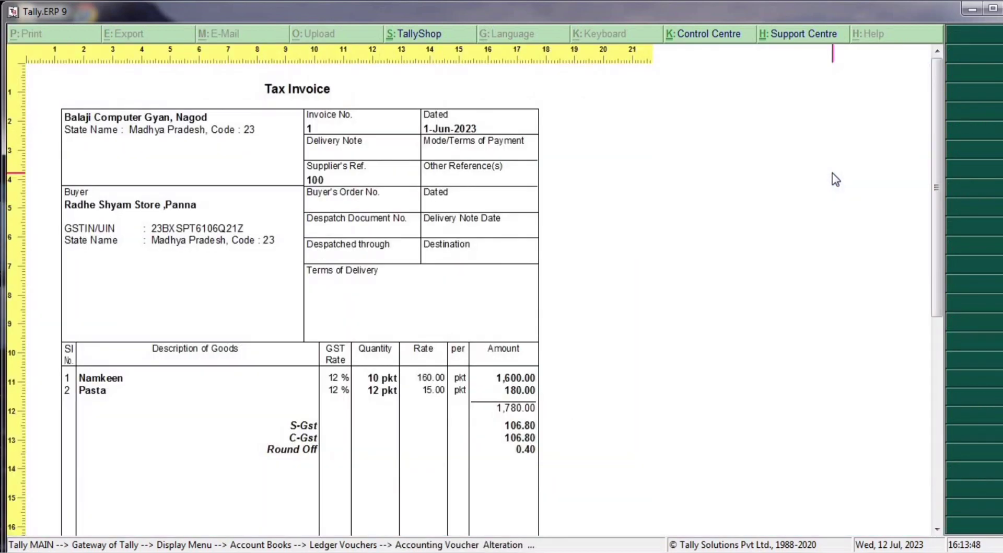
pyautogui.hotkey('alt', 'z')
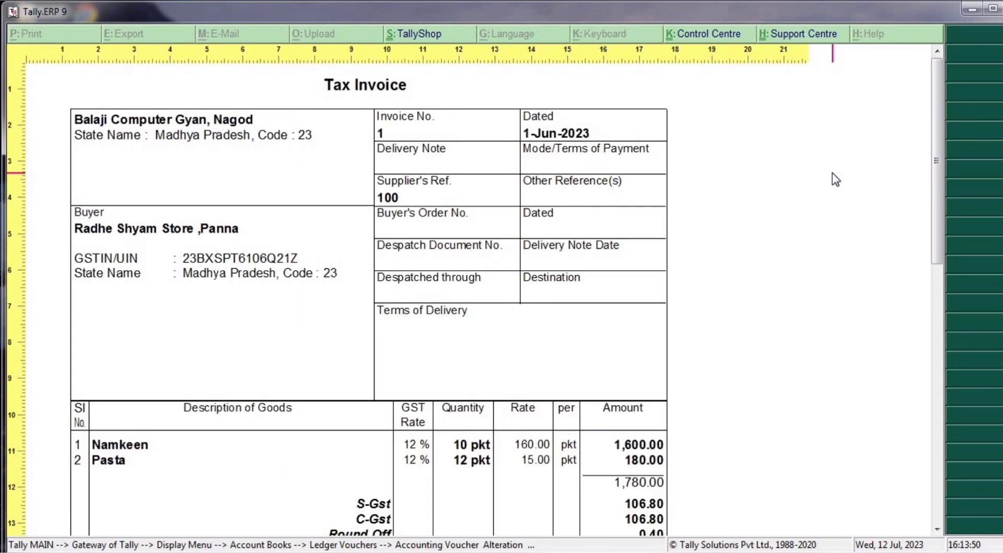
pyautogui.scroll(-2, 832, 175)
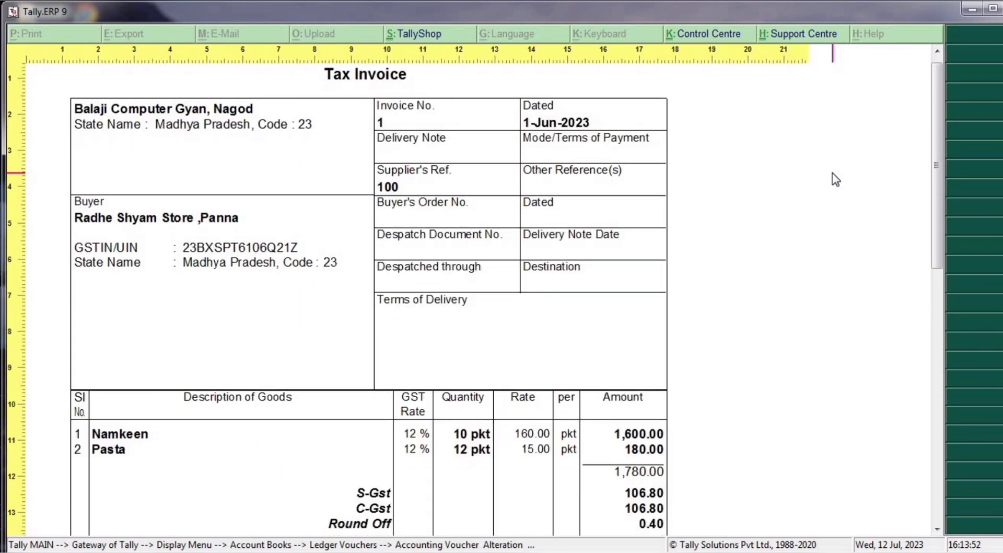
pyautogui.scroll(-8, 833, 174)
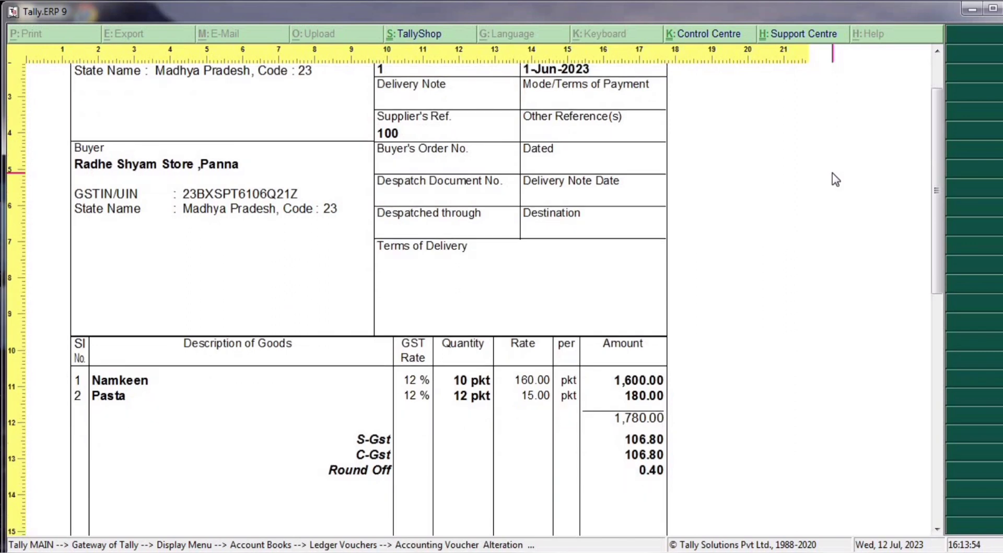
pyautogui.scroll(-5, 833, 174)
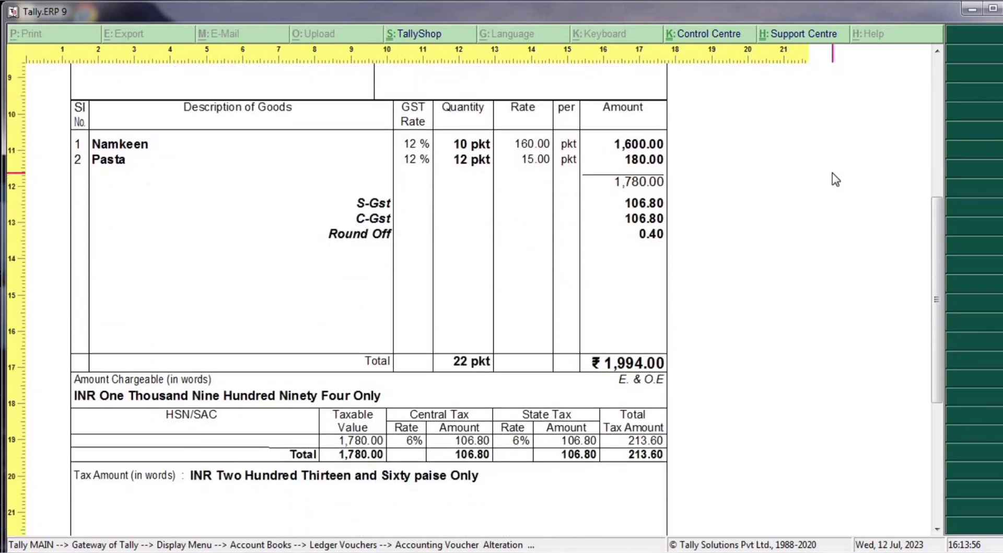
pyautogui.scroll(15, 833, 172)
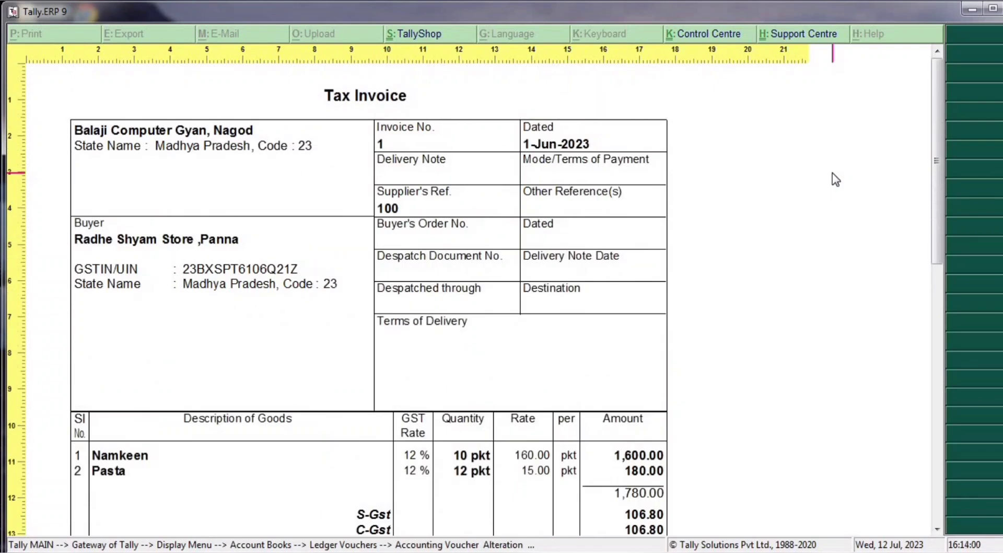
pyautogui.press('Escape')
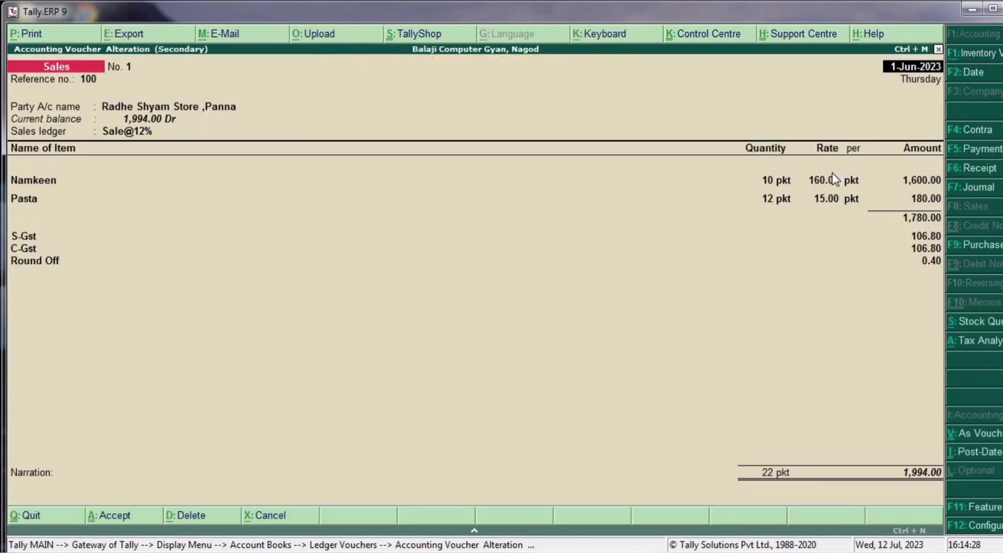
pyautogui.press('Escape')
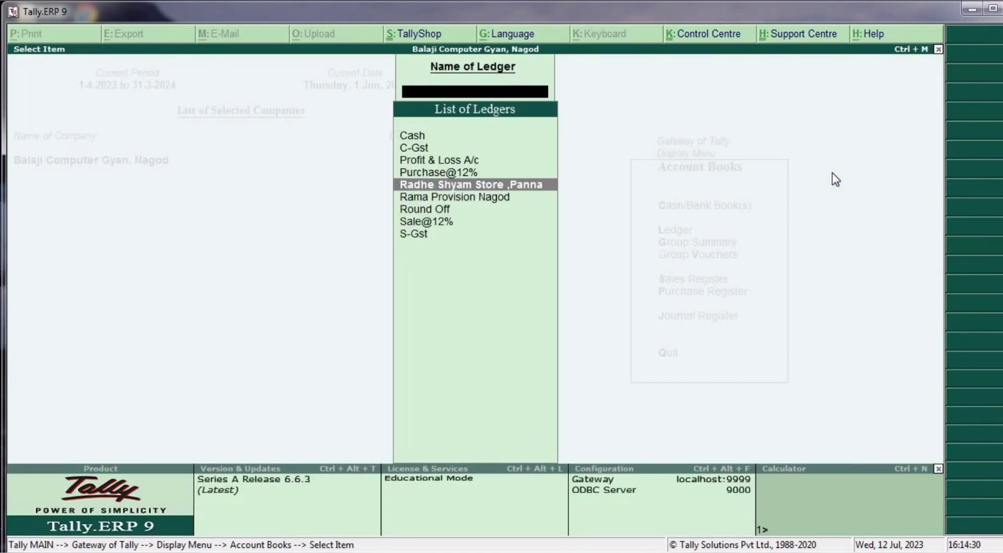
pyautogui.press('Escape')
pyautogui.press('Escape')
pyautogui.press('Escape')
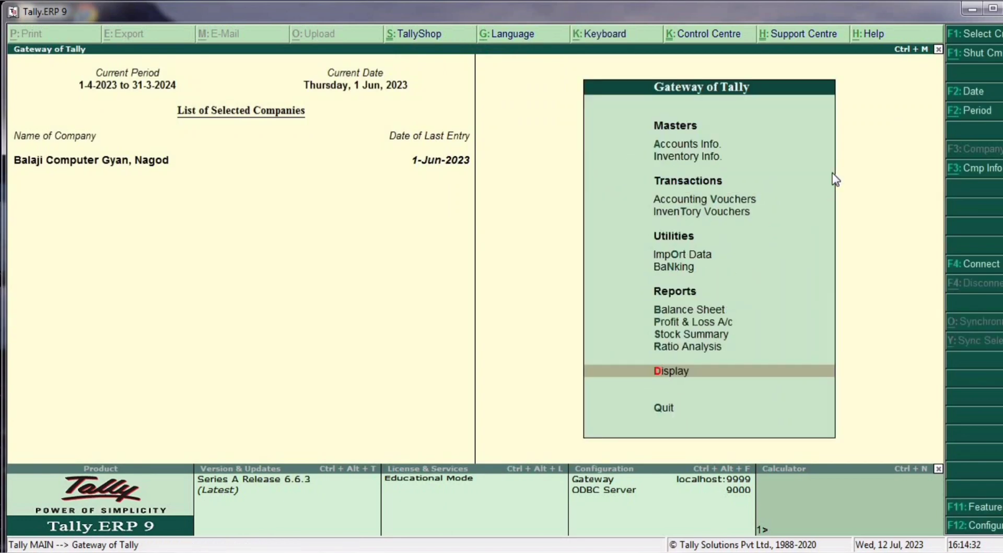